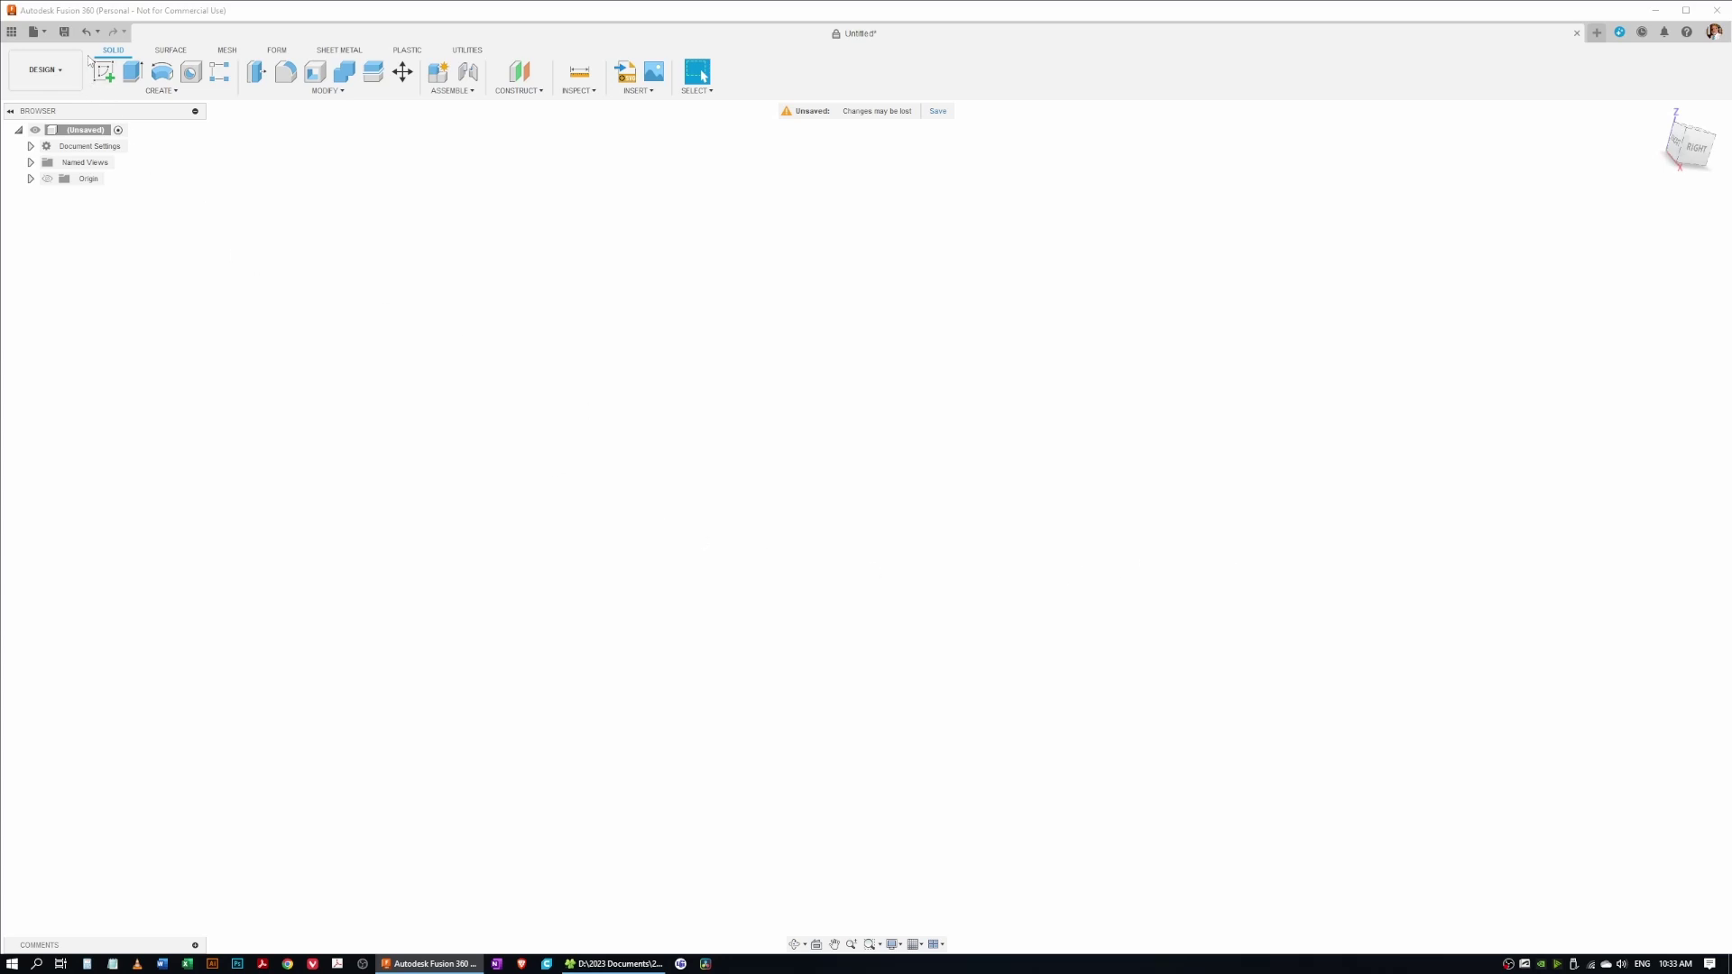
# Step: Save the design as Part 7 in the CAD Curriculum location
pyautogui.click(64, 32)
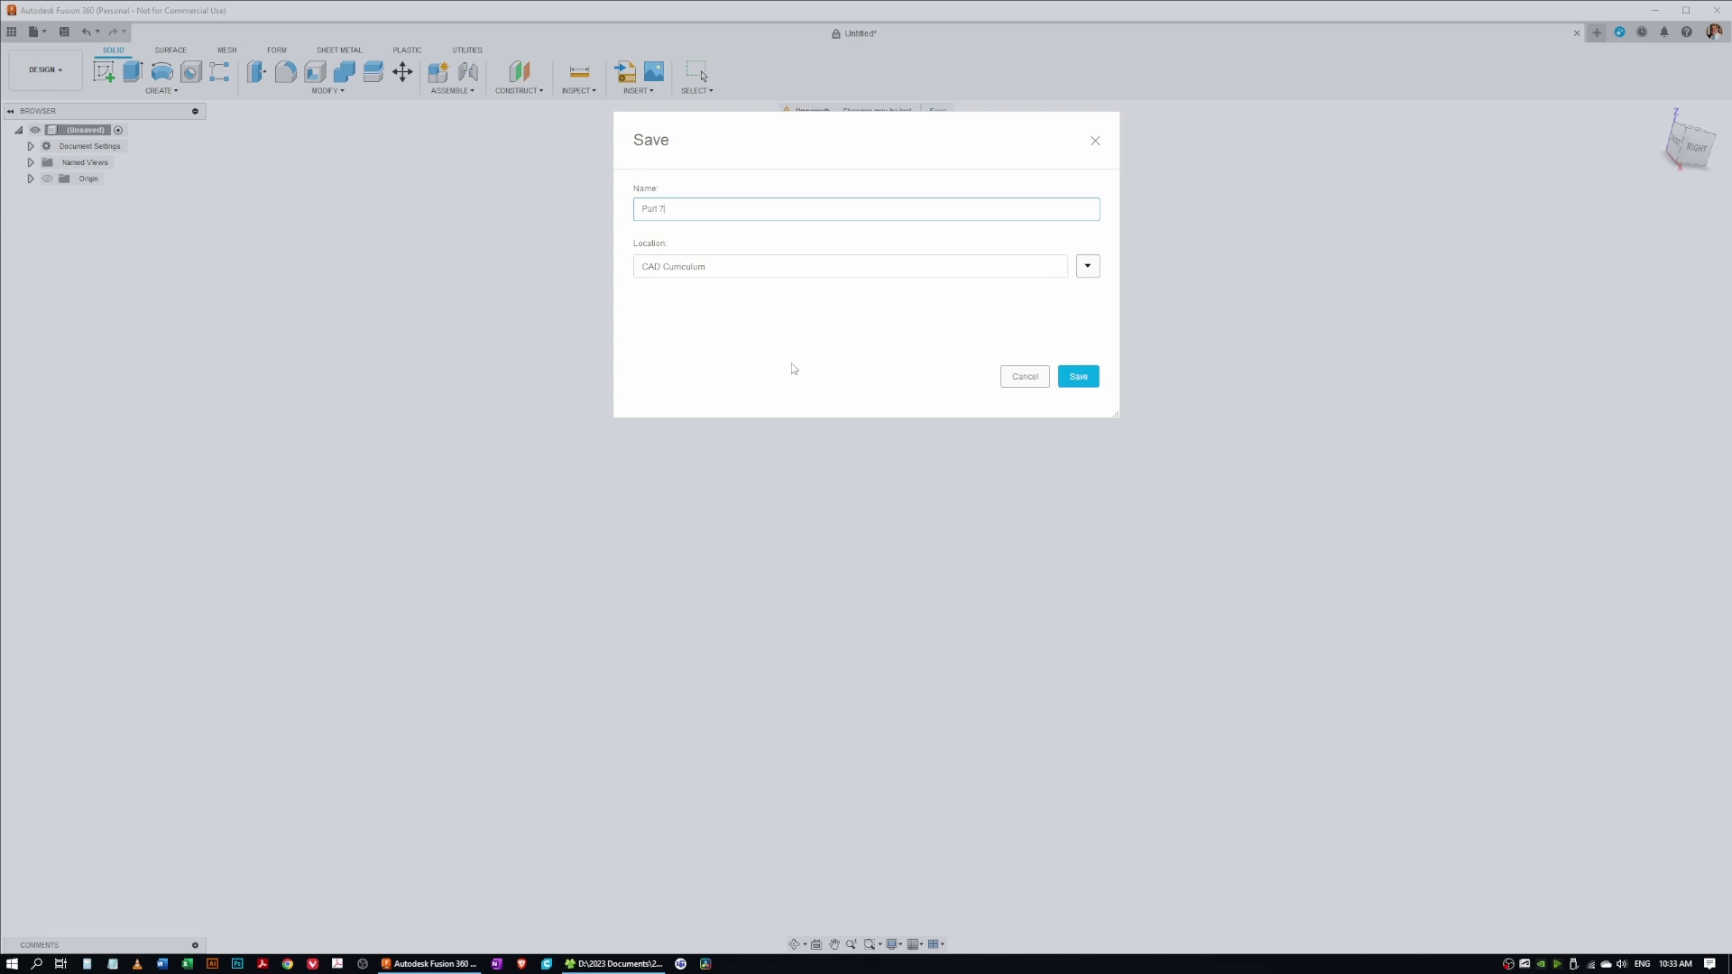
pyautogui.click(1078, 376)
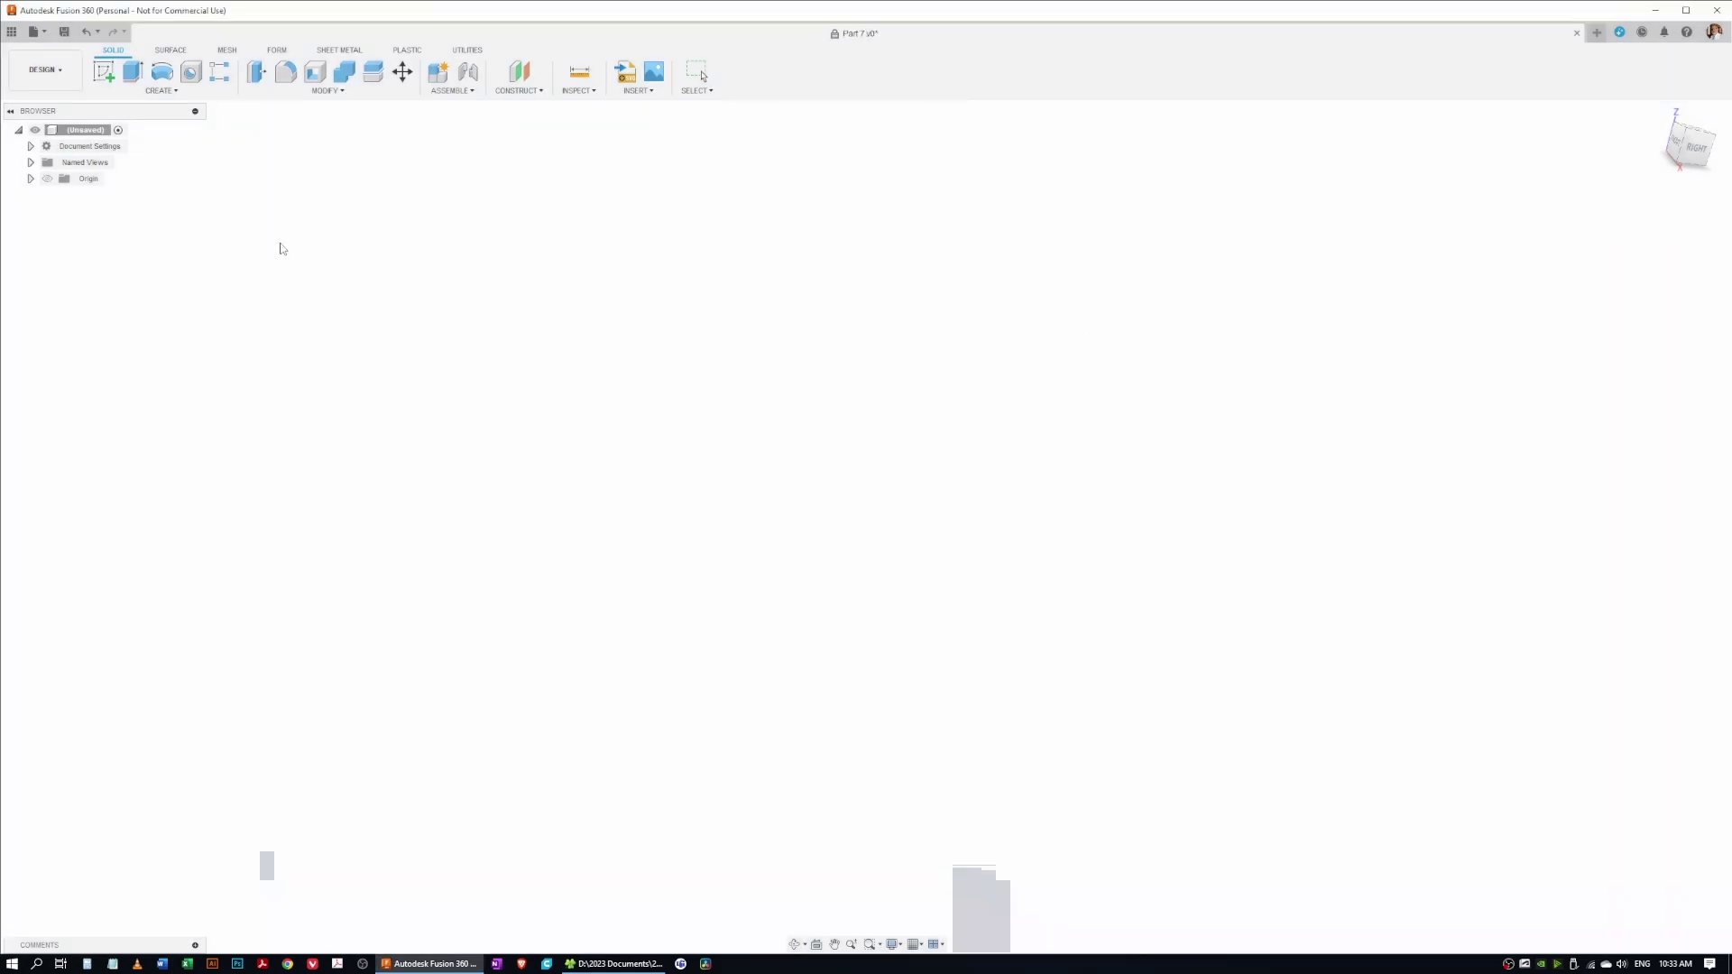
# Step: Show the origin planes and turn on design history capture for the part
pyautogui.click(47, 179)
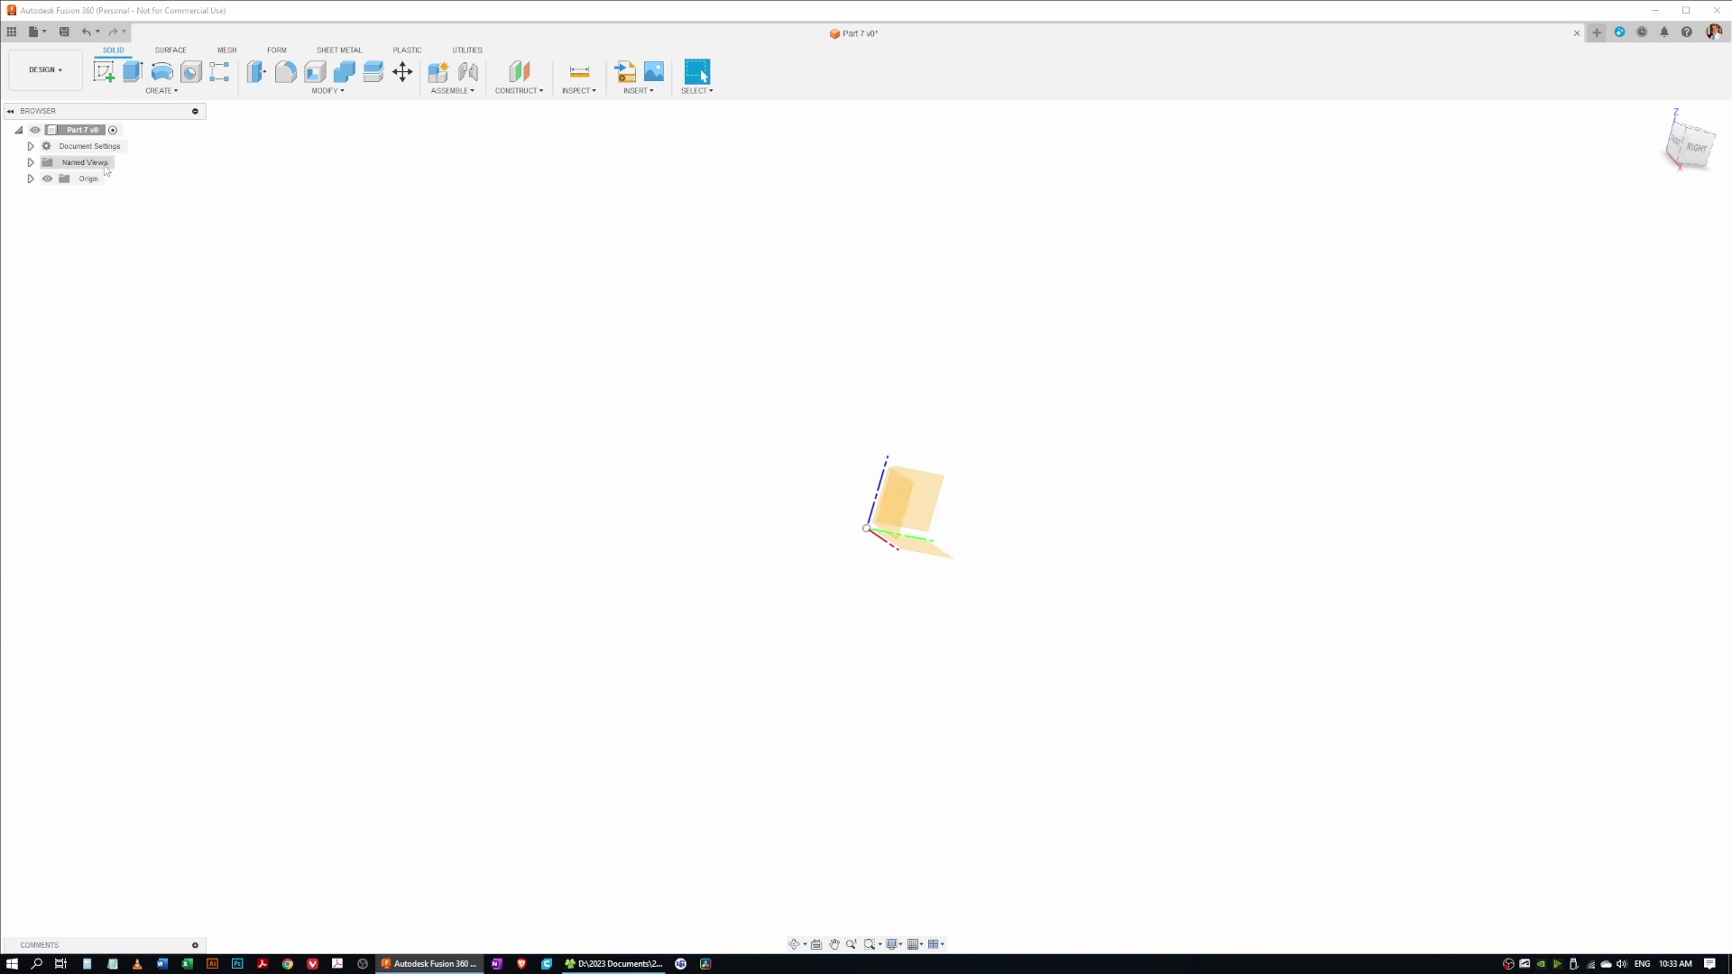
pyautogui.rightClick(79, 130)
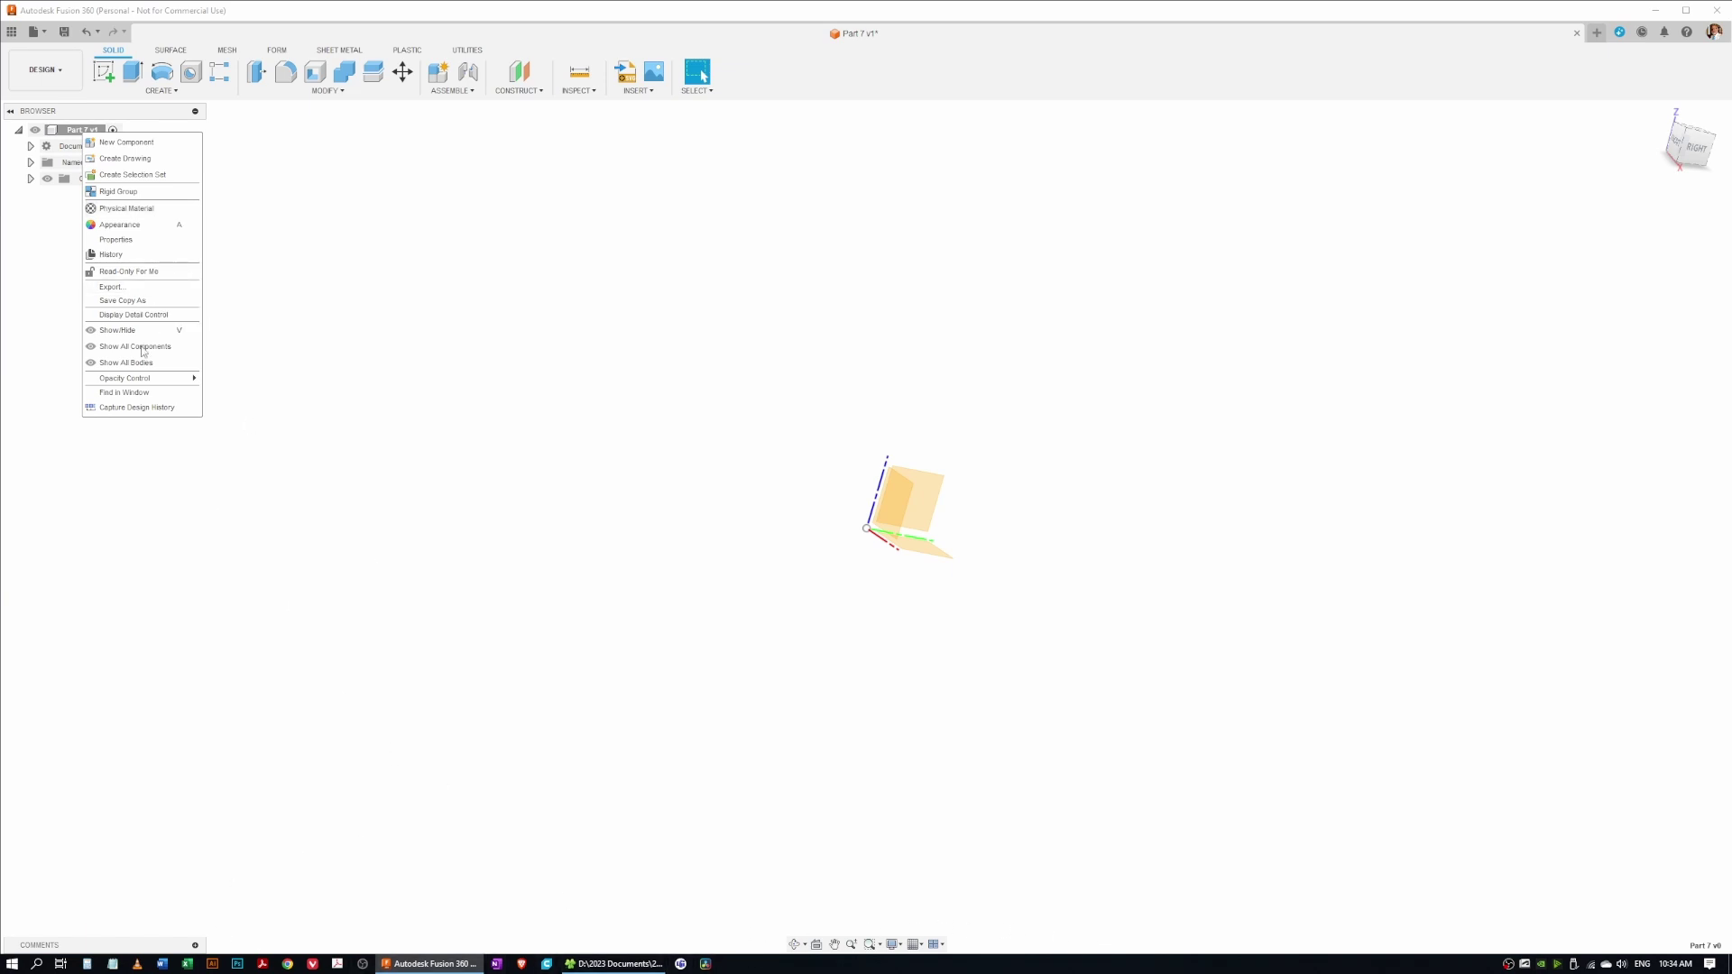
pyautogui.click(132, 411)
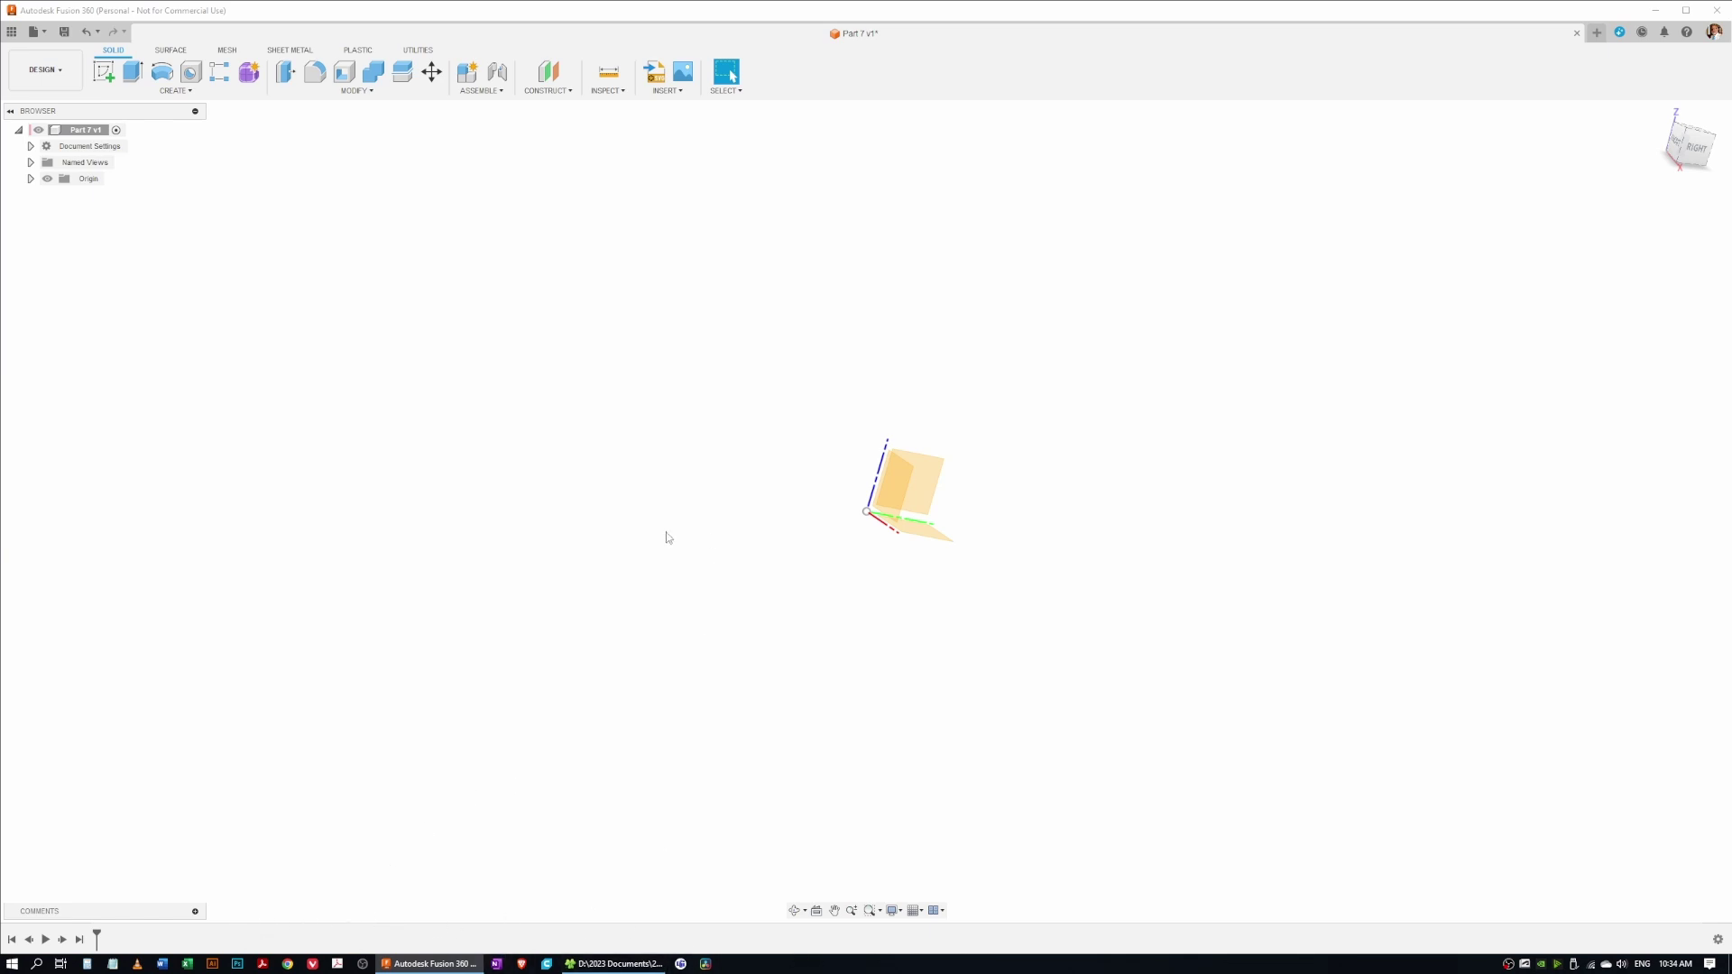
# Step: Start a new sketch with the Line tool on the vertical YZ origin plane
pyautogui.keyDown('shift'); pyautogui.moveTo(1074, 550); pyautogui.dragTo(1014, 540, button='middle'); pyautogui.keyUp('shift')
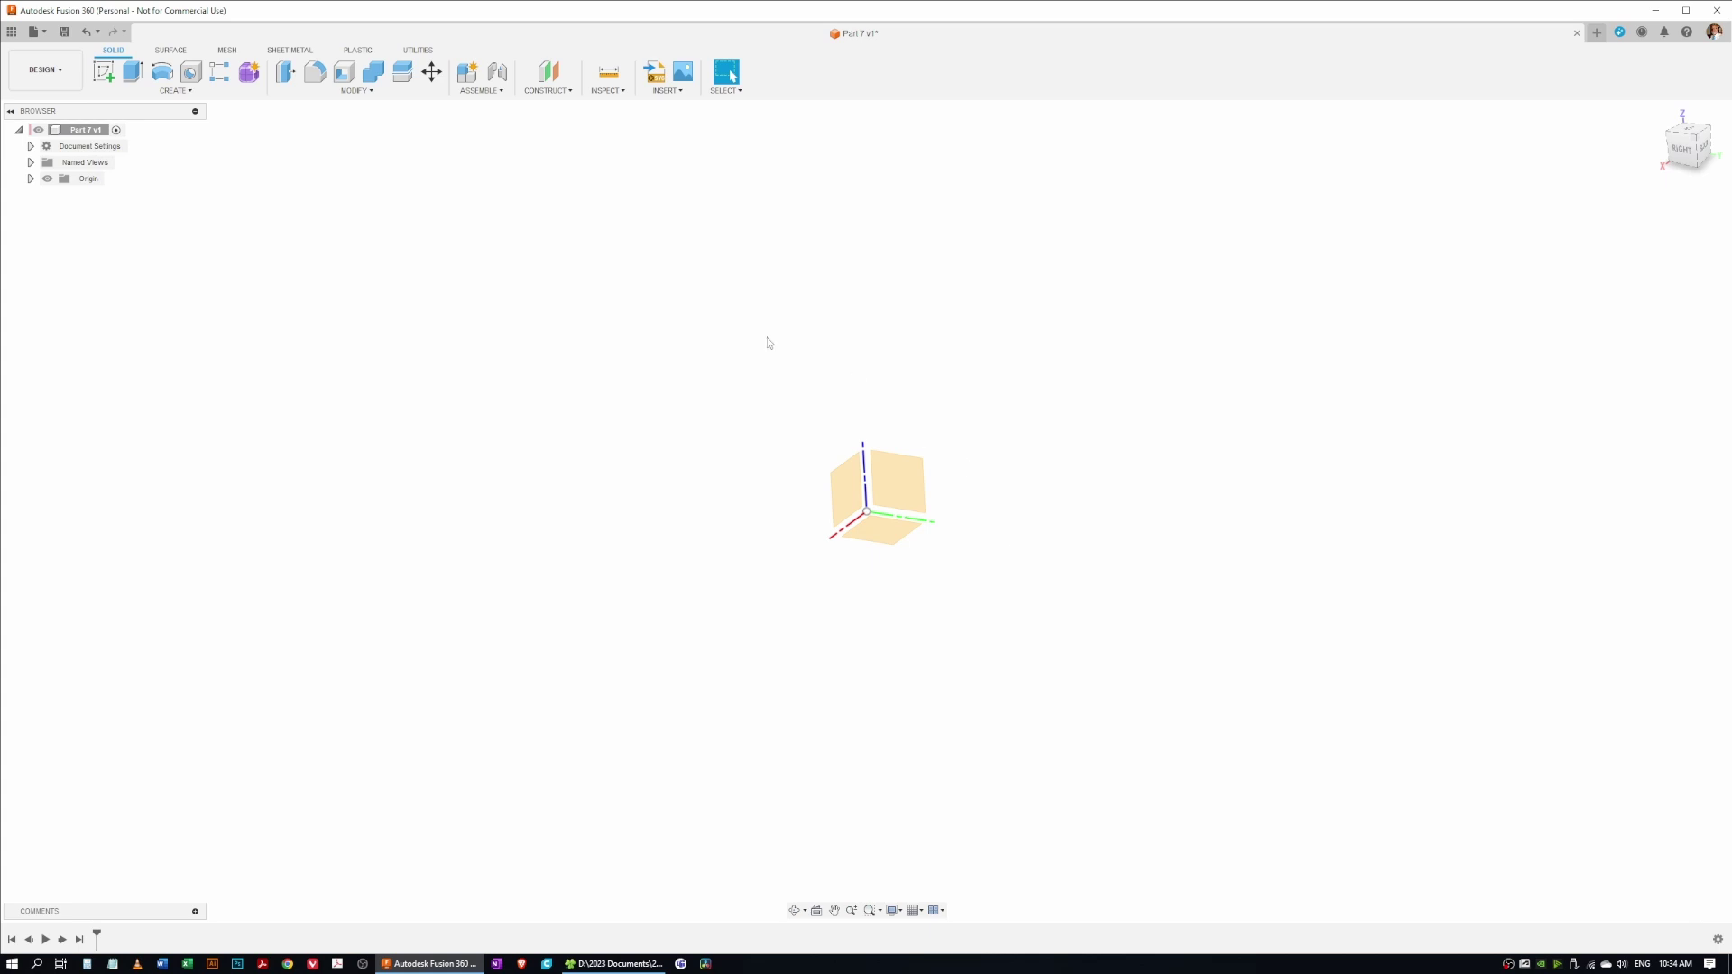
pyautogui.rightClick(684, 337)
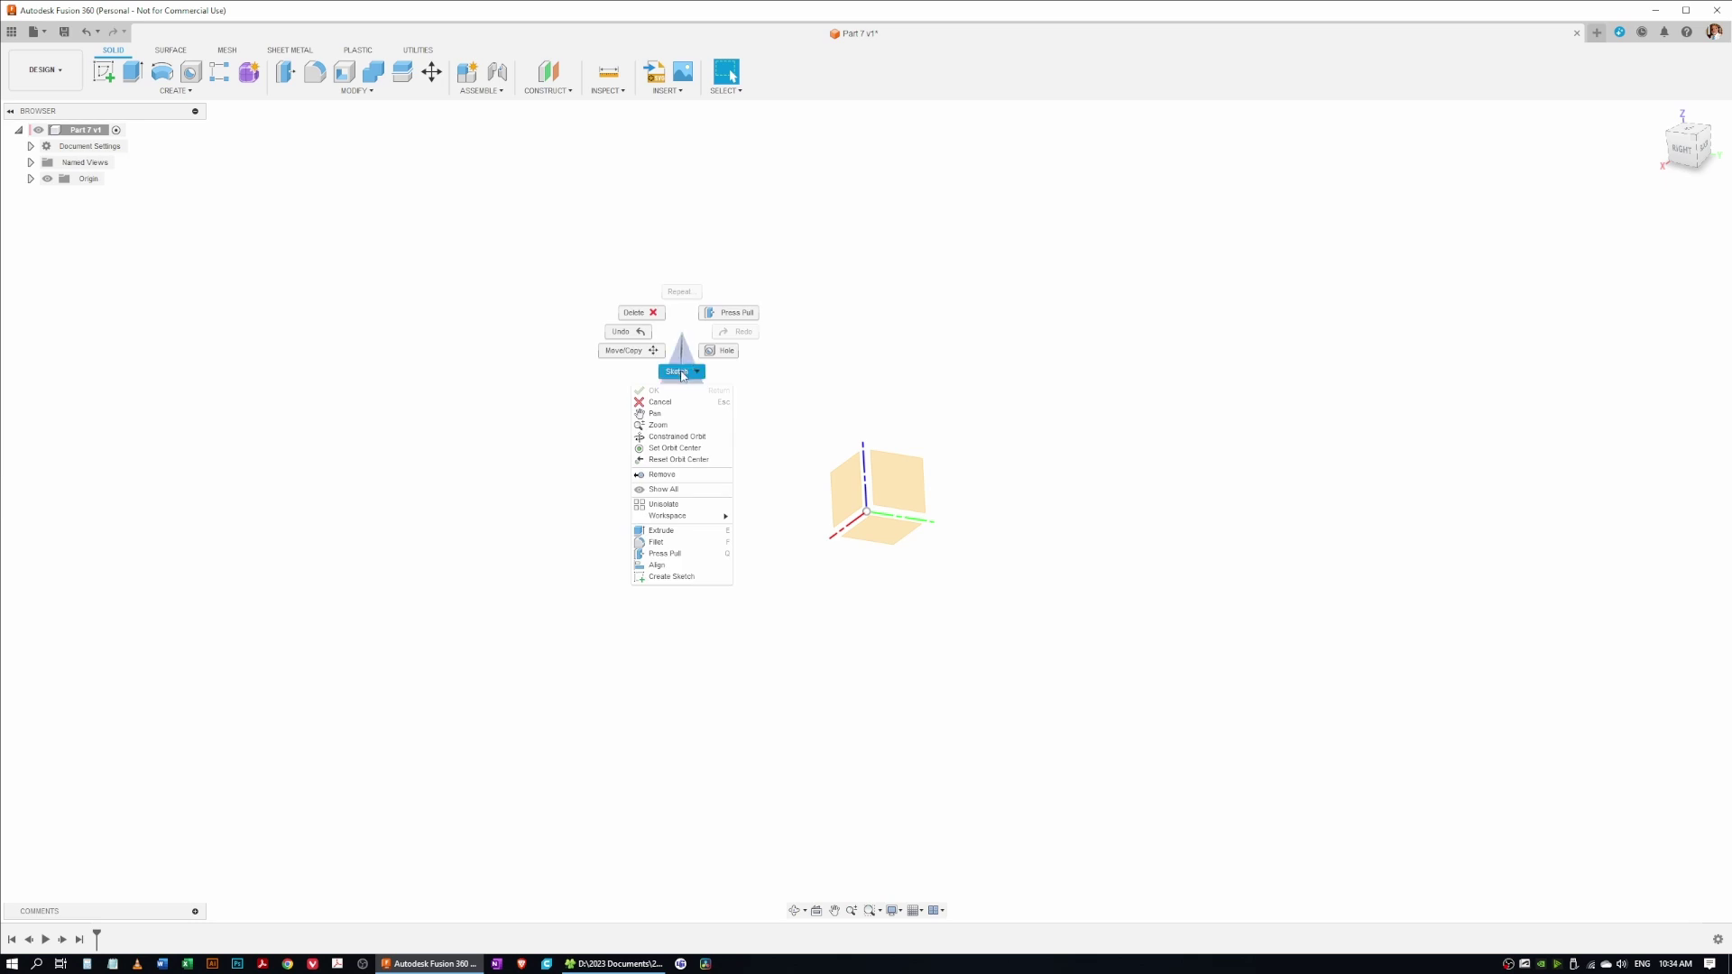
pyautogui.click(682, 373)
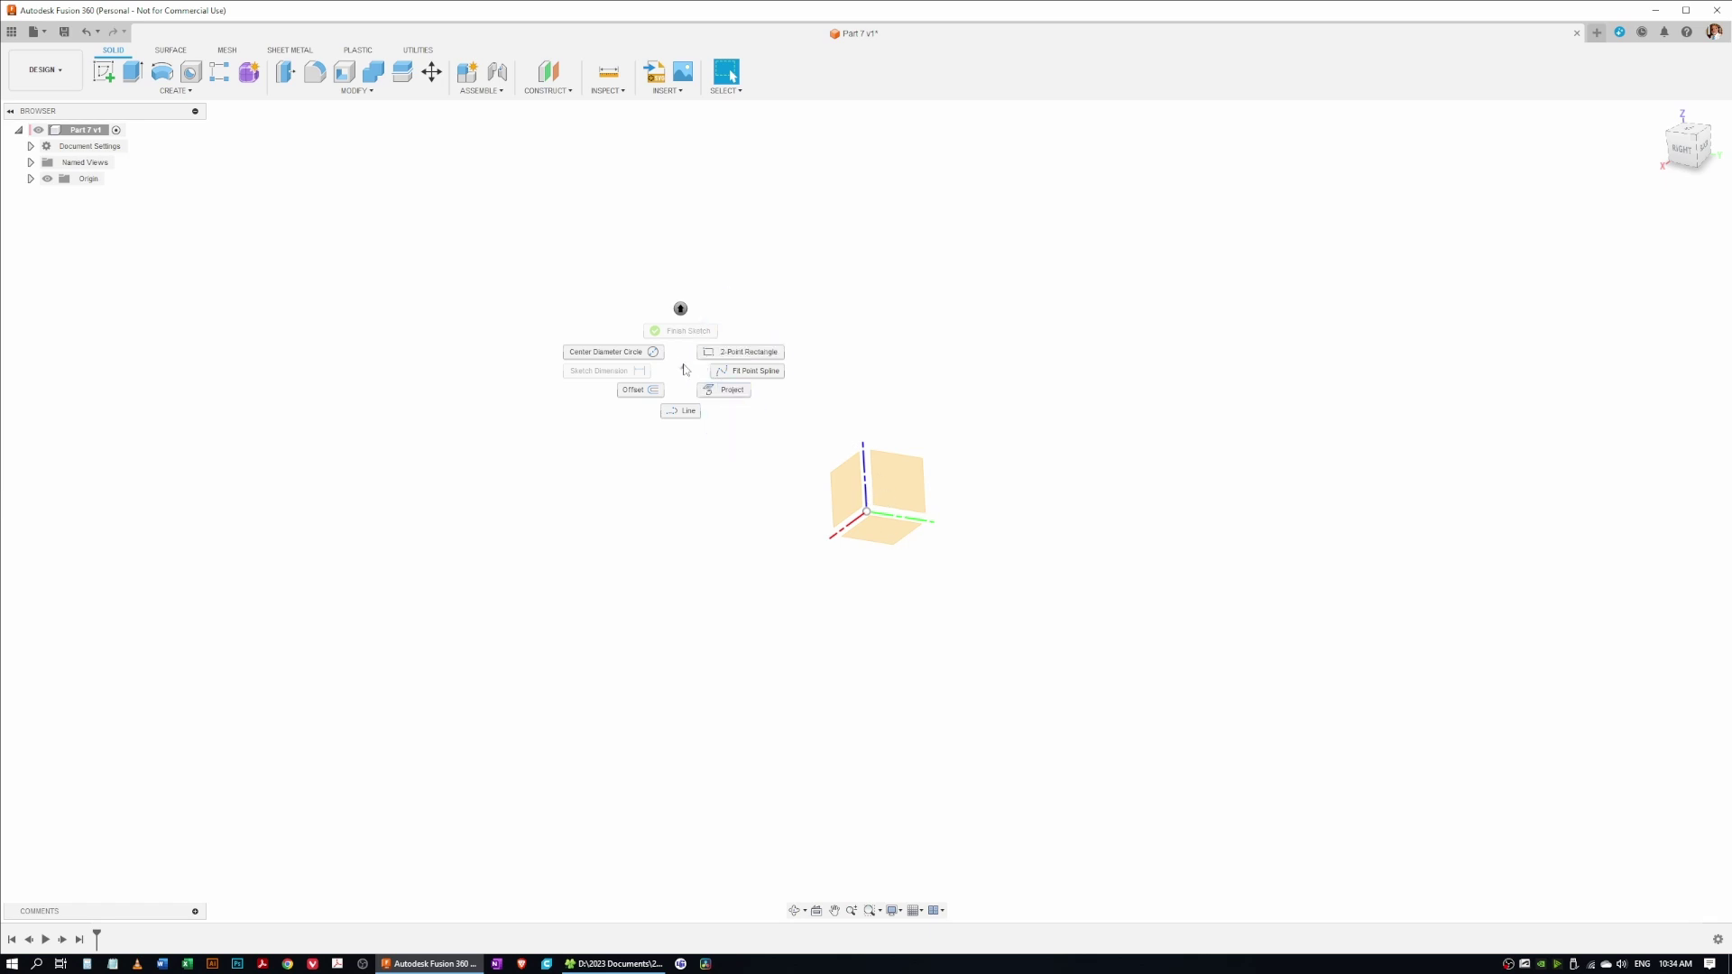
pyautogui.click(686, 413)
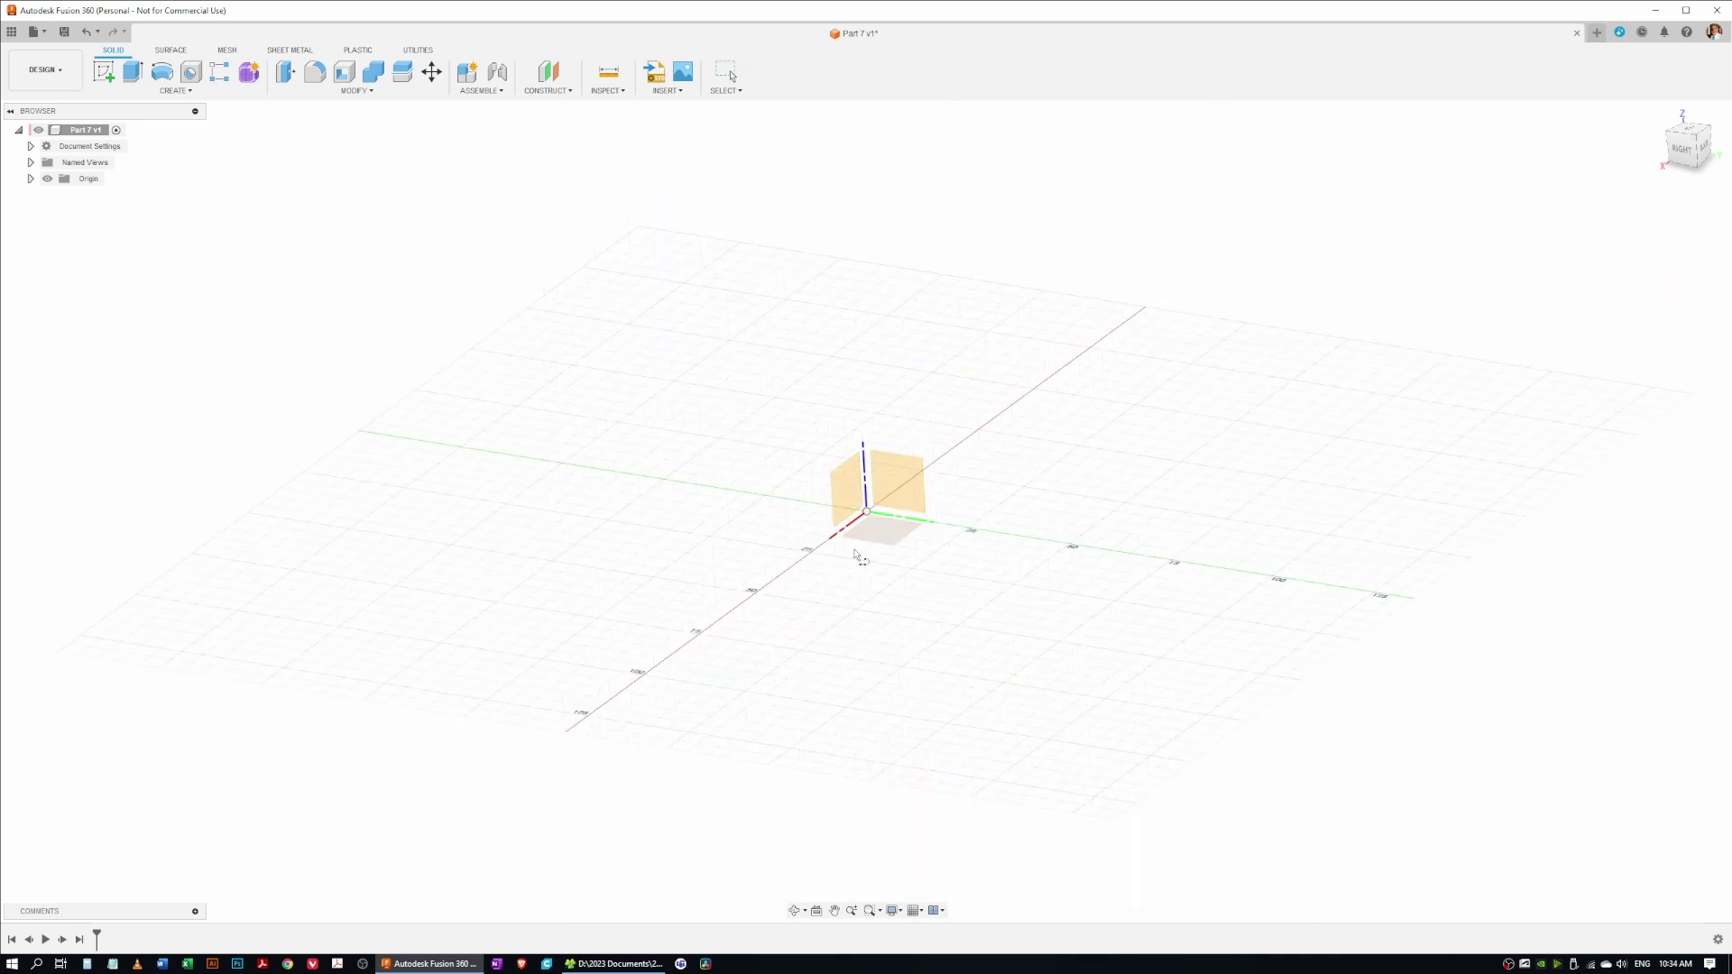
pyautogui.click(900, 479)
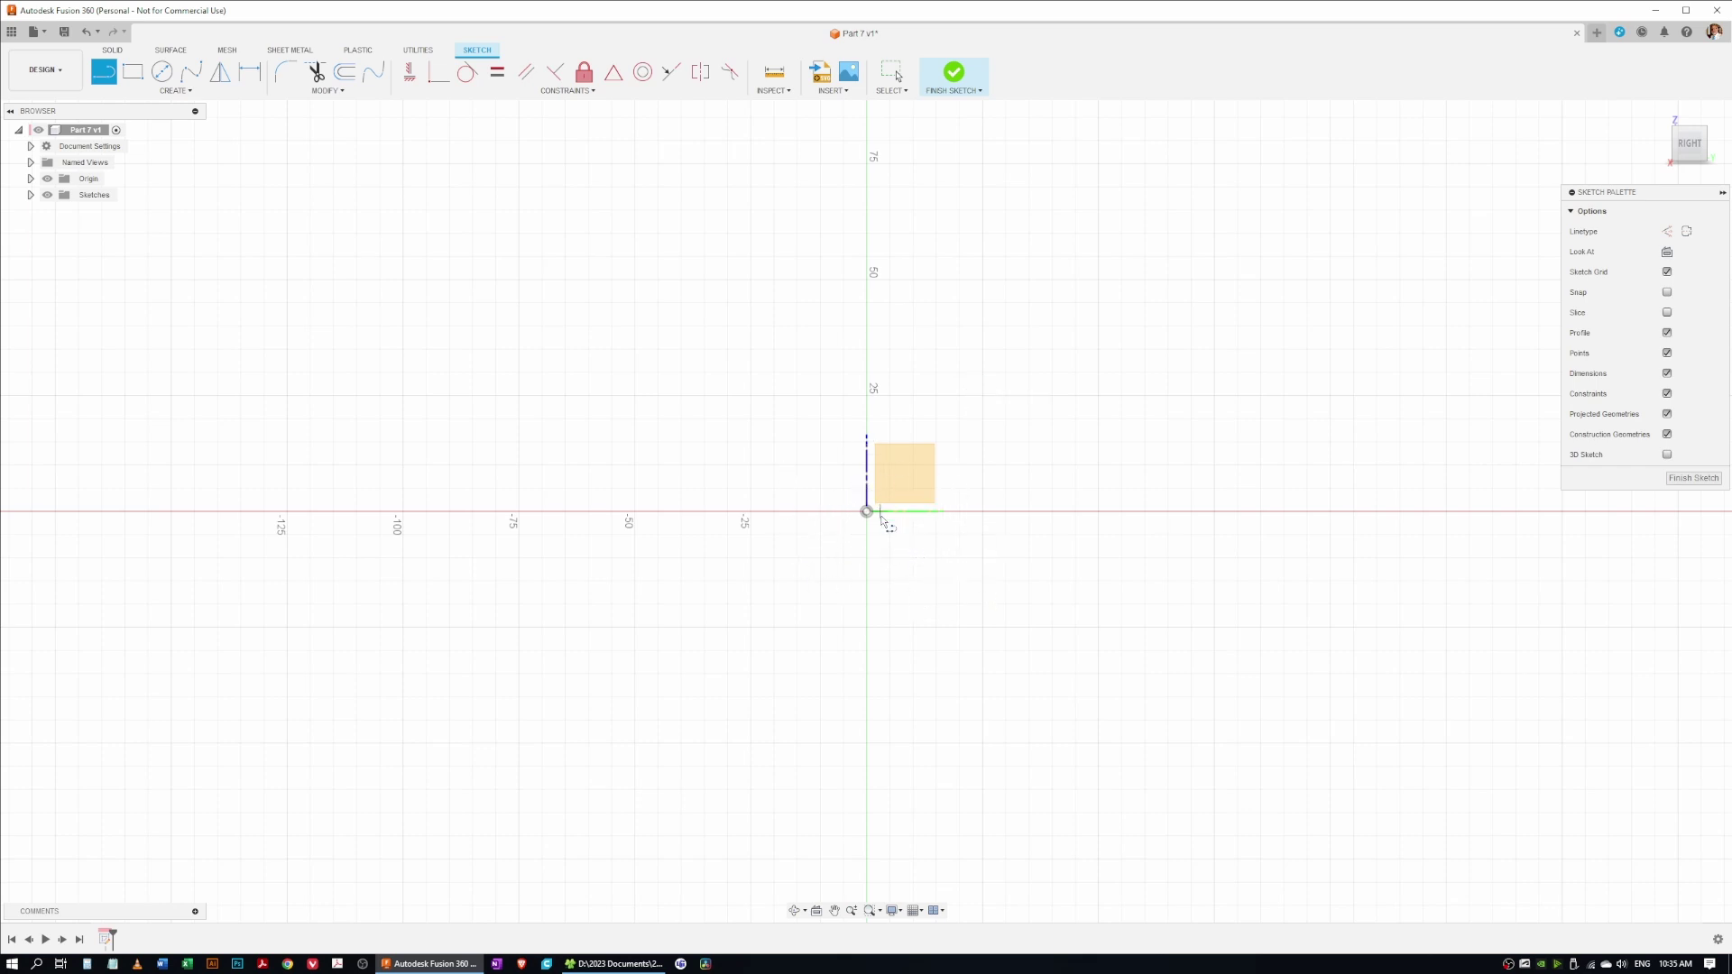
# Step: Sketch a closed L-shaped profile from the origin, with a horizontal base about 80 mm long and arcs rounding the ends of both legs
pyautogui.click(866, 513)
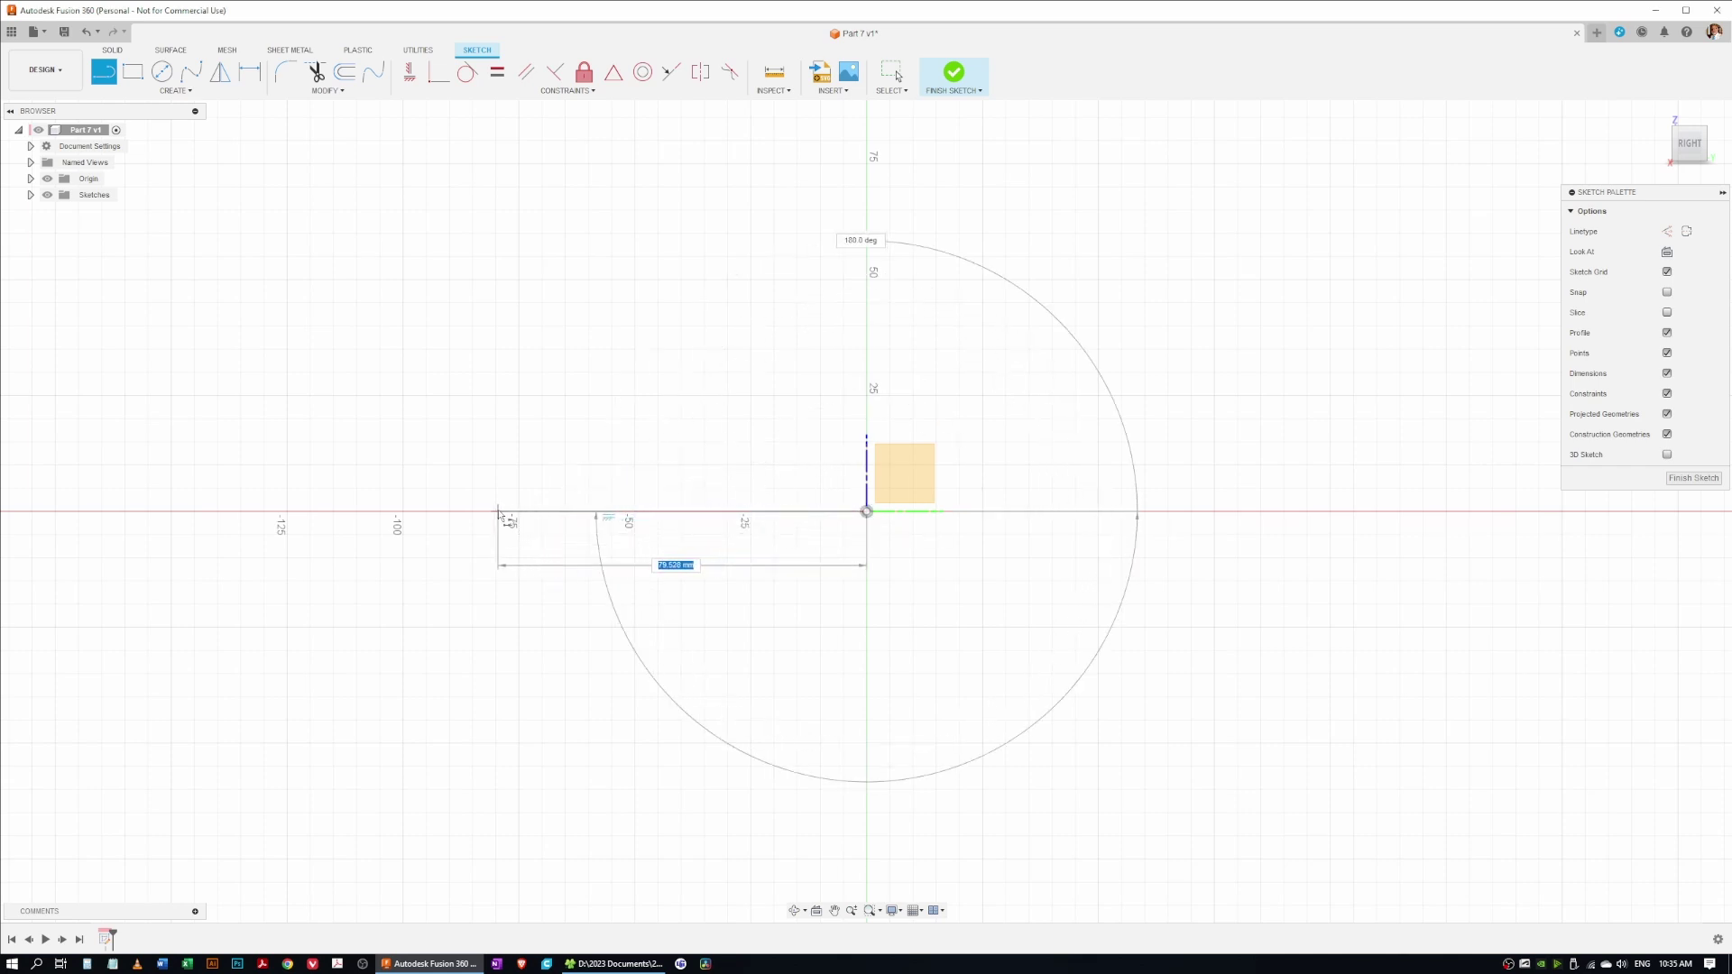
pyautogui.moveTo(498, 513); pyautogui.dragTo(526, 408)
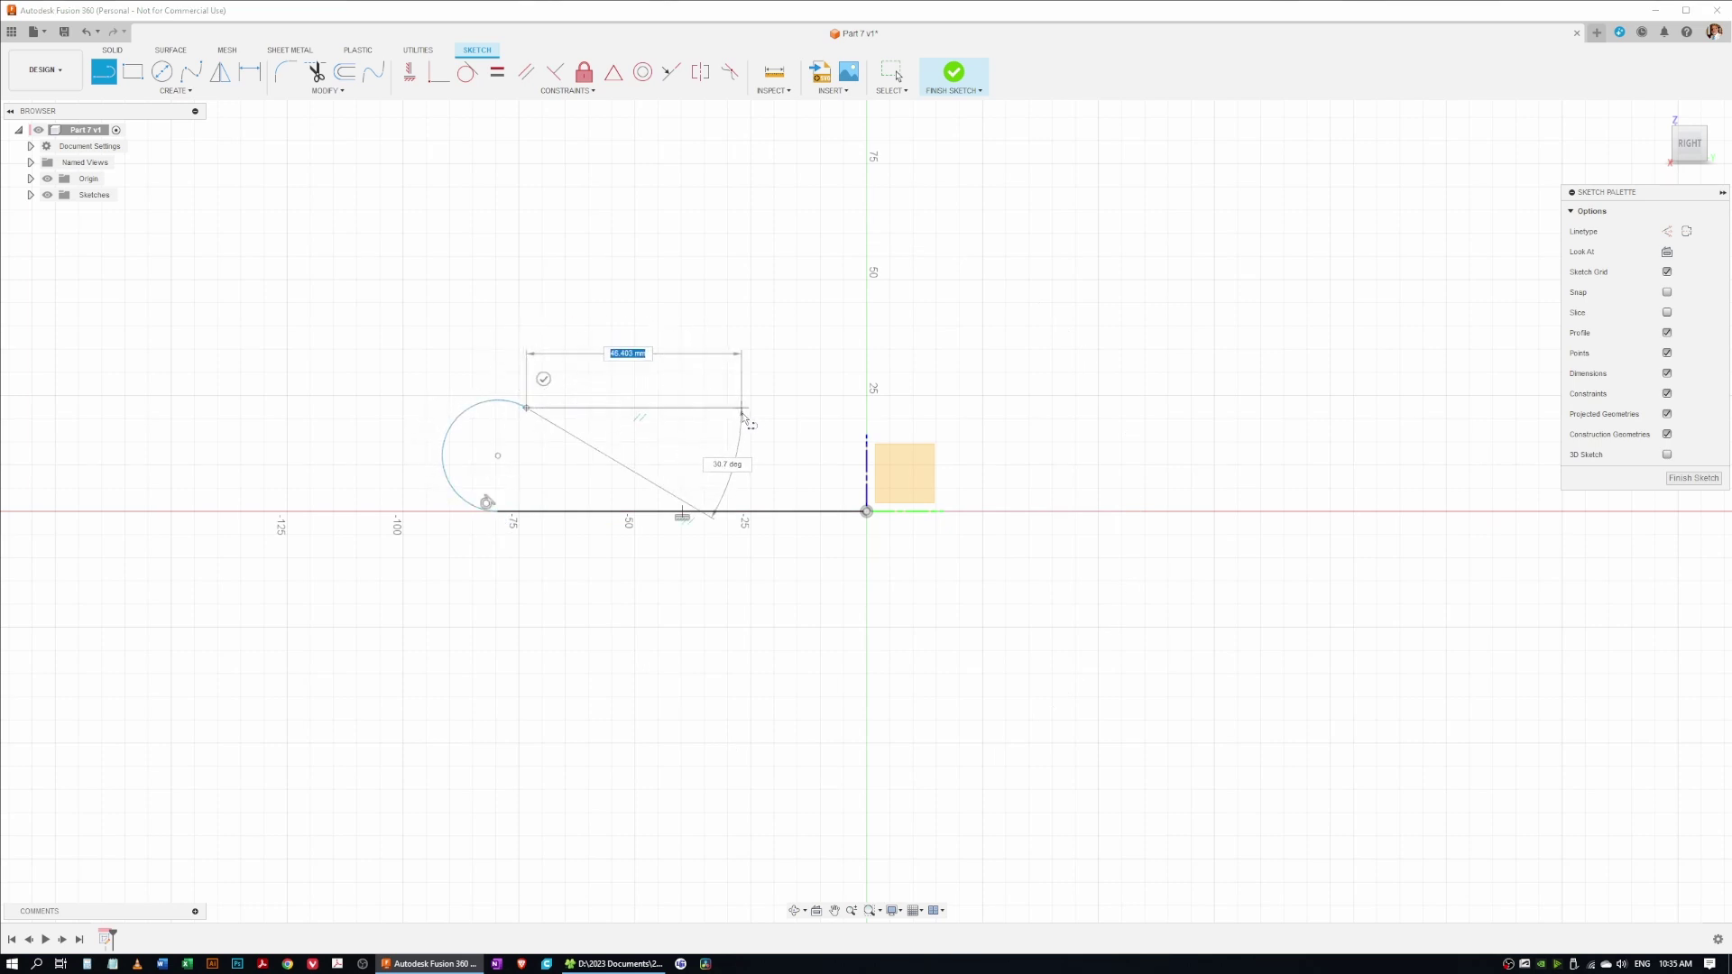
pyautogui.click(668, 411)
pyautogui.click(667, 219)
pyautogui.moveTo(667, 219); pyautogui.dragTo(849, 232)
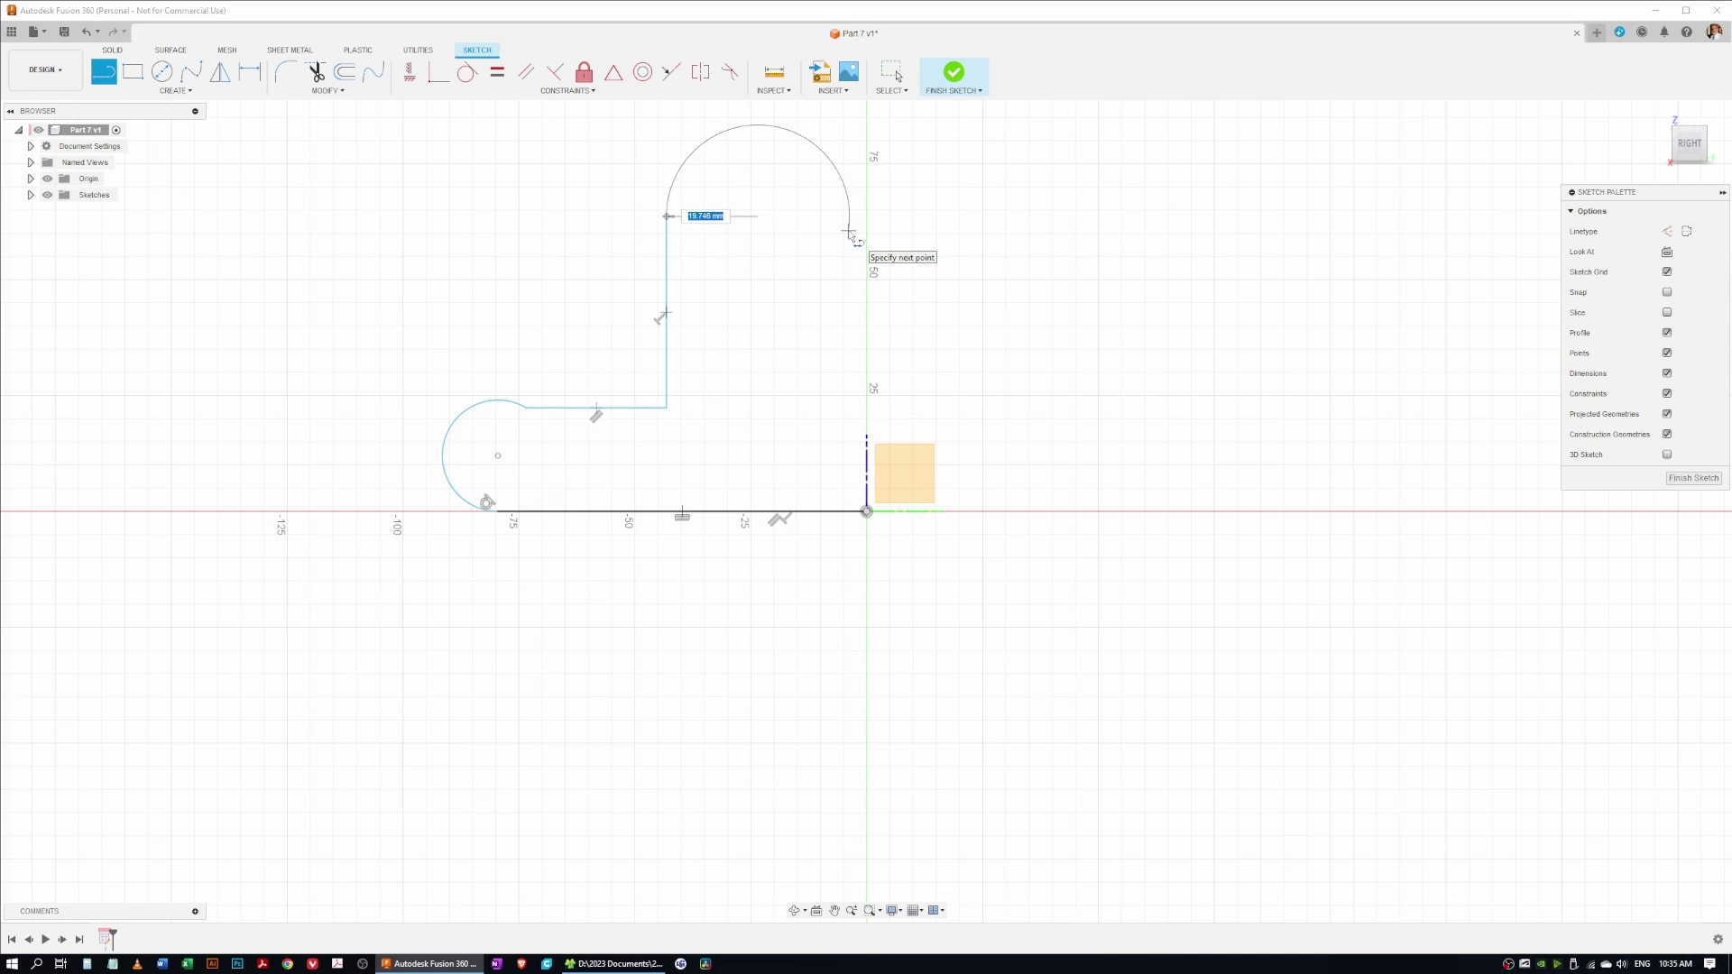
pyautogui.click(867, 510)
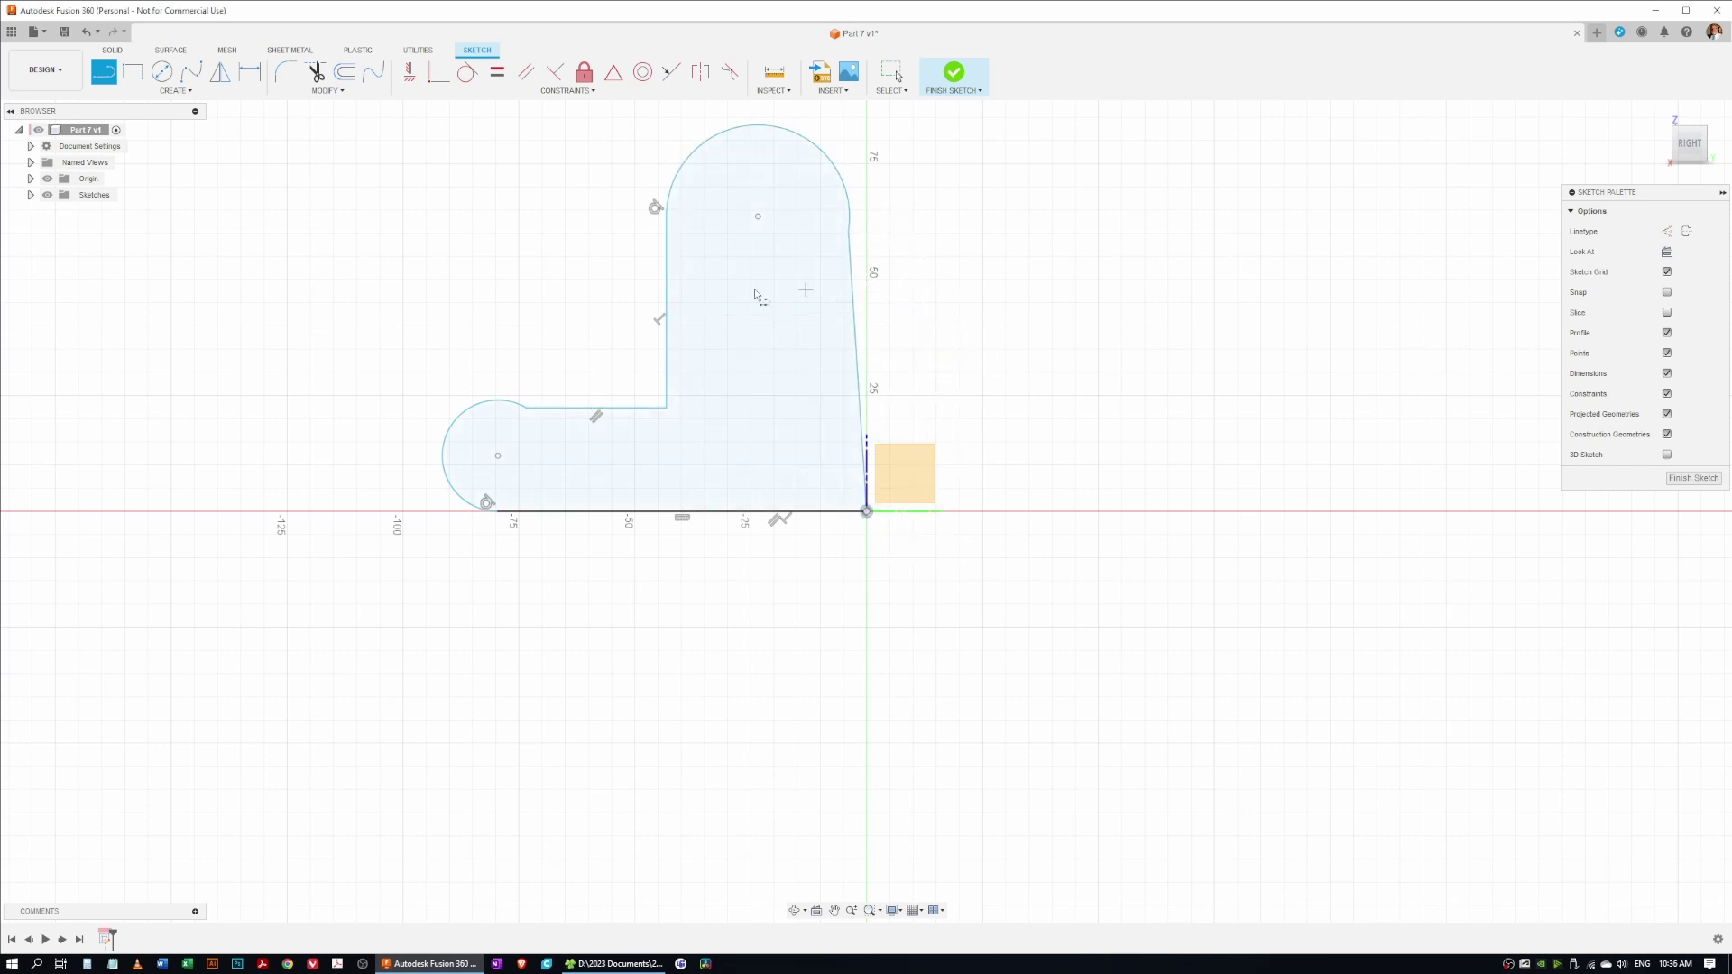
# Step: Finish the line chain and constrain the upright leg's slanted edge from the origin to vertical
pyautogui.rightClick(486, 234)
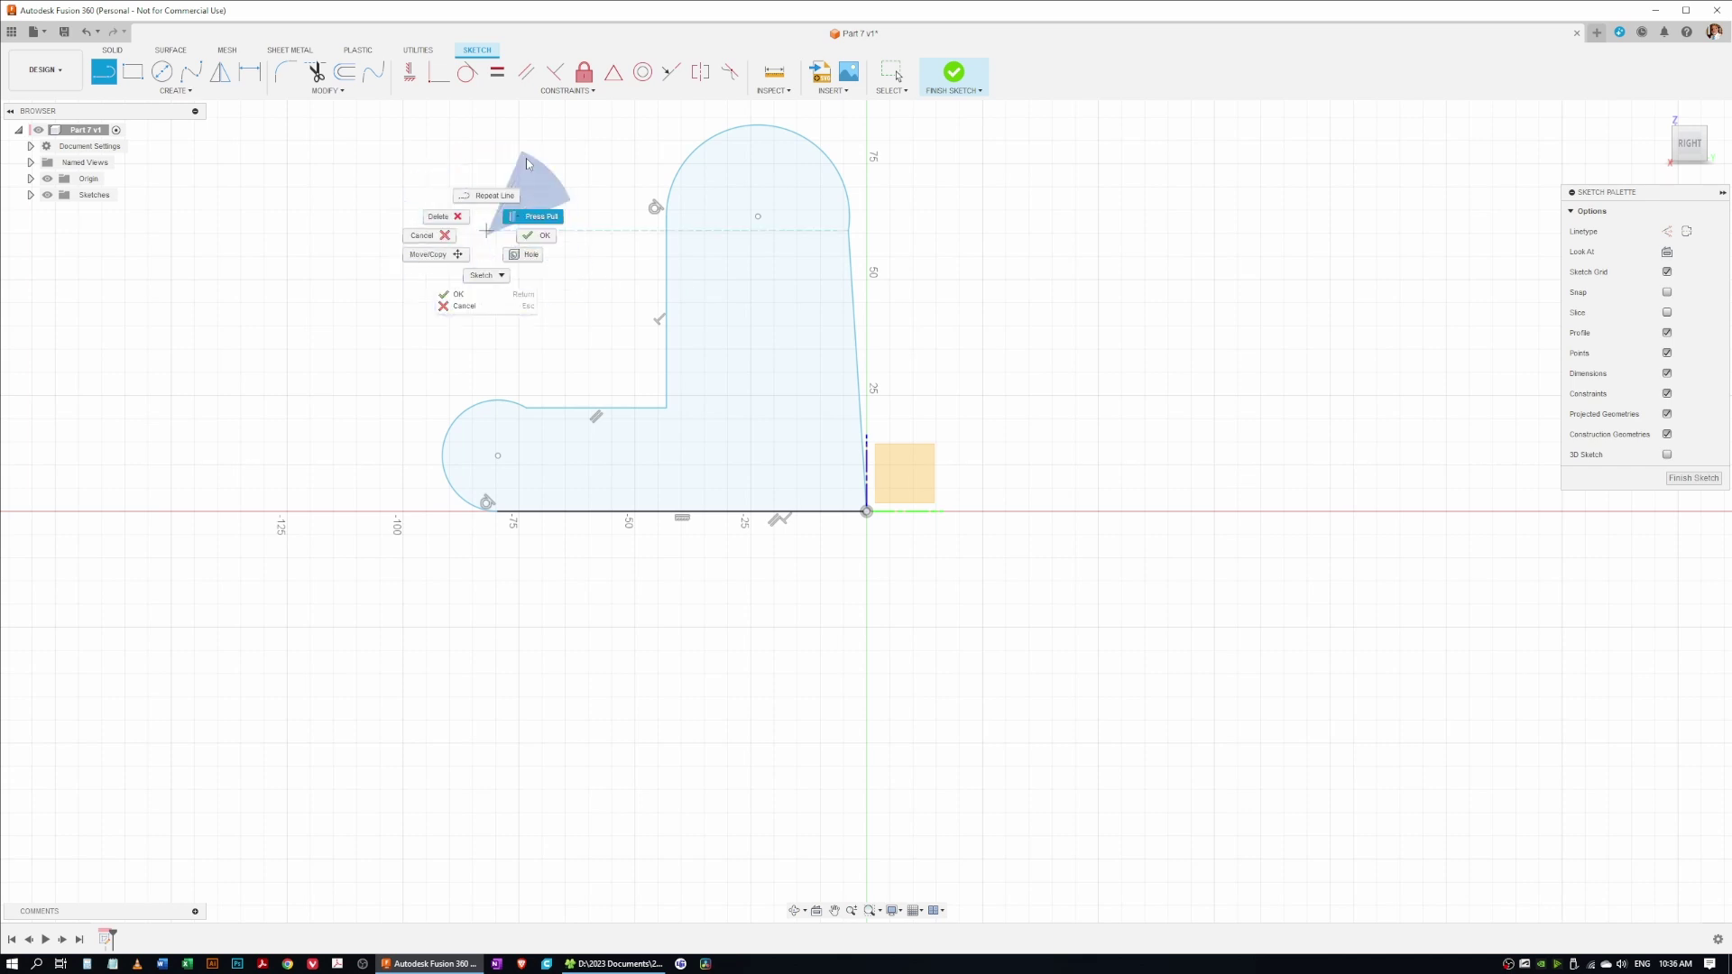
pyautogui.click(410, 79)
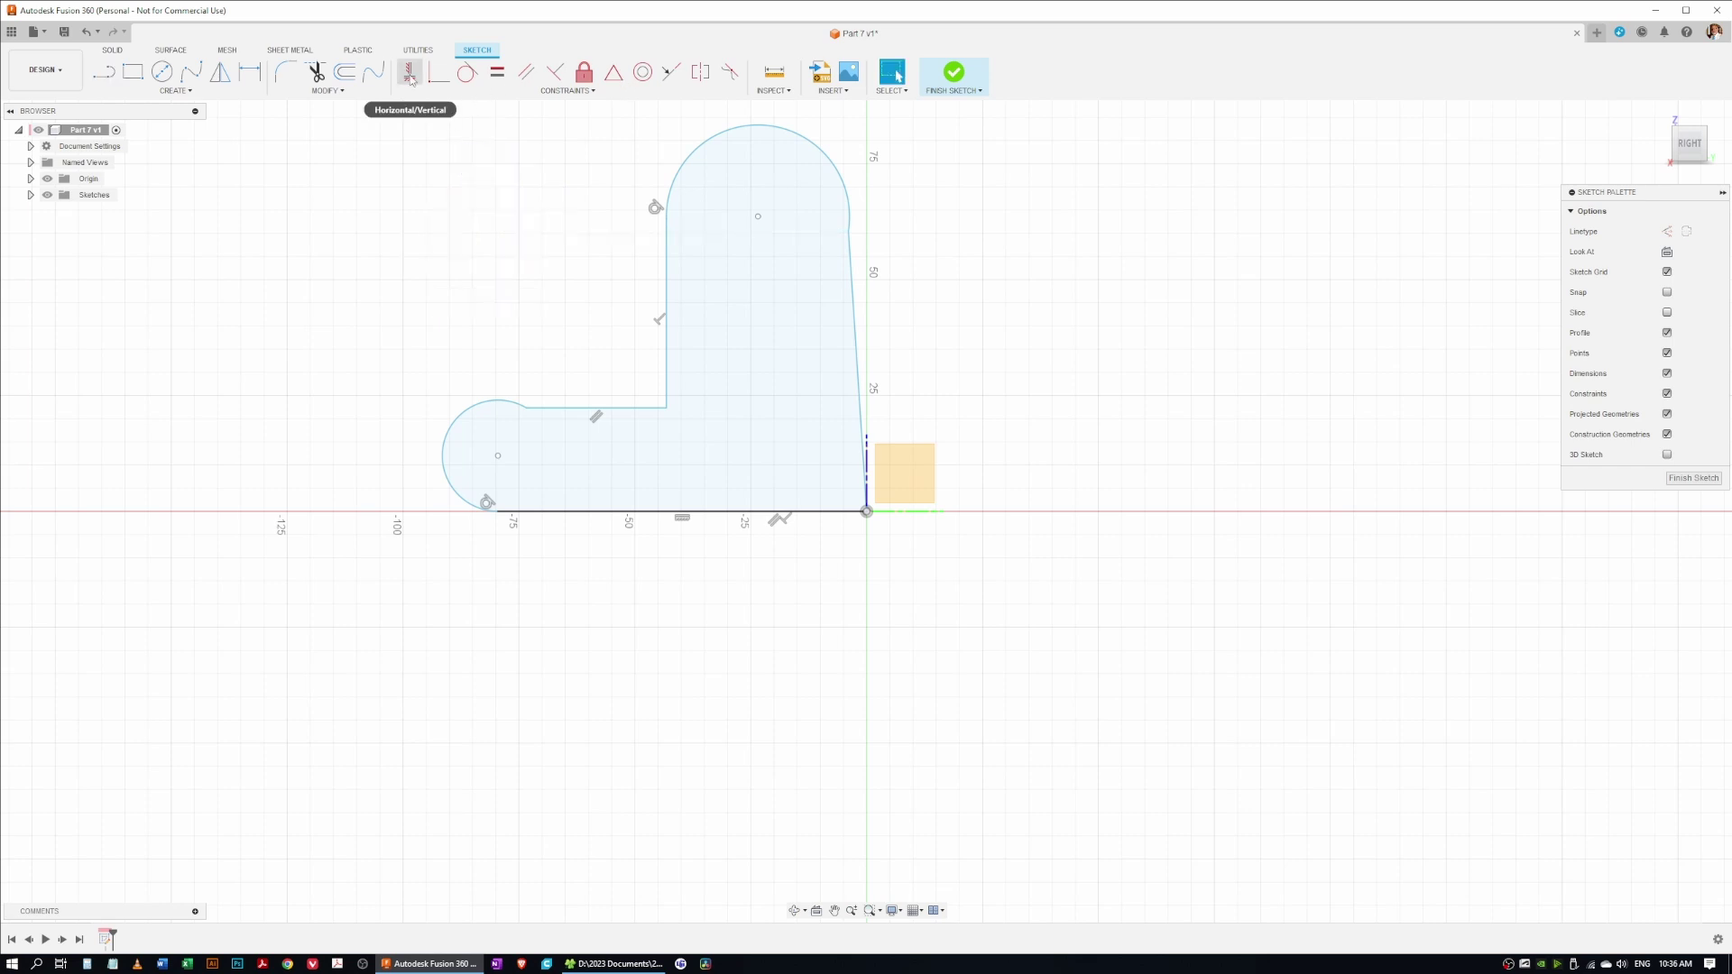
pyautogui.click(410, 76)
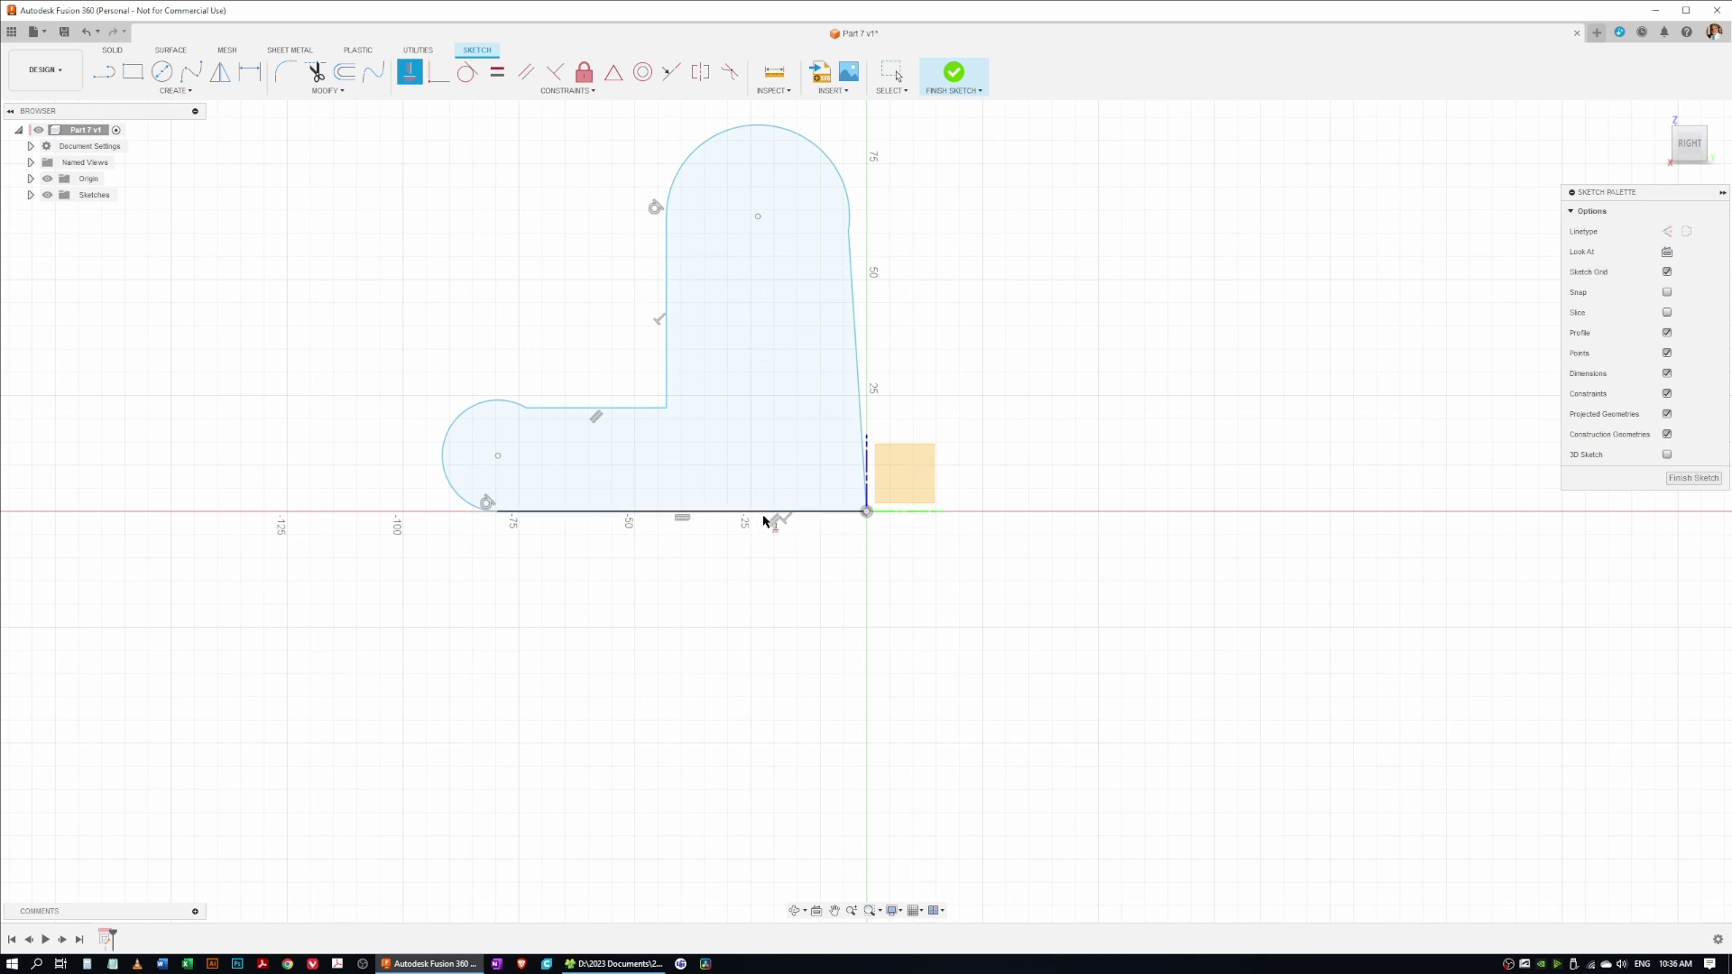
pyautogui.click(667, 291)
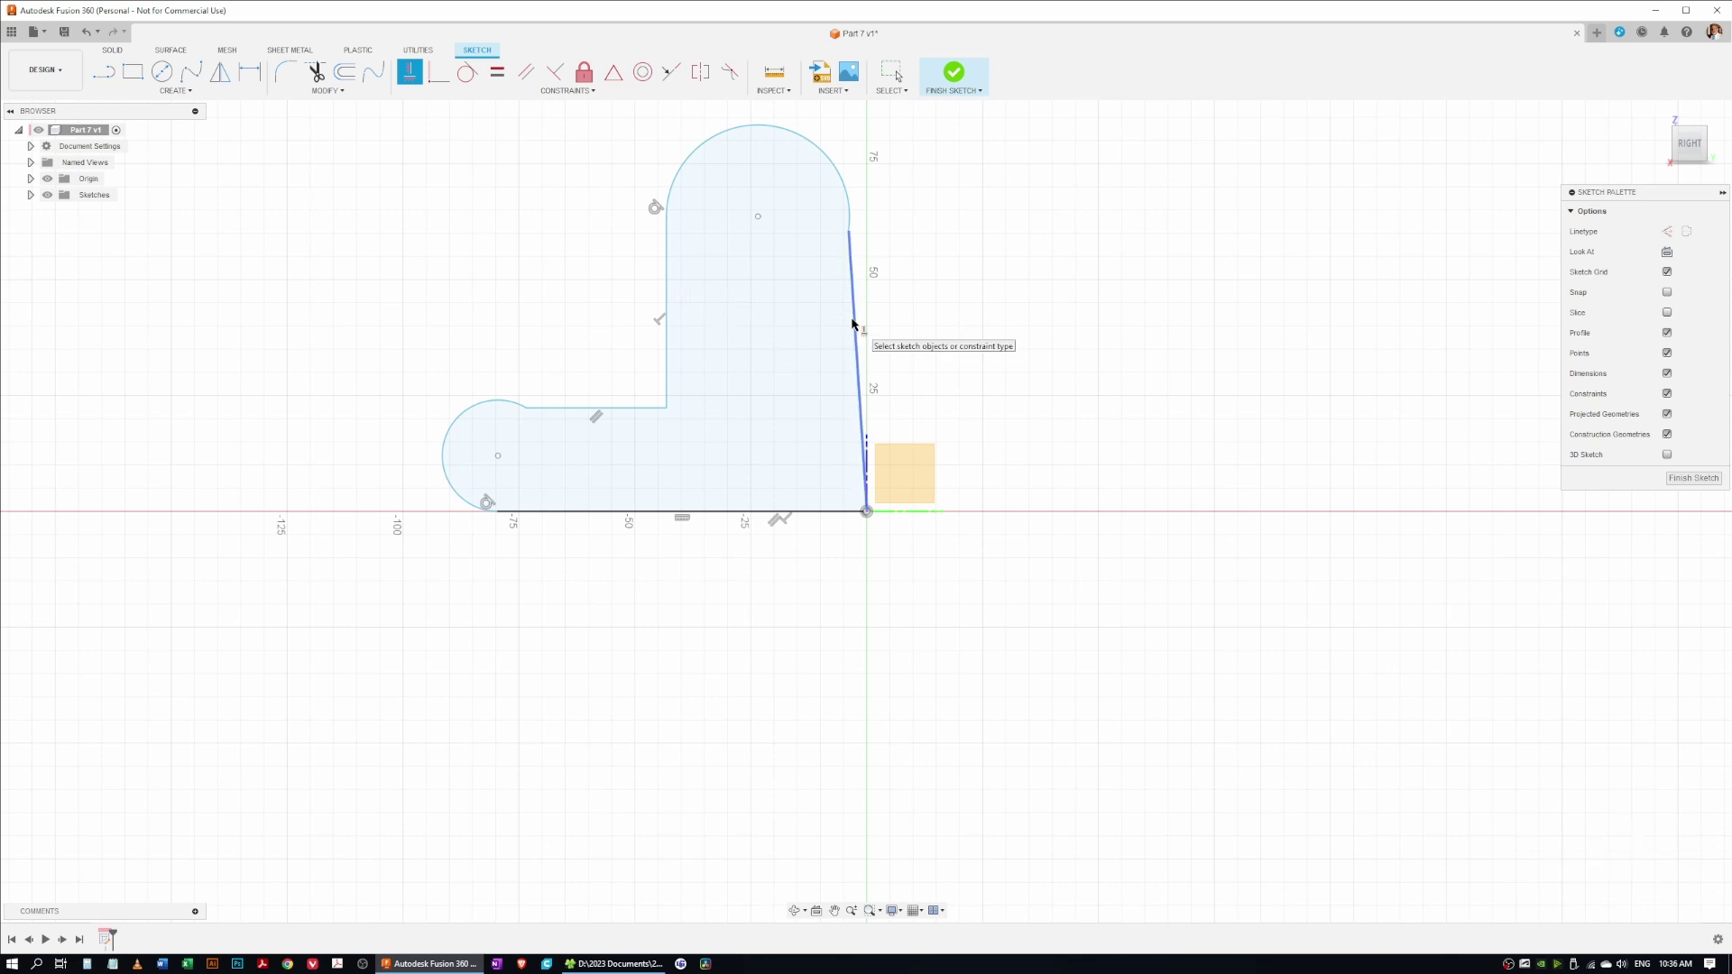
pyautogui.click(854, 325)
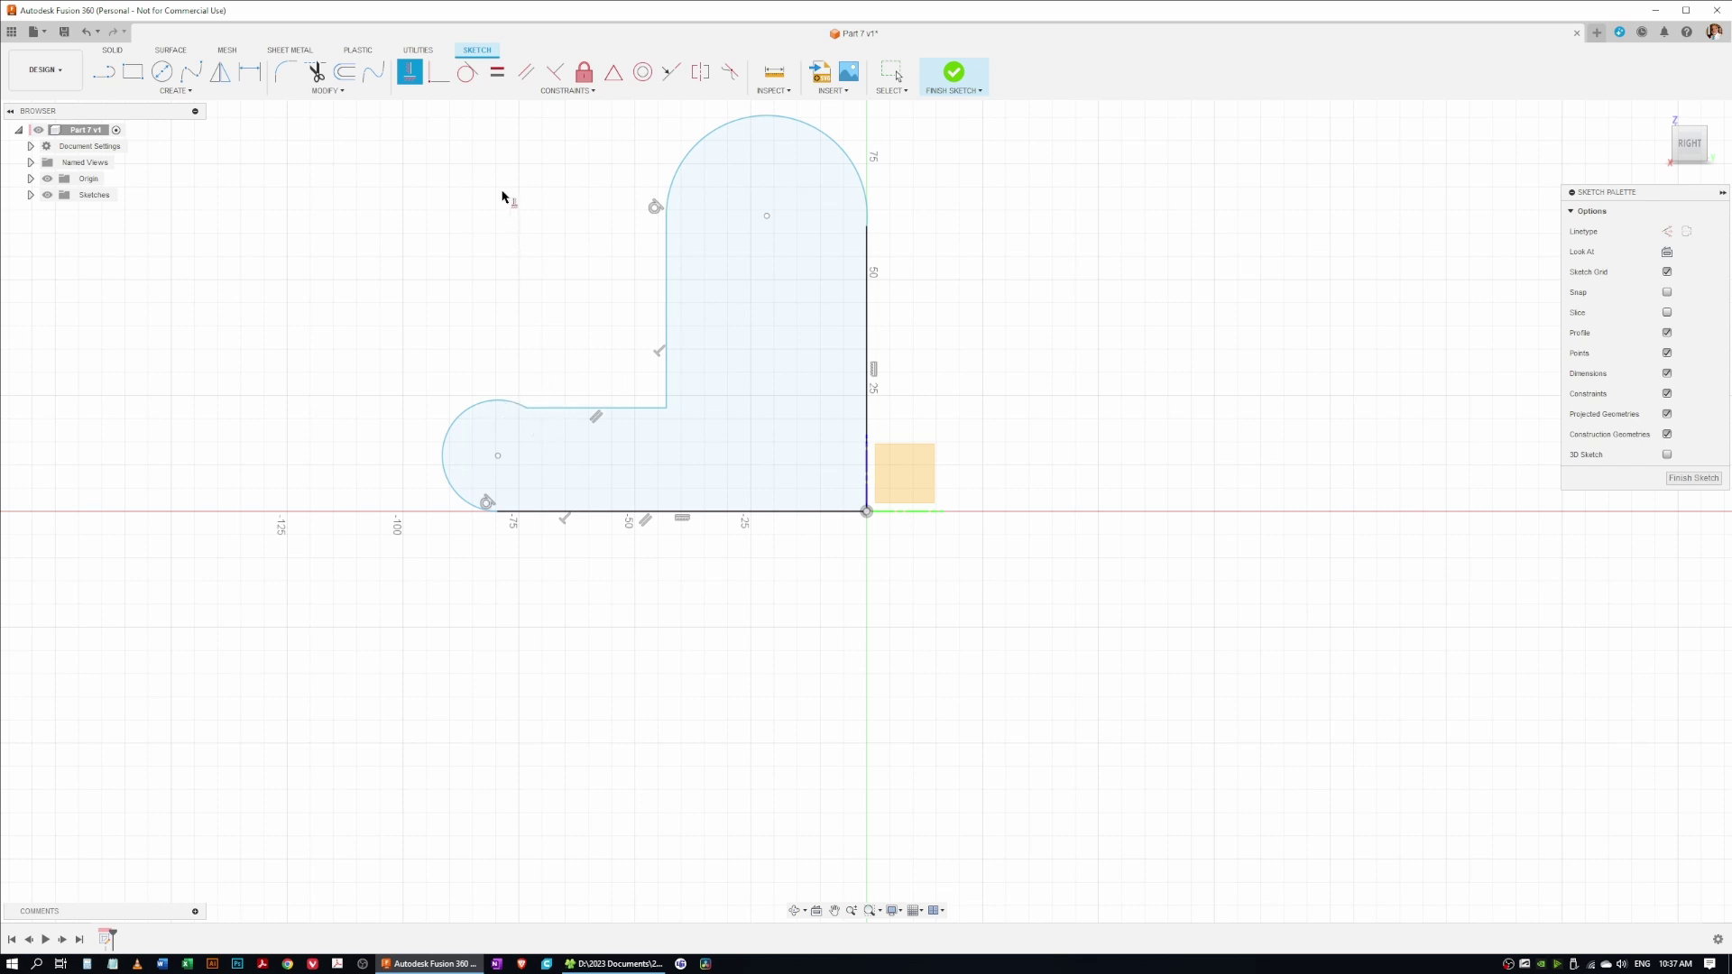
# Step: Make the lower arc tangent to the horizontal leg's upper edge and the upper arc tangent to the vertical edge through the origin
pyautogui.click(469, 76)
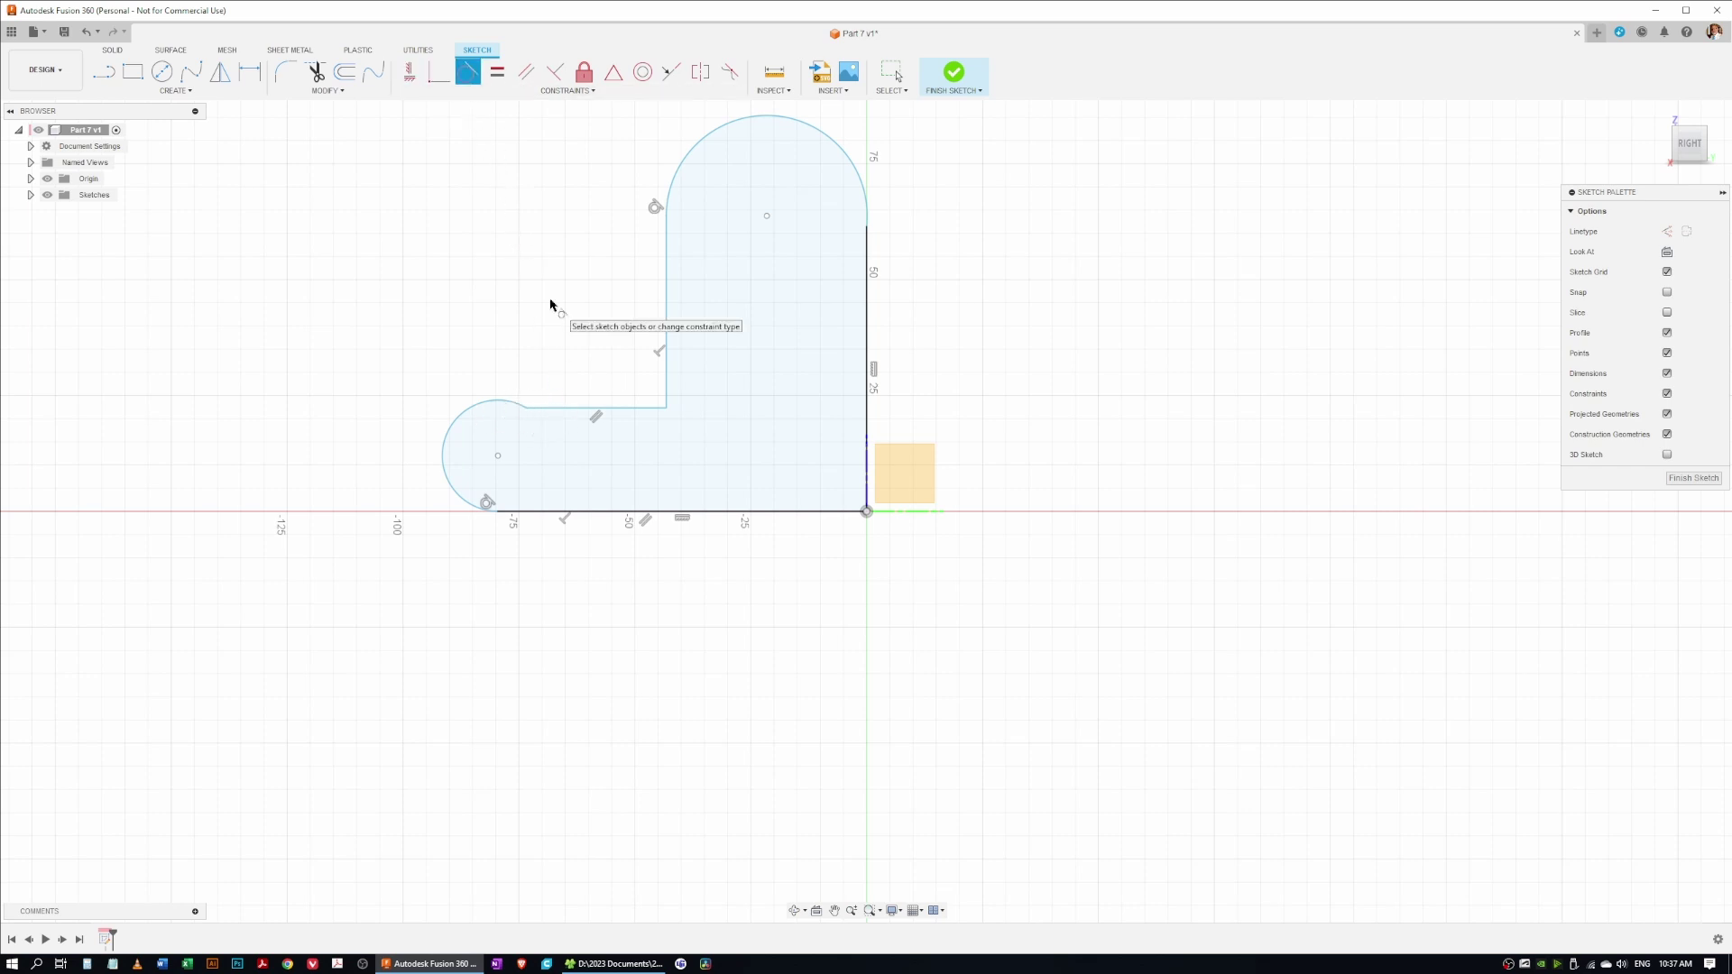
pyautogui.click(490, 399)
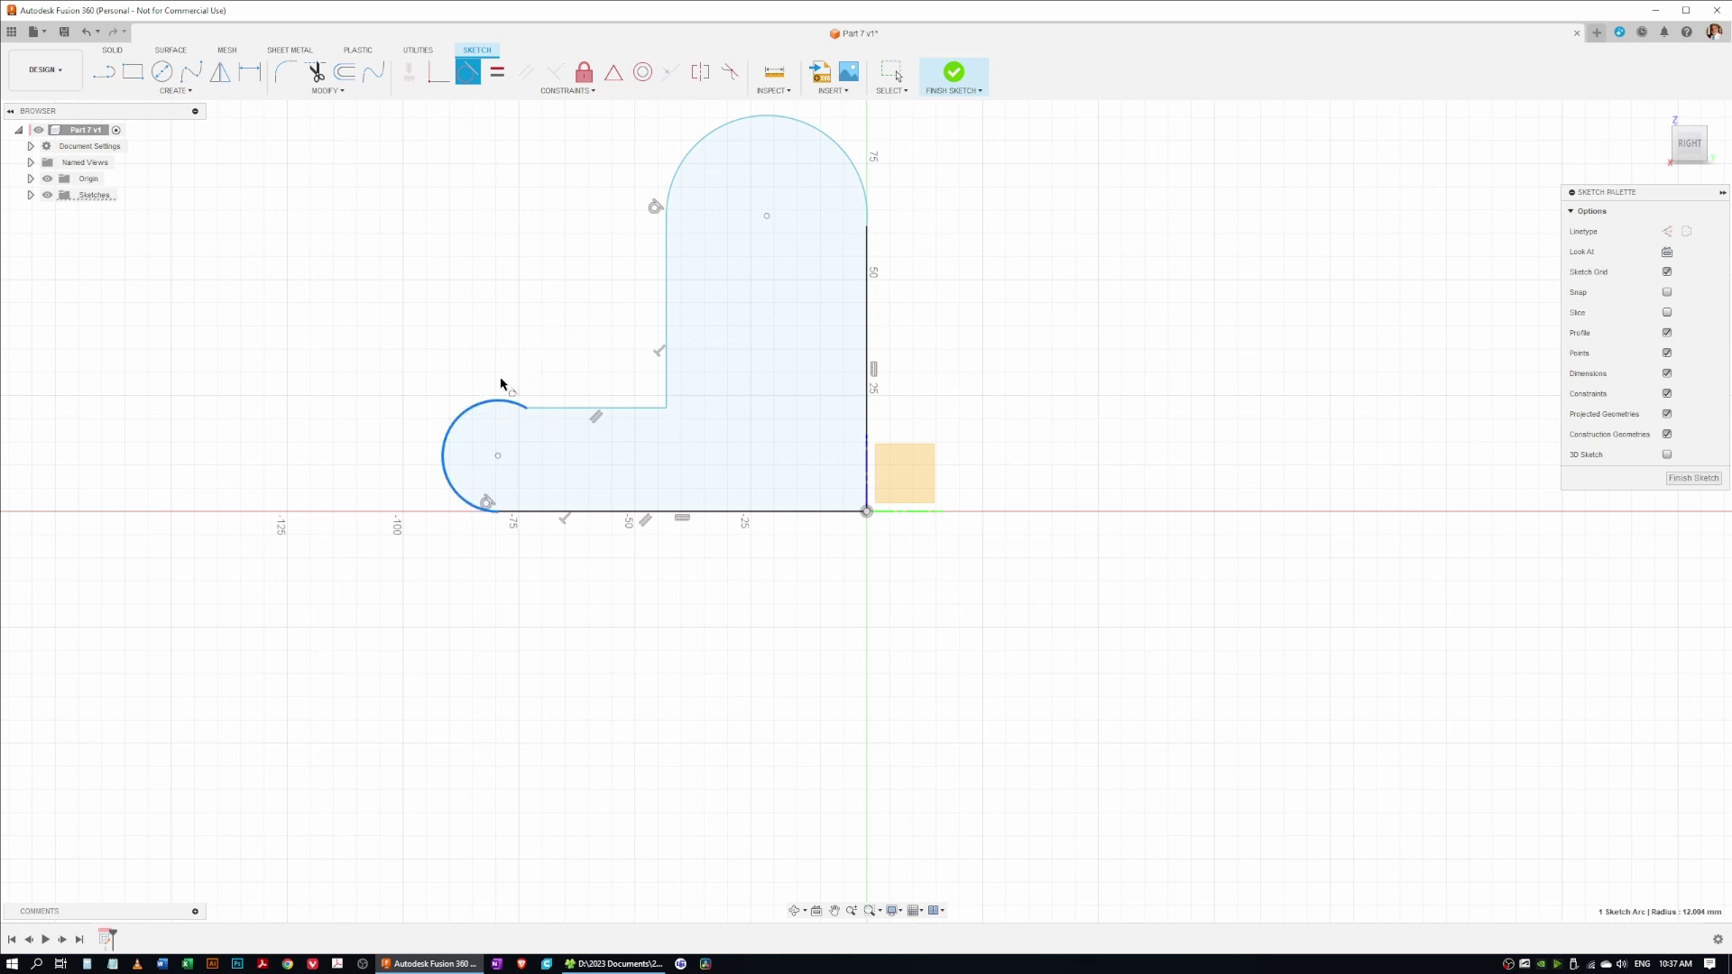
pyautogui.click(569, 407)
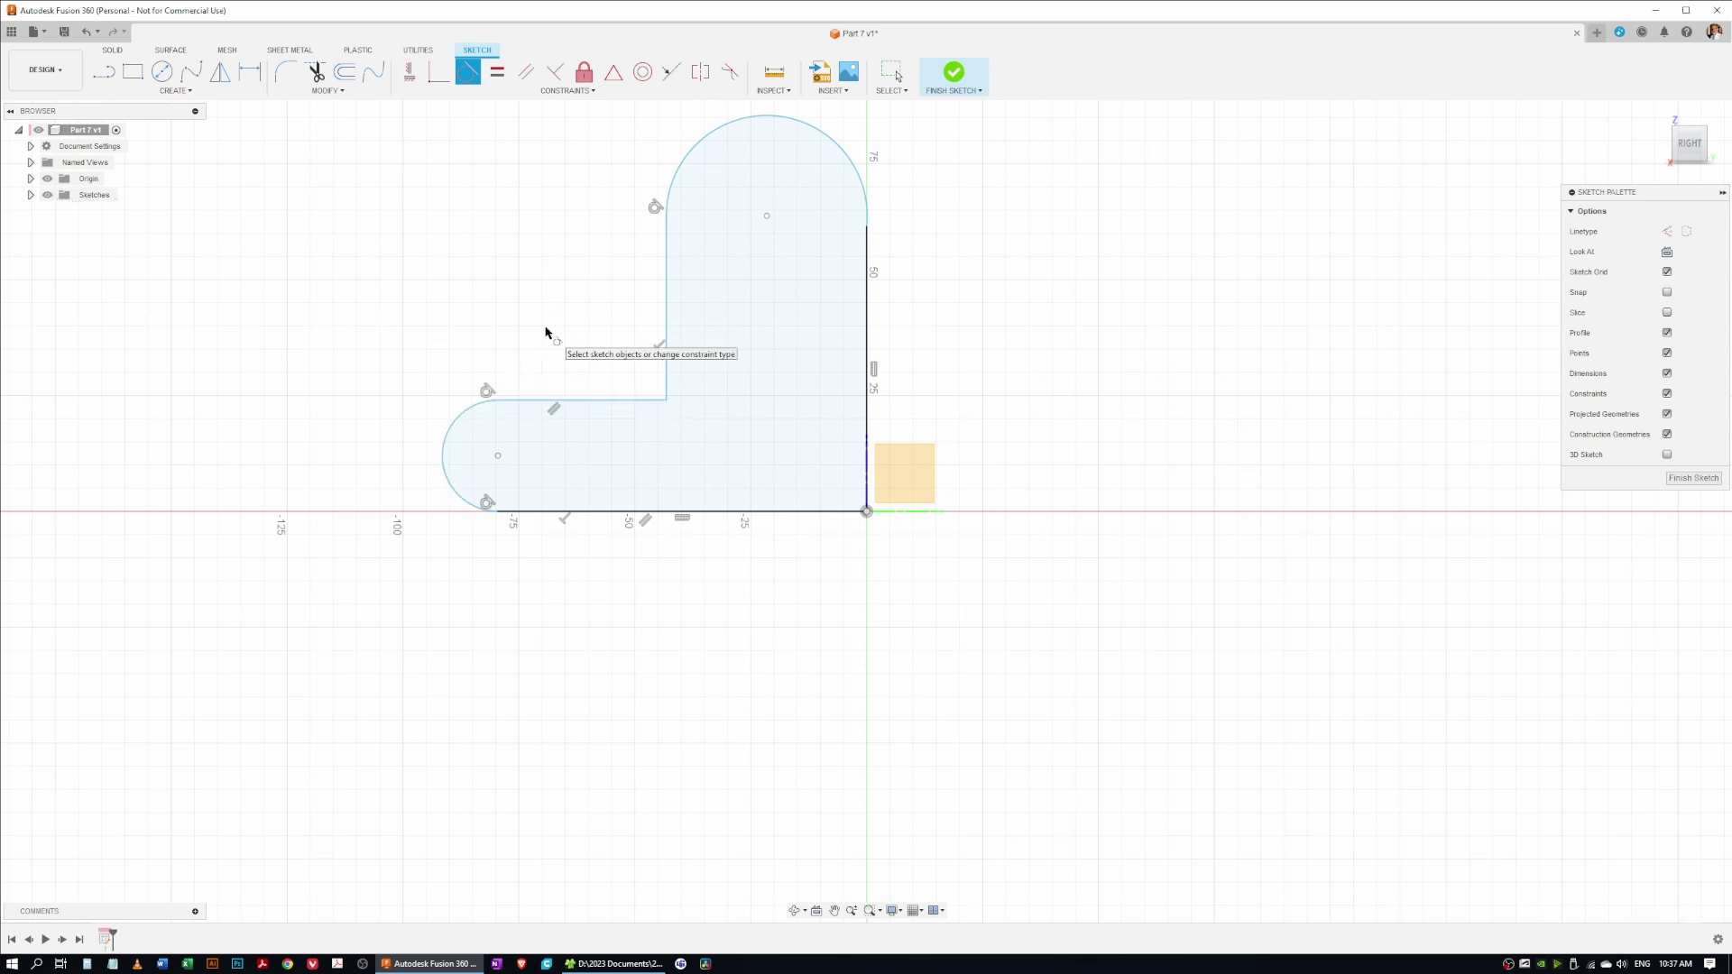
pyautogui.click(852, 175)
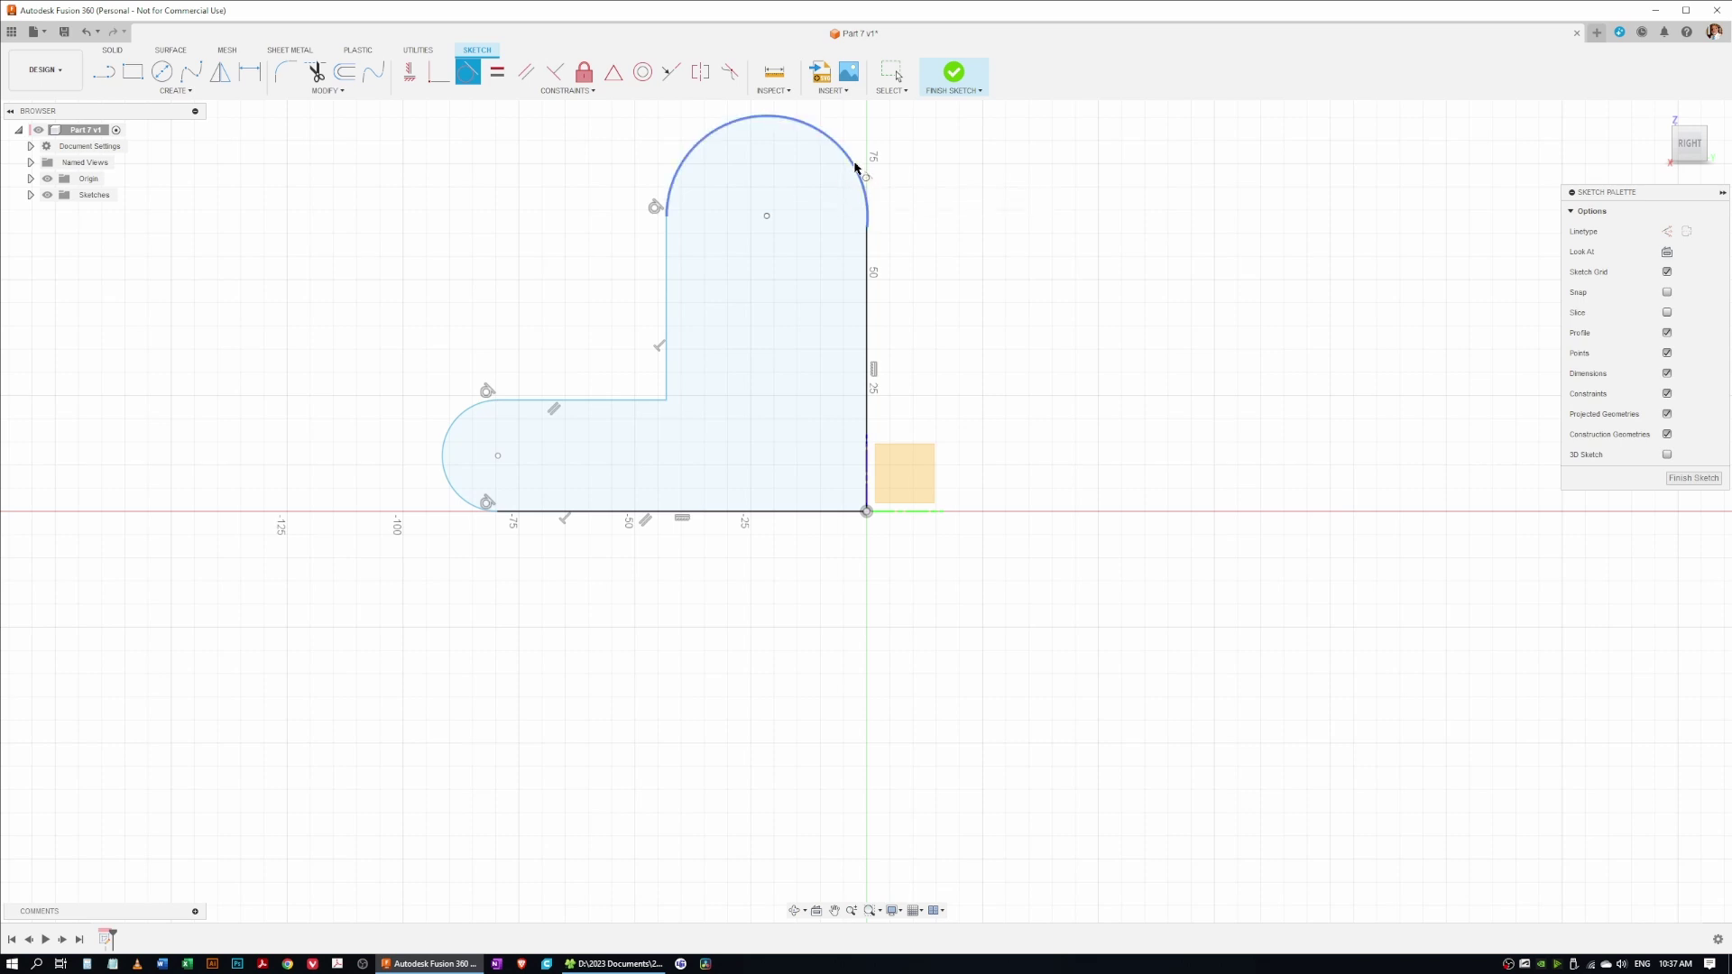
pyautogui.click(866, 281)
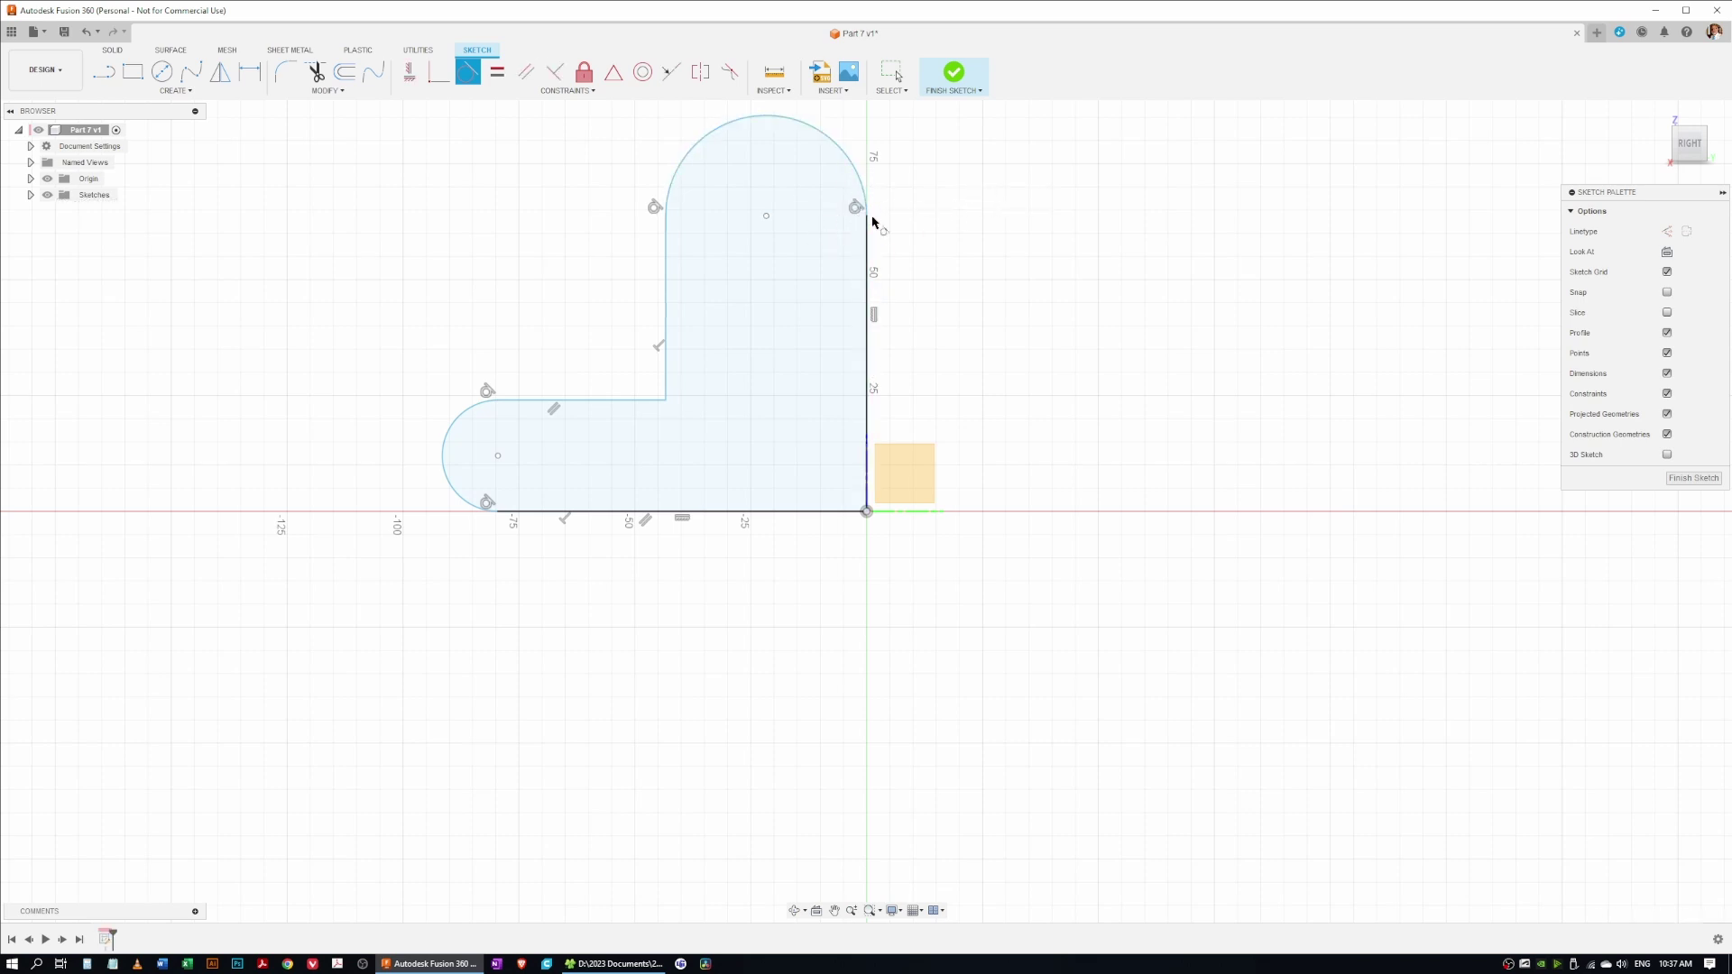
pyautogui.scroll(-2, 983, 275)
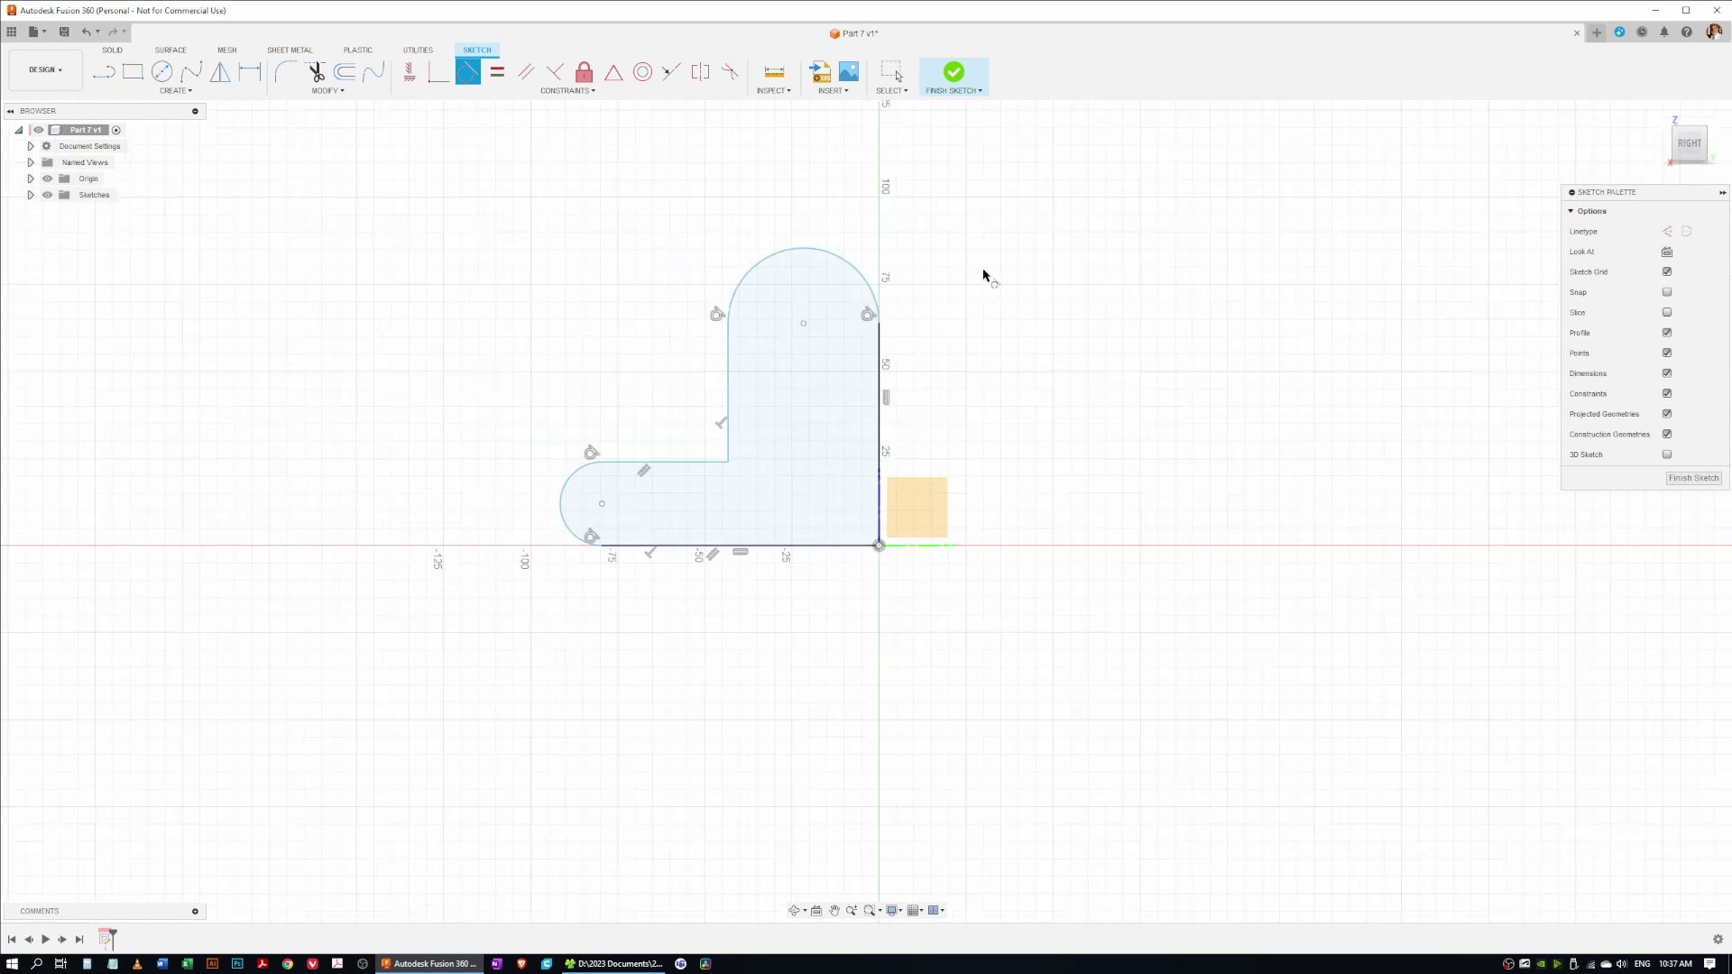
pyautogui.rightClick(602, 257)
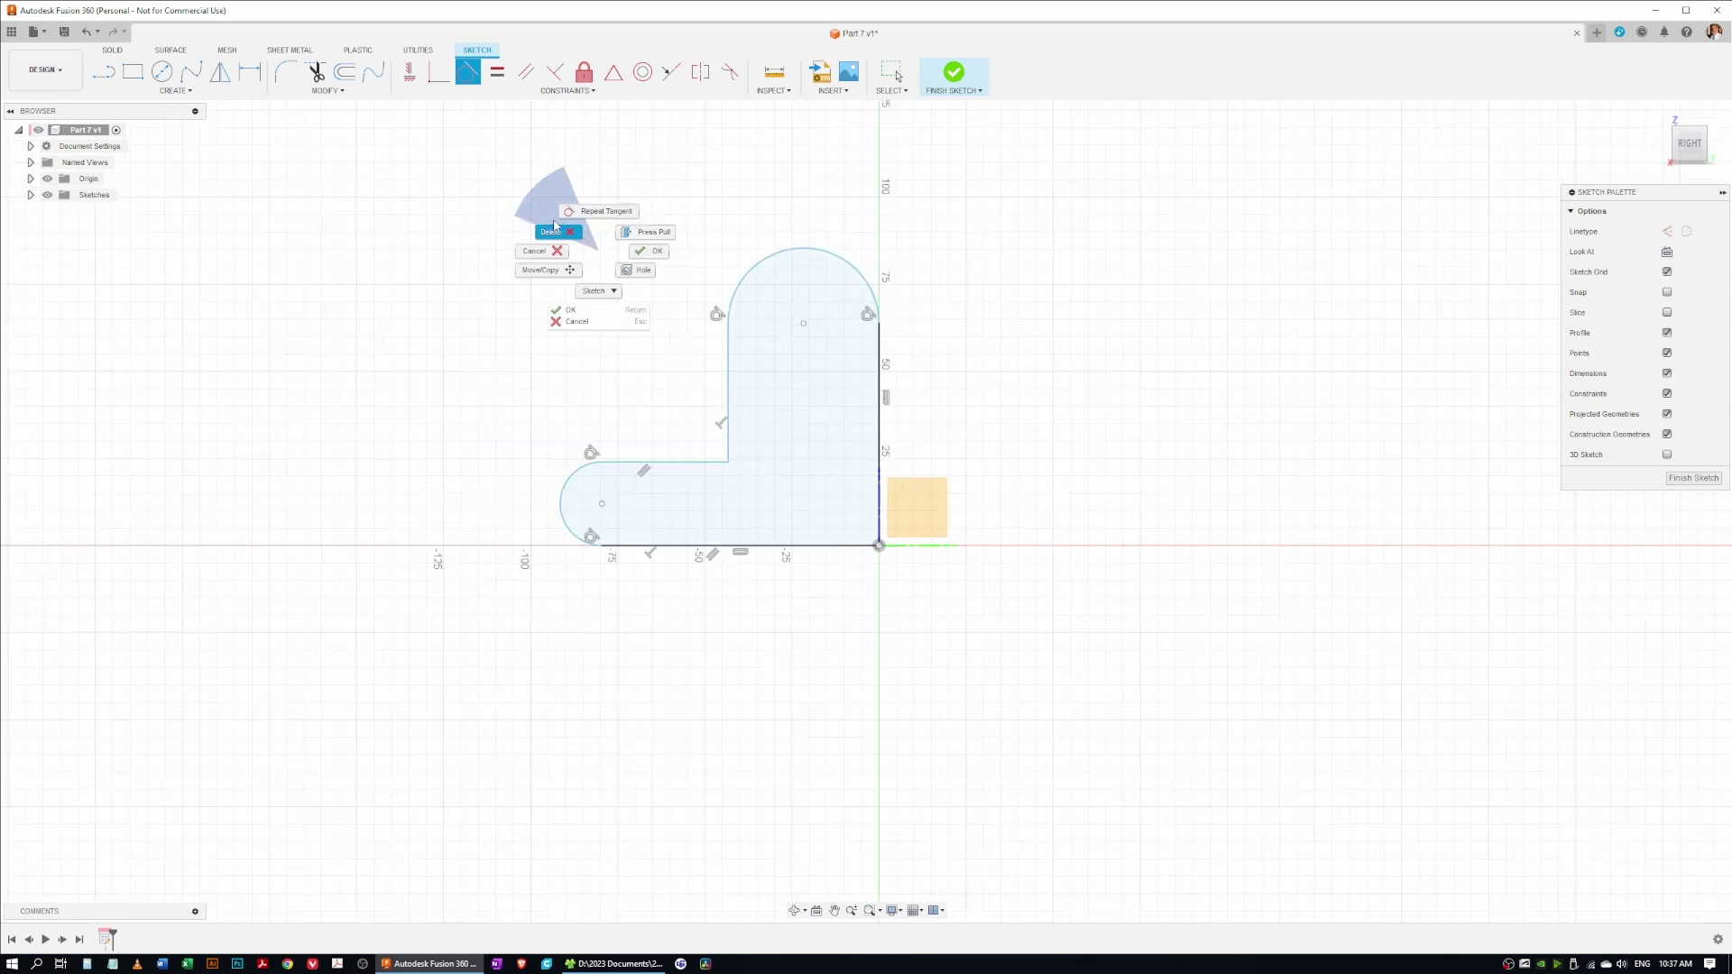
pyautogui.click(608, 293)
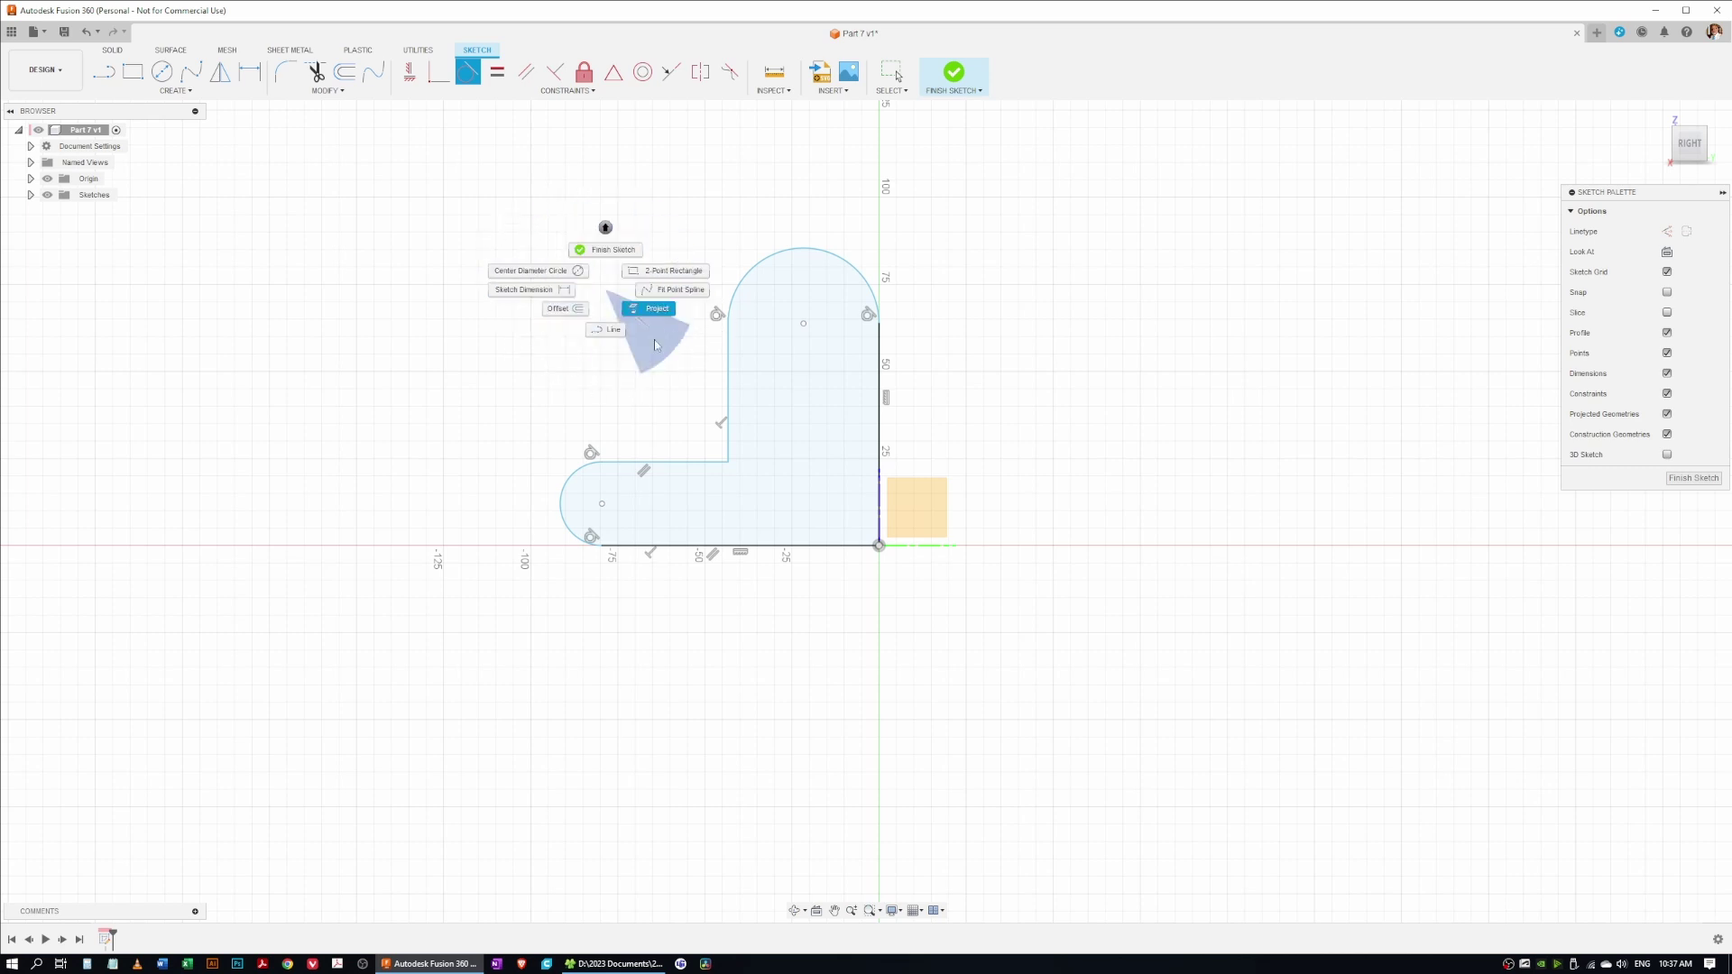
pyautogui.press('Escape')
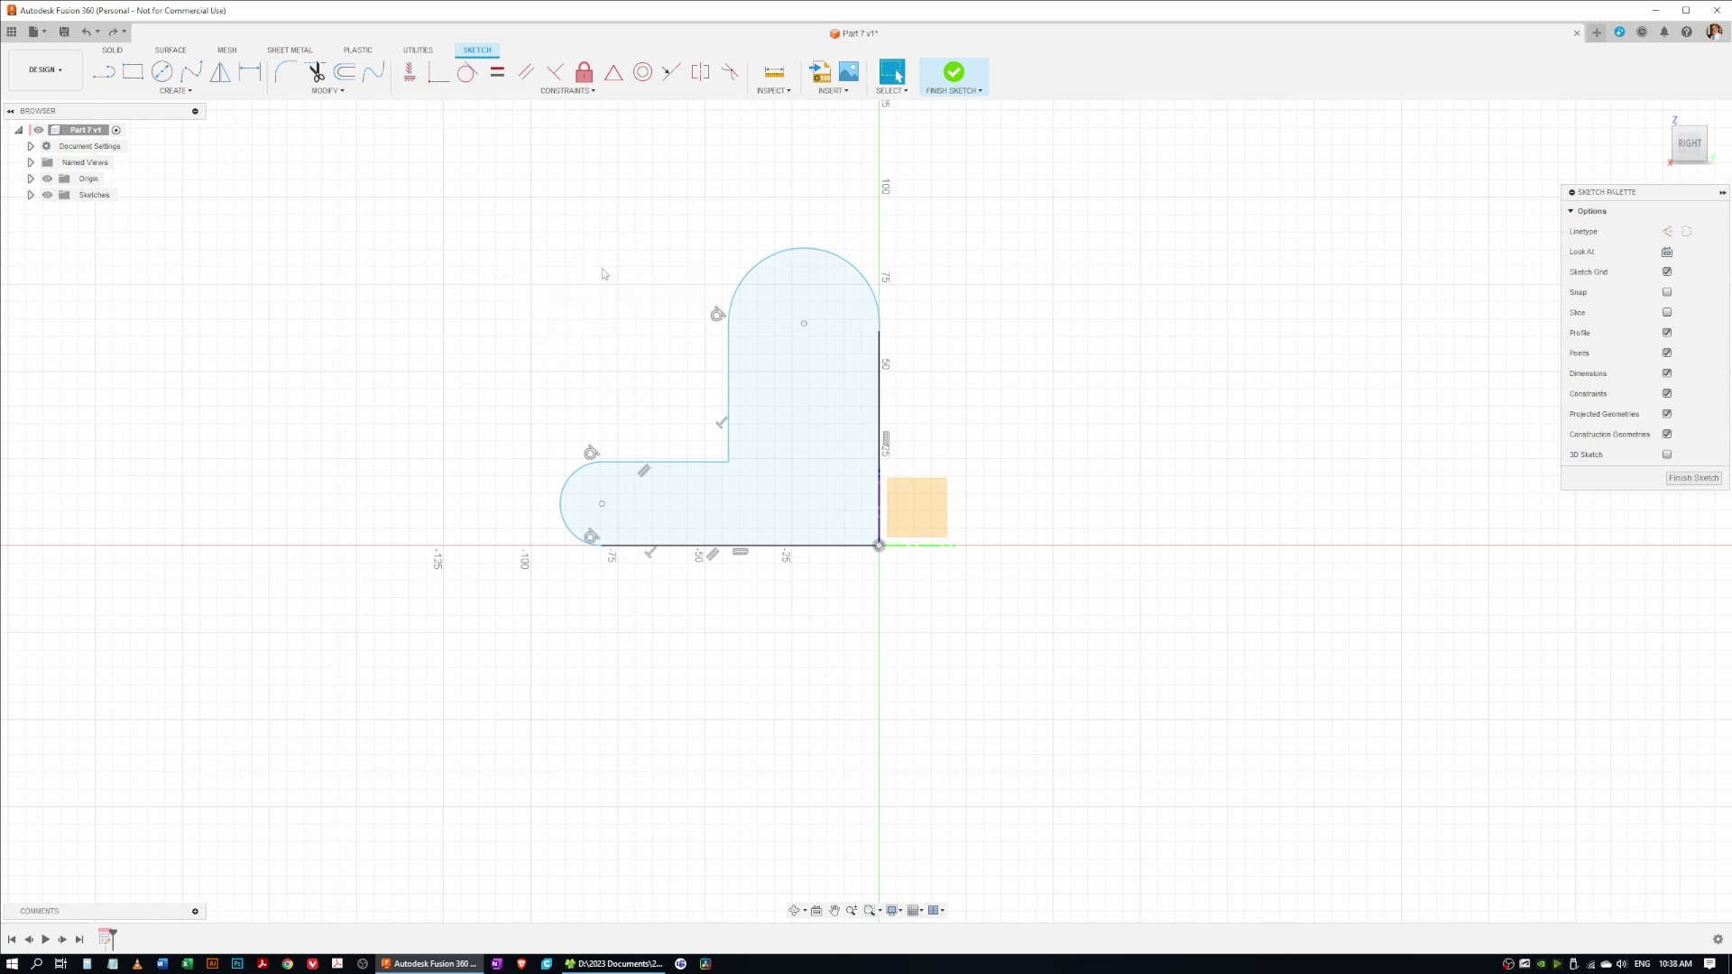
# Step: Dimension the horizontal distance from the lower arc's centre to the vertical edge through the origin as 150 mm
pyautogui.click(251, 72)
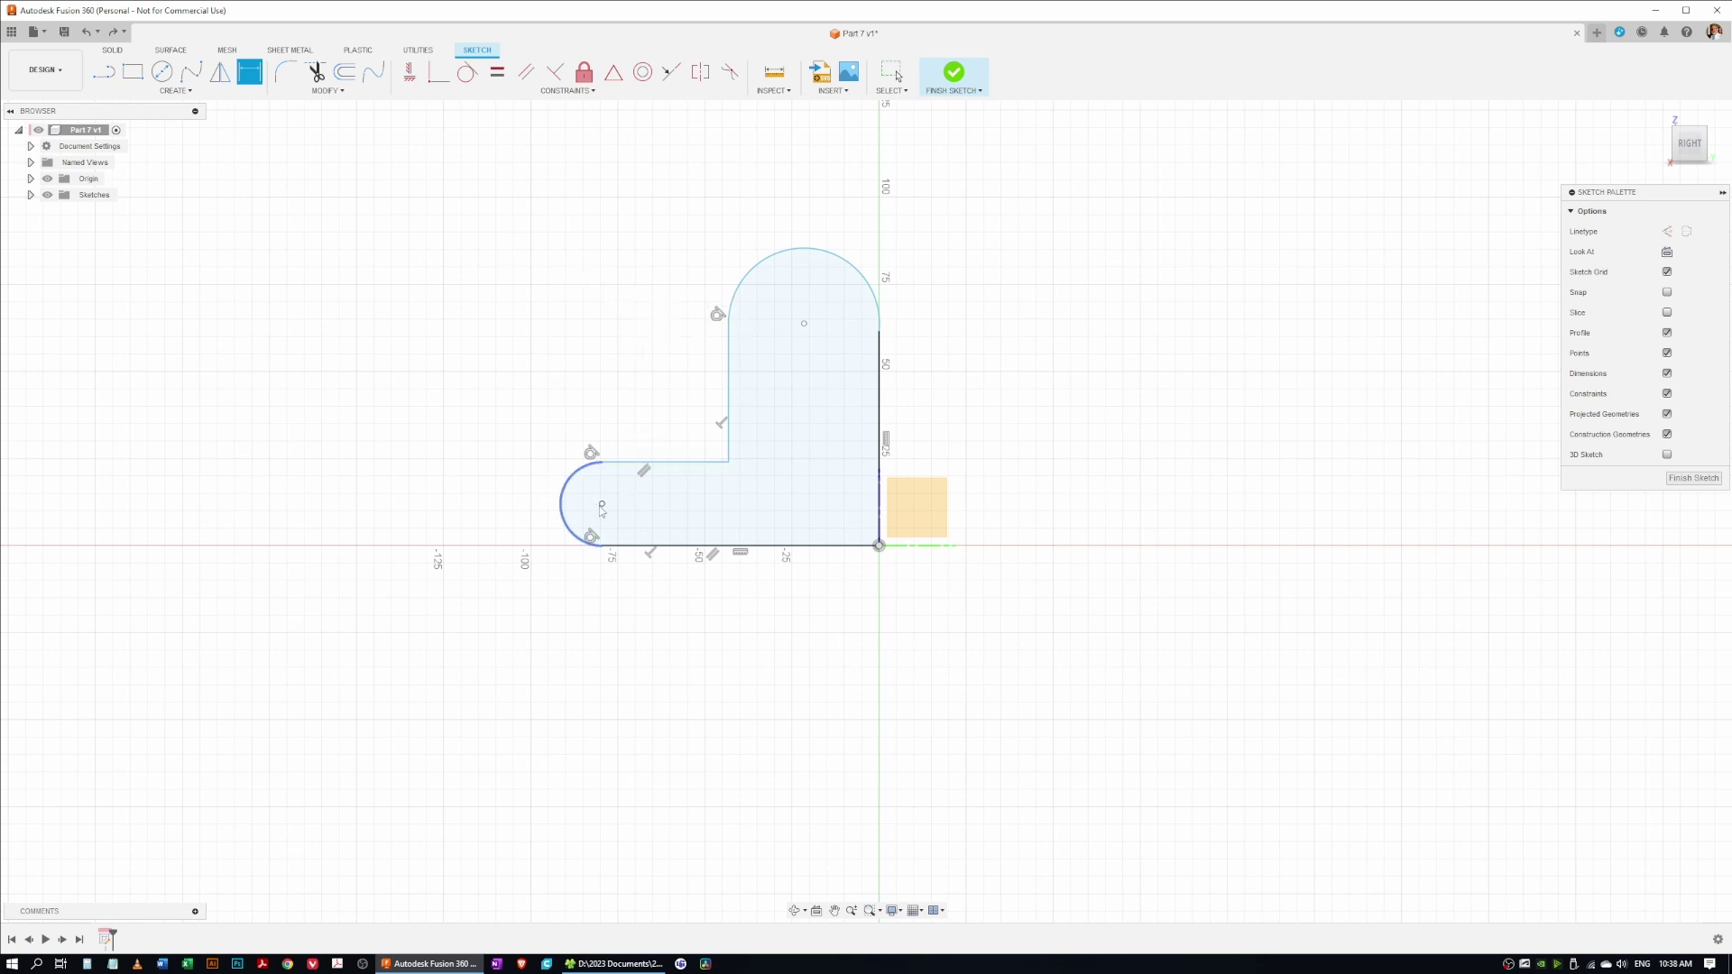
pyautogui.click(603, 505)
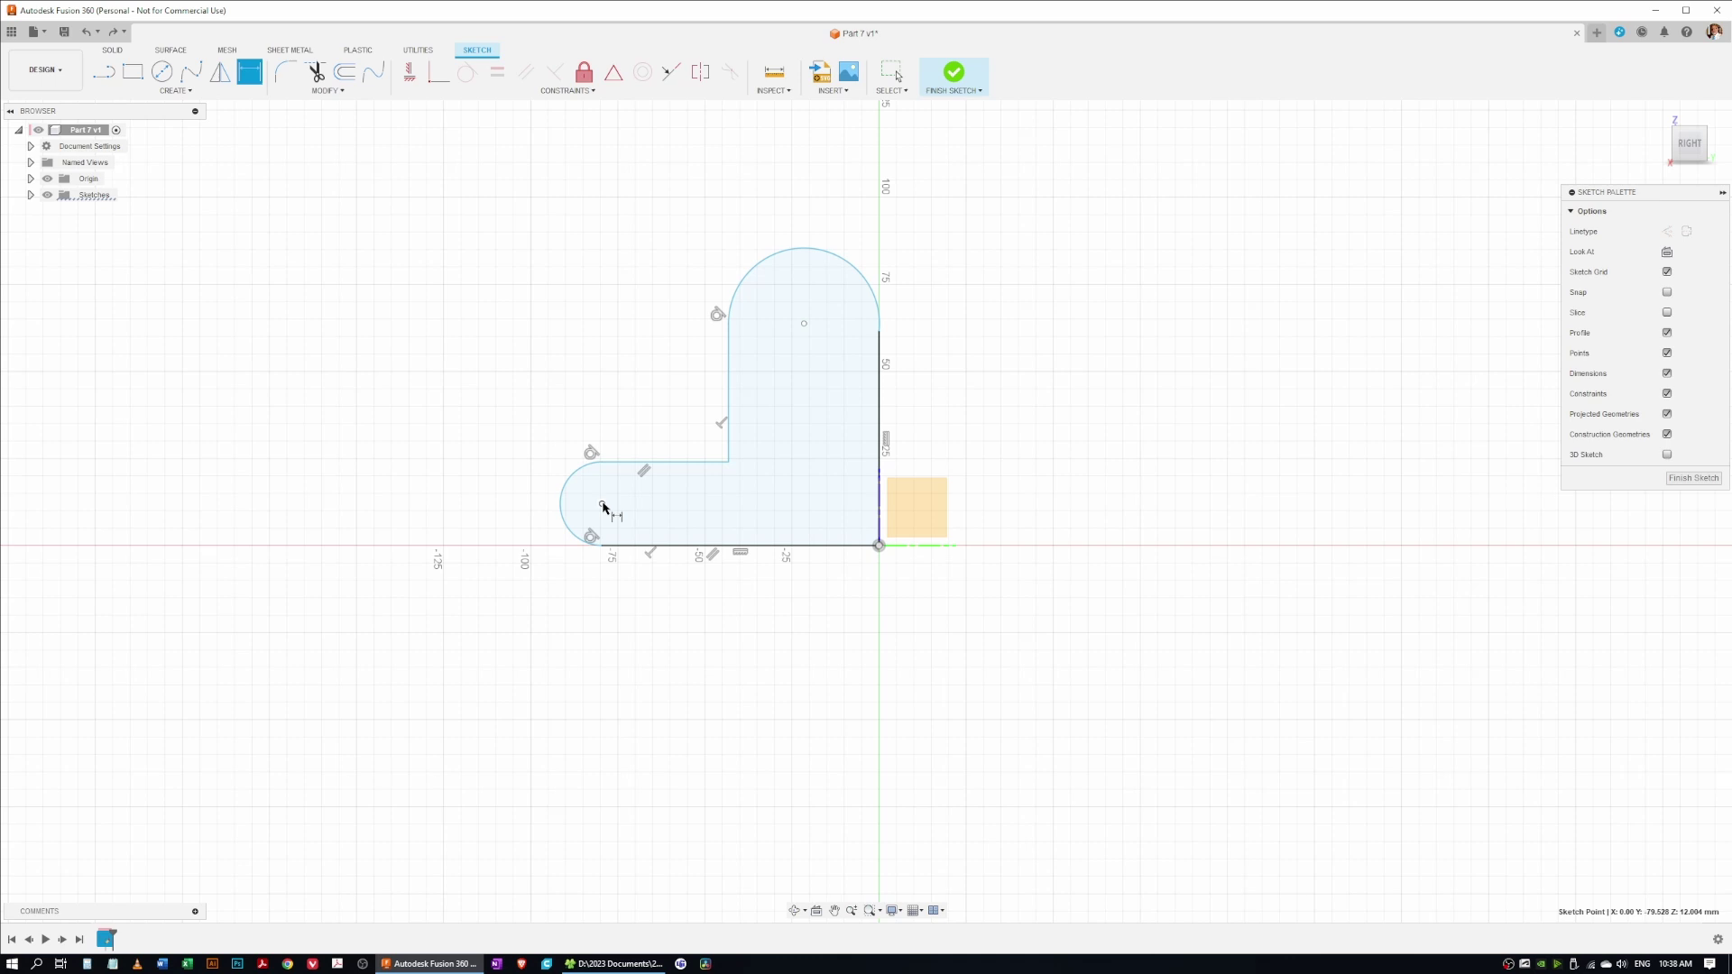
pyautogui.click(876, 515)
pyautogui.click(733, 635)
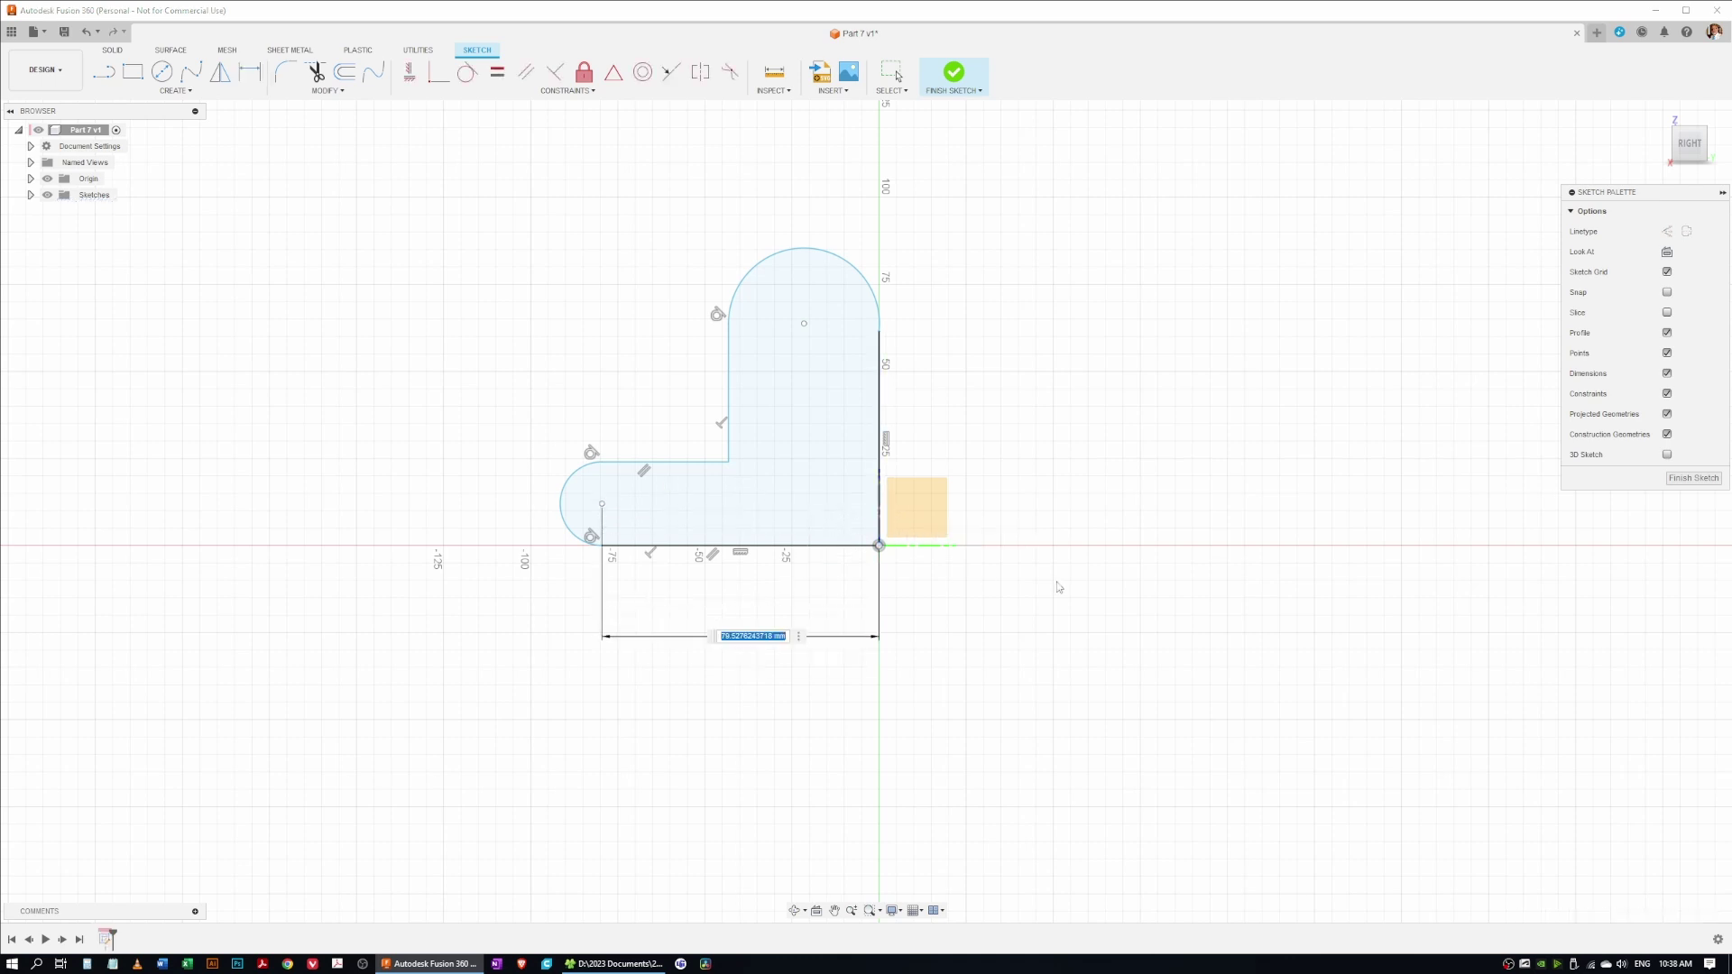
pyautogui.press('Return')
pyautogui.doubleClick(776, 637)
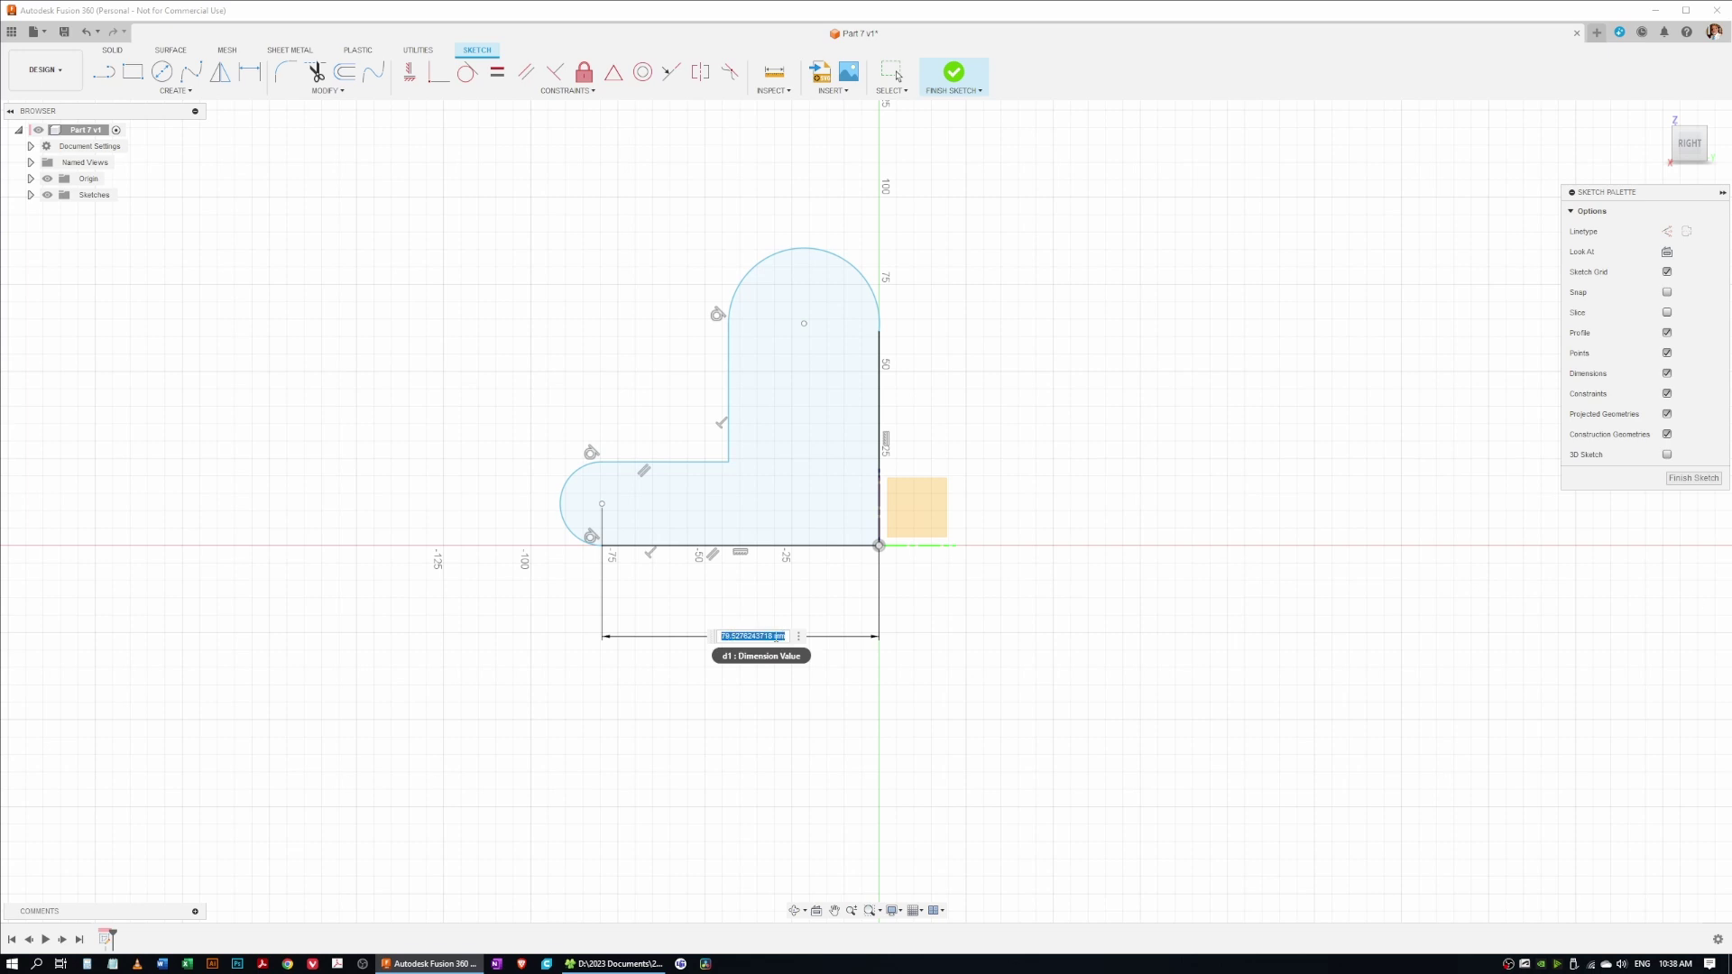
pyautogui.write('150')
pyautogui.press('Return')
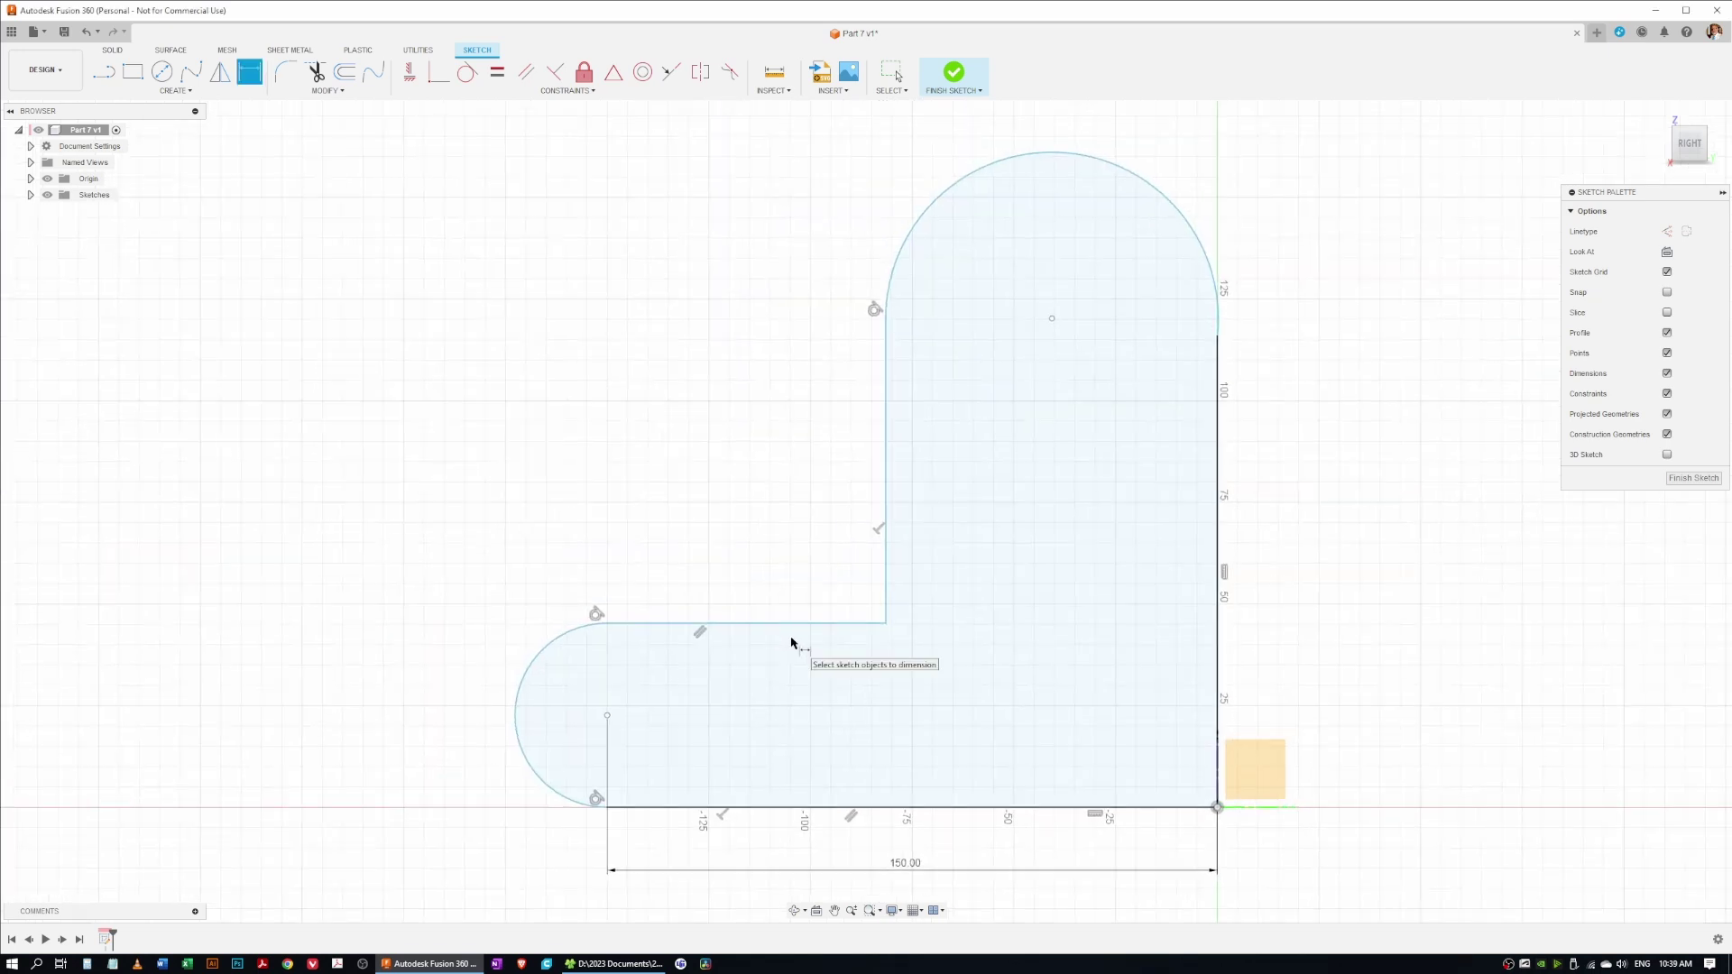
# Step: Dimension the vertical distance from the upper arc's centre to the profile's base edge as 100 mm
pyautogui.scroll(-2, 582, 624)
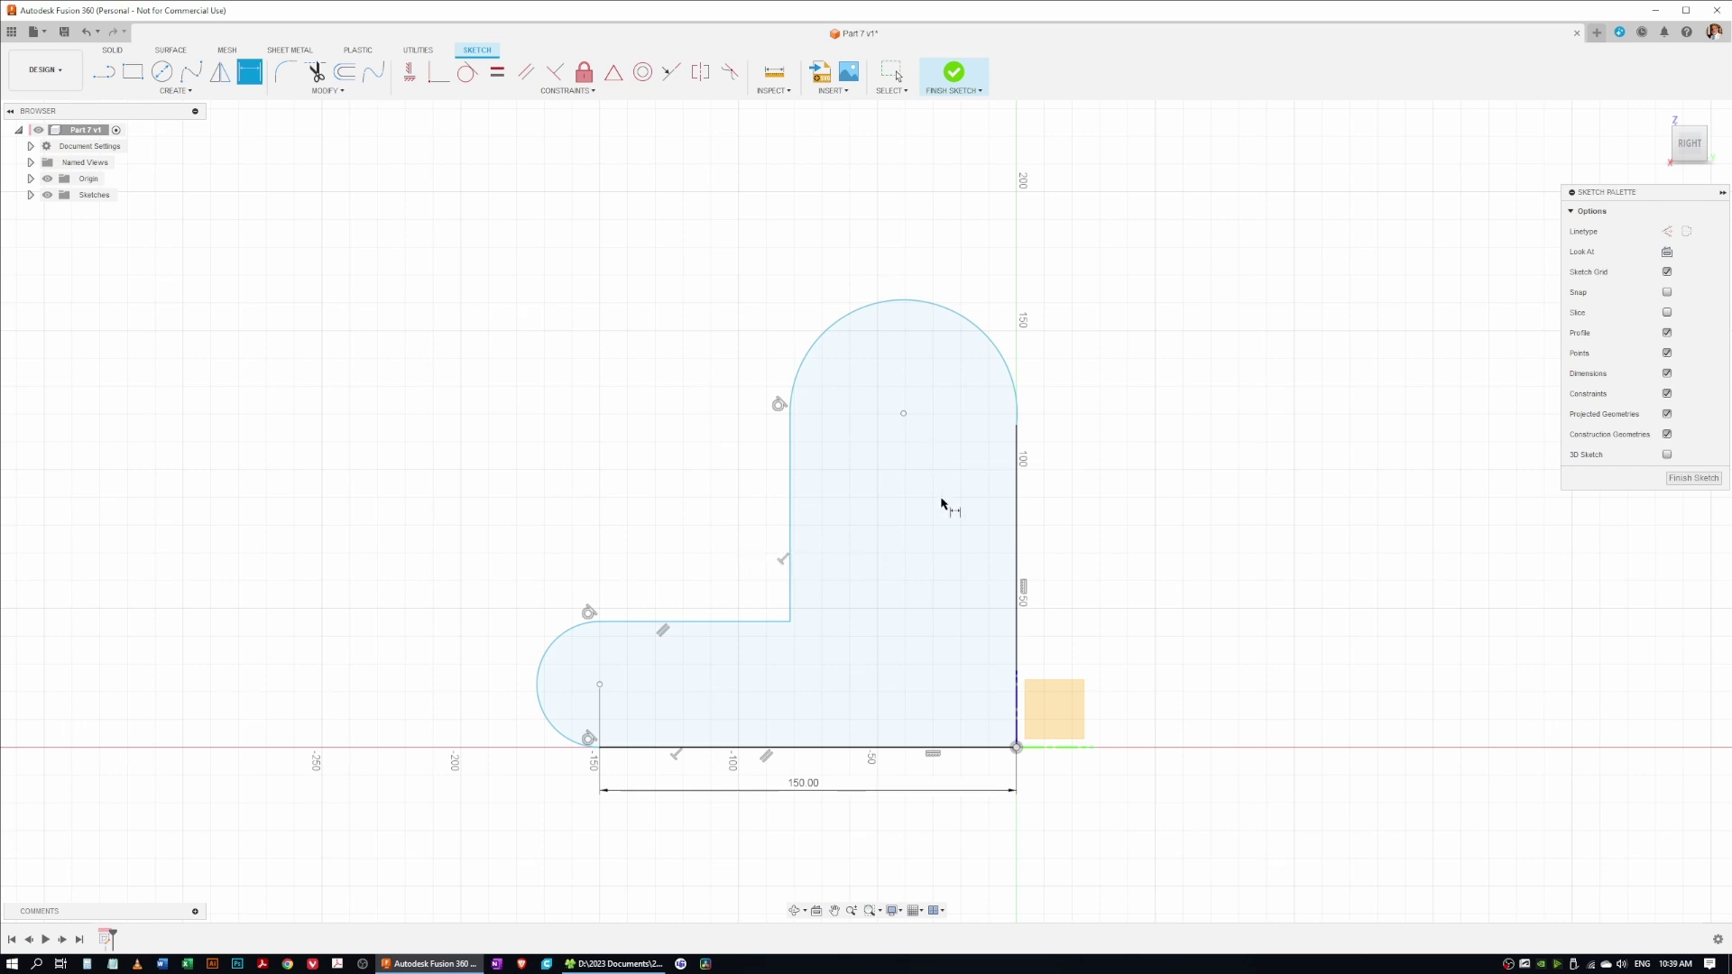
pyautogui.click(904, 414)
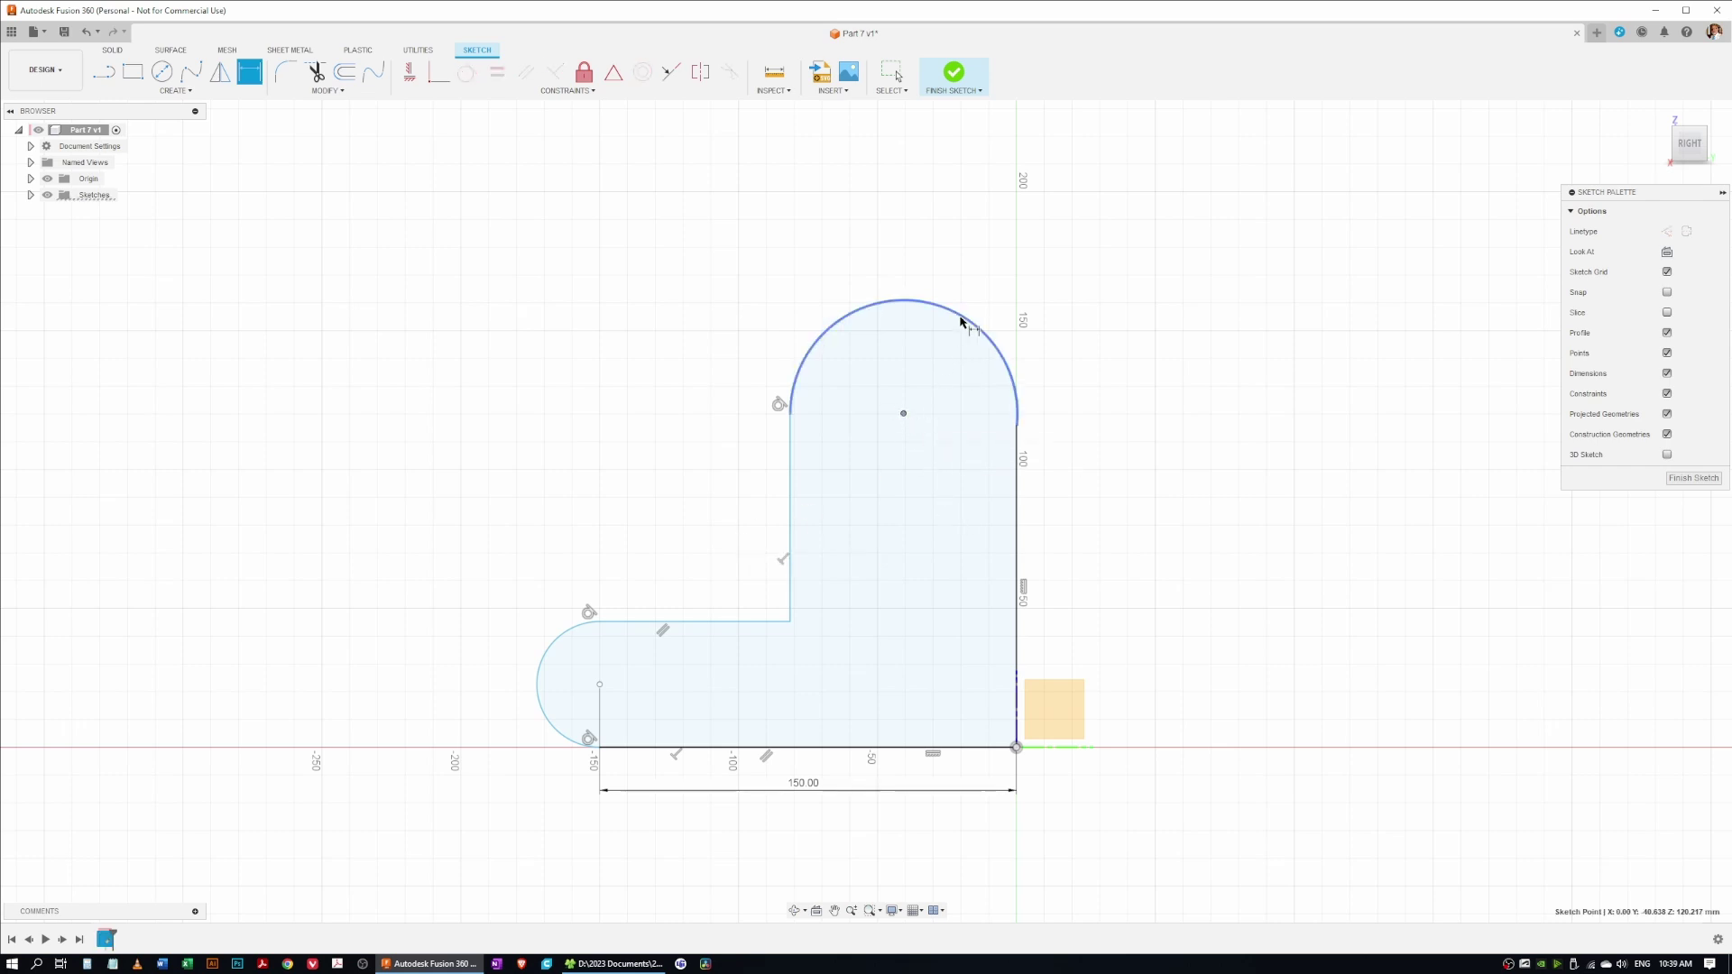
pyautogui.click(986, 747)
pyautogui.click(1231, 615)
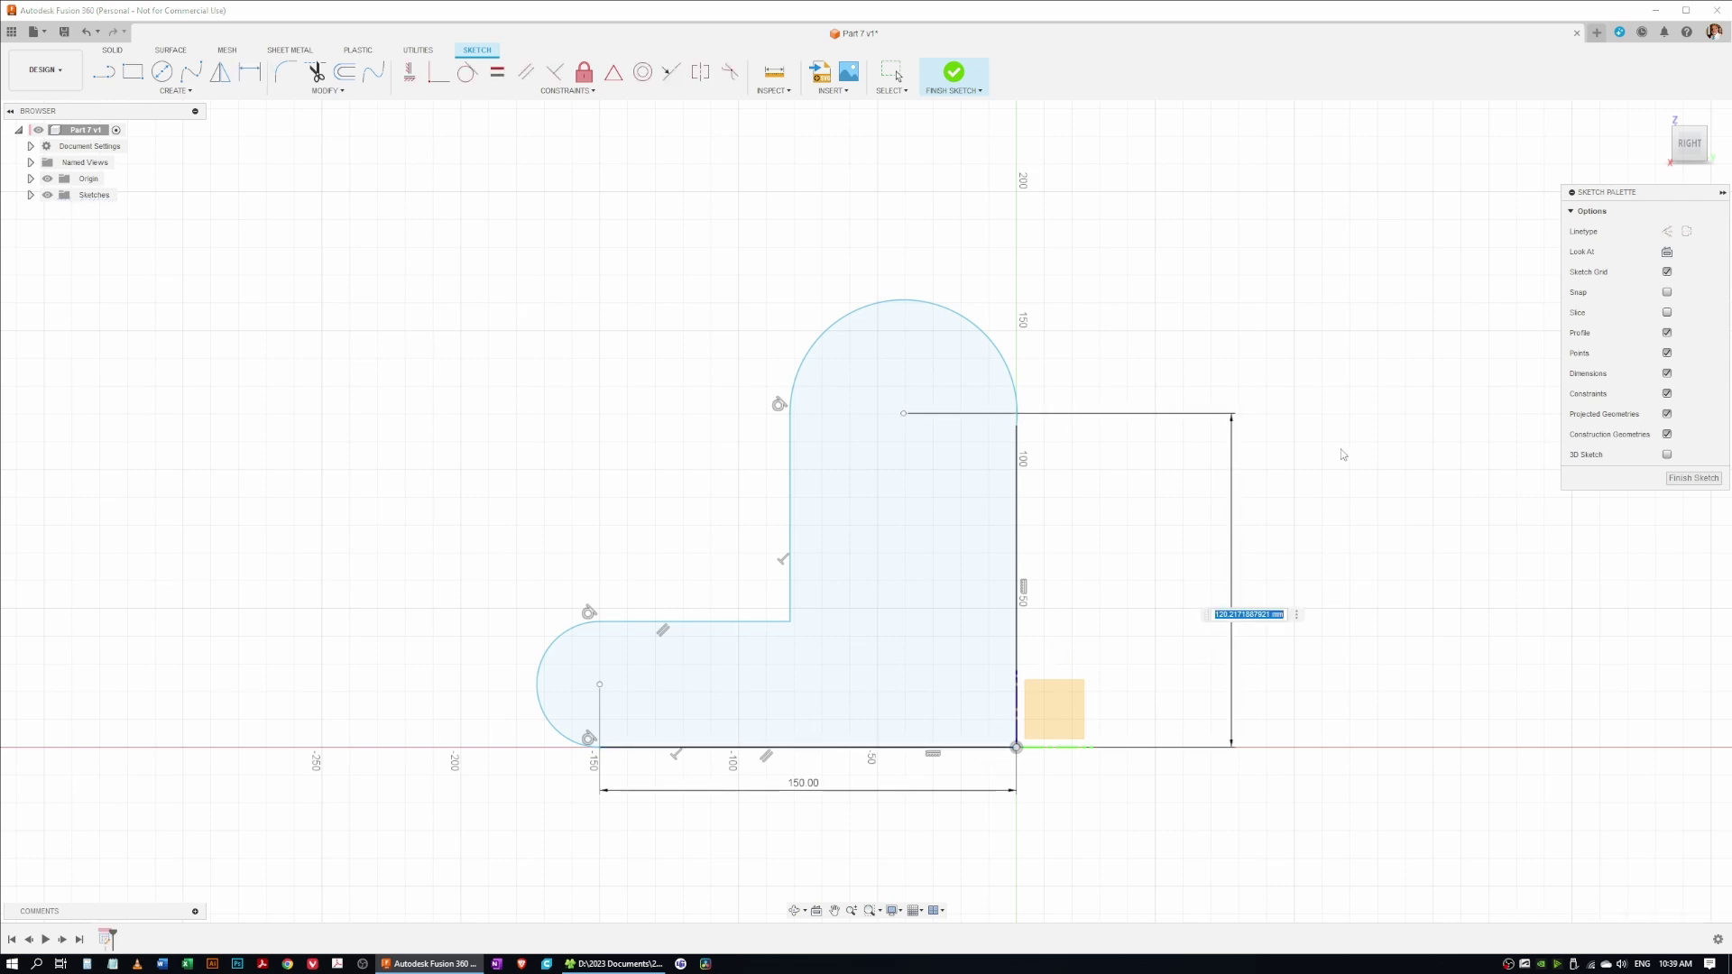
pyautogui.write('100')
pyautogui.press('Return')
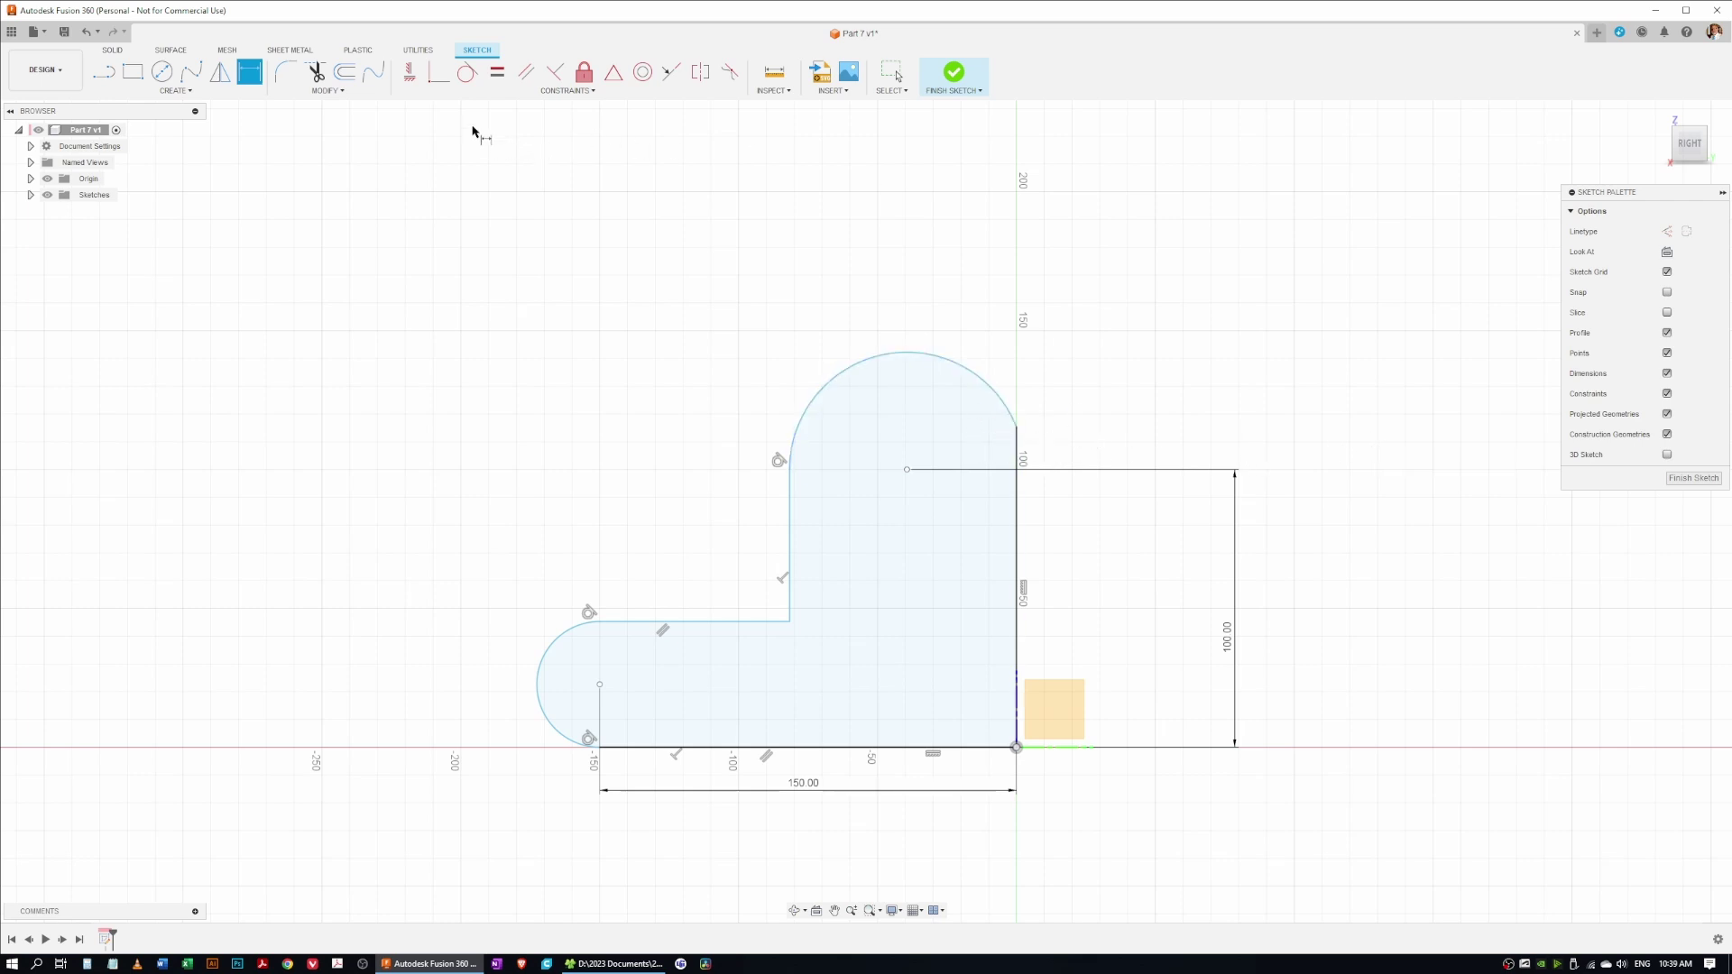
# Step: Make the upper arc tangent to the long vertical edge rising from the origin
pyautogui.click(468, 71)
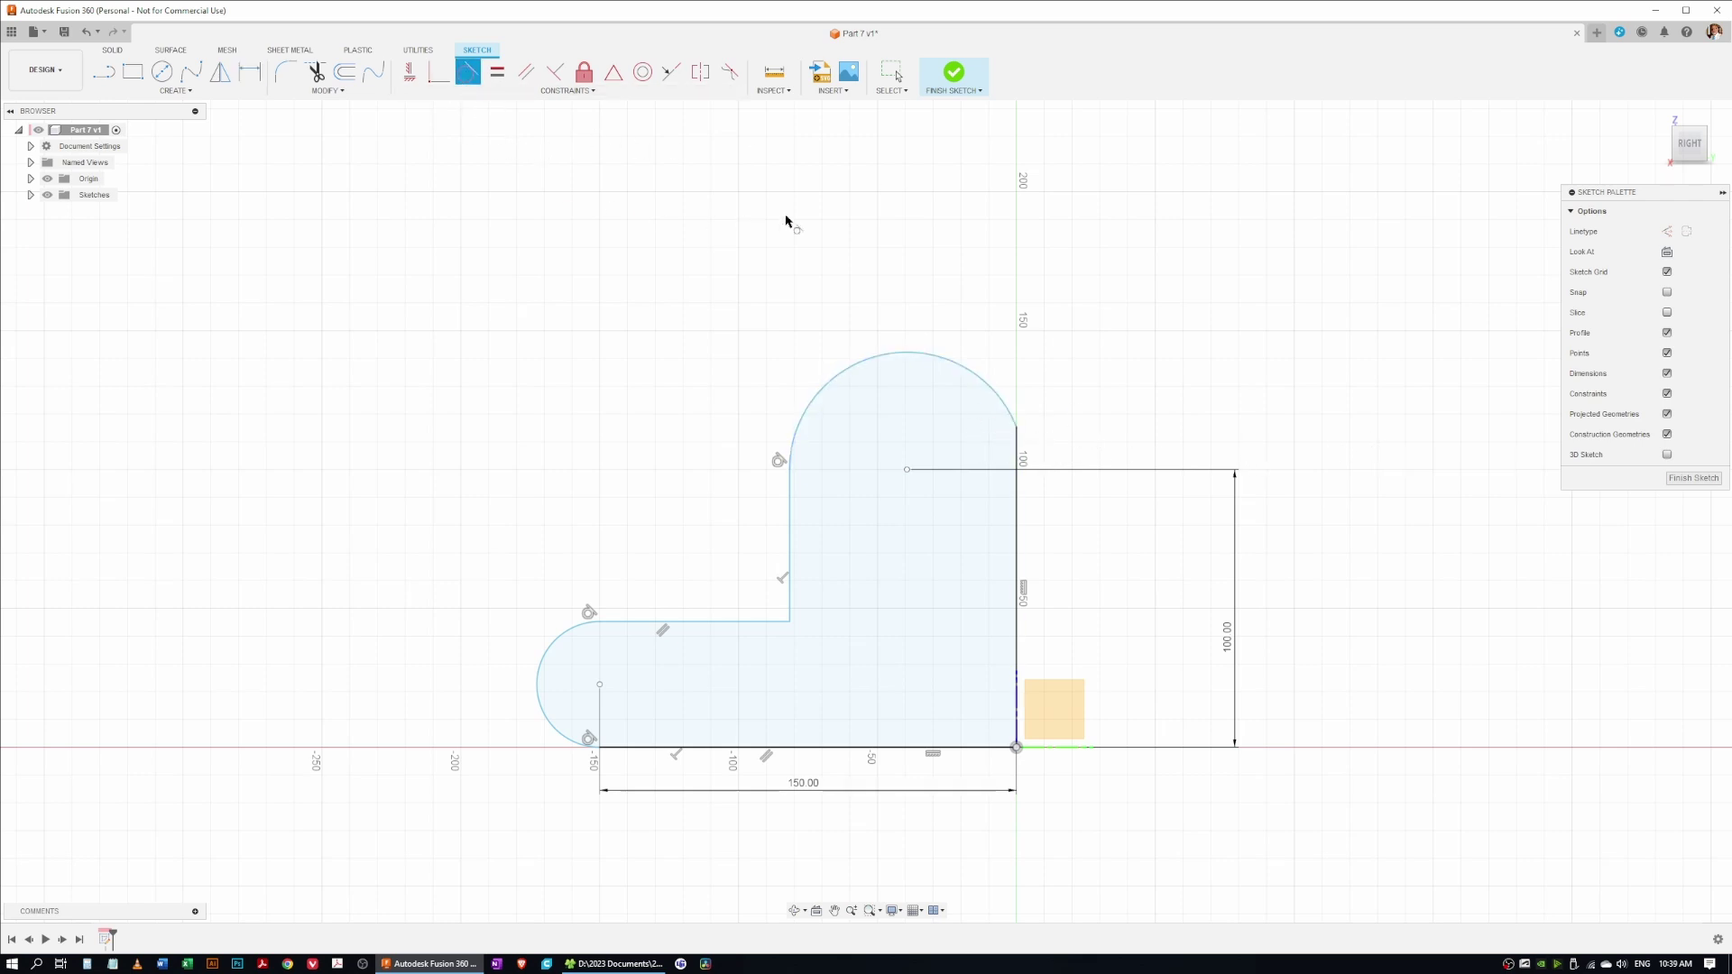
pyautogui.click(979, 377)
pyautogui.click(1018, 497)
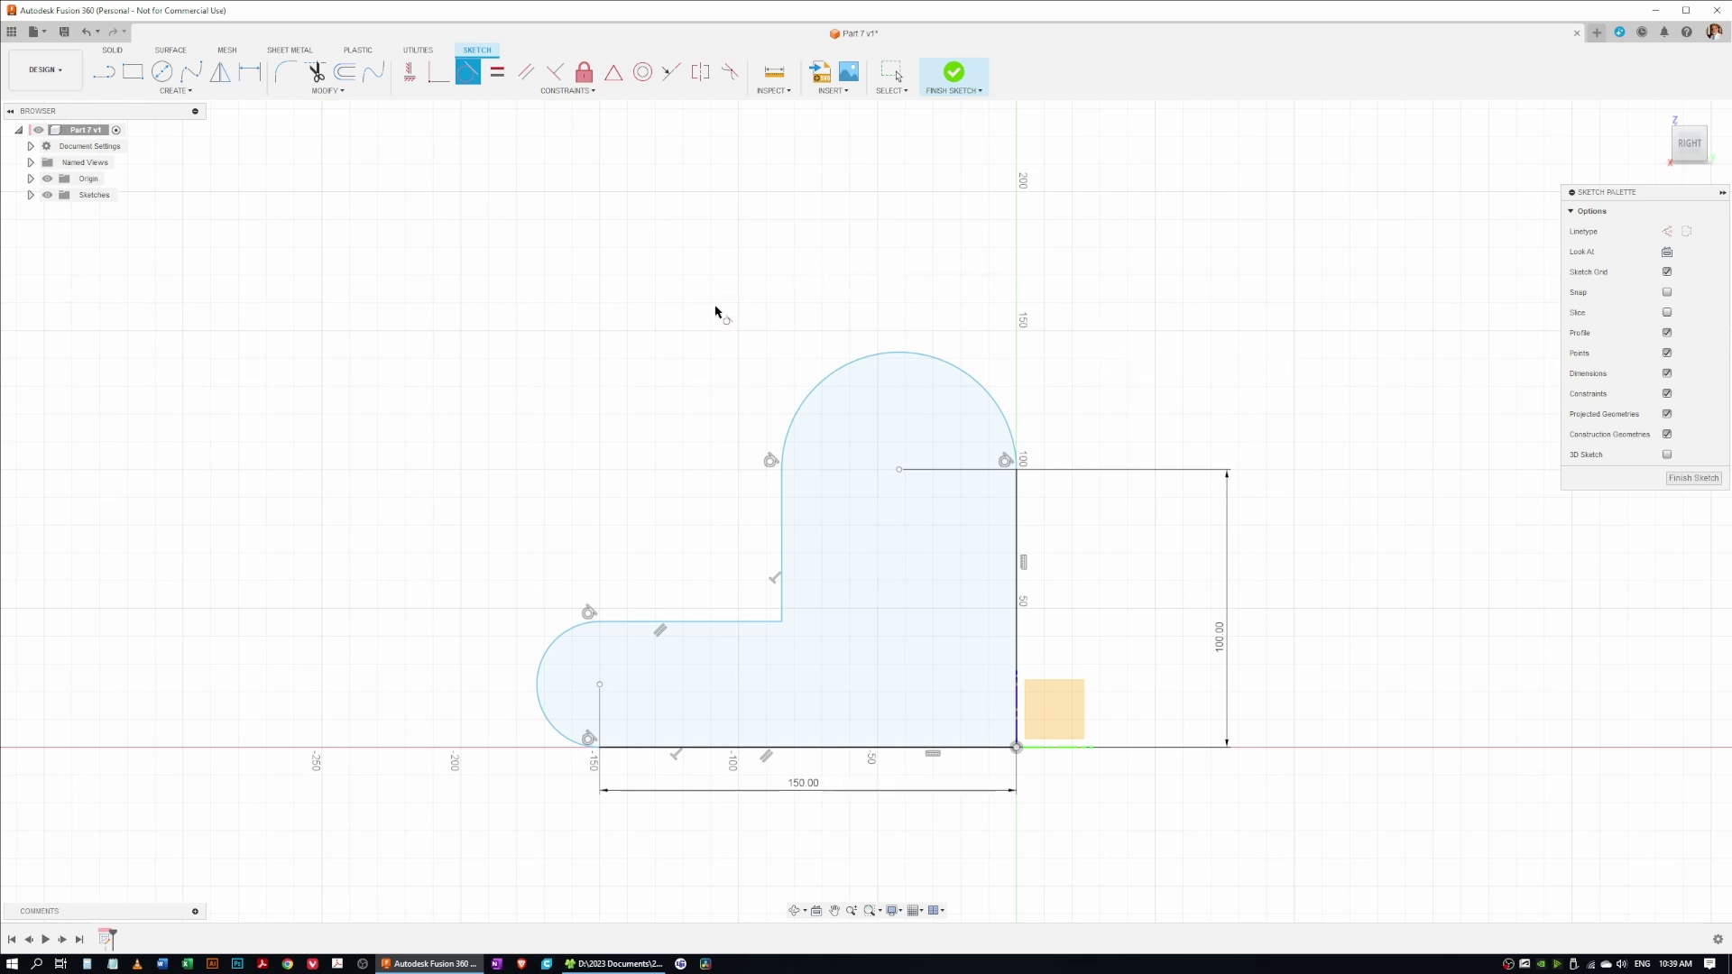
# Step: Dimension the upper arc with a radius of 25 mm
pyautogui.press('d')
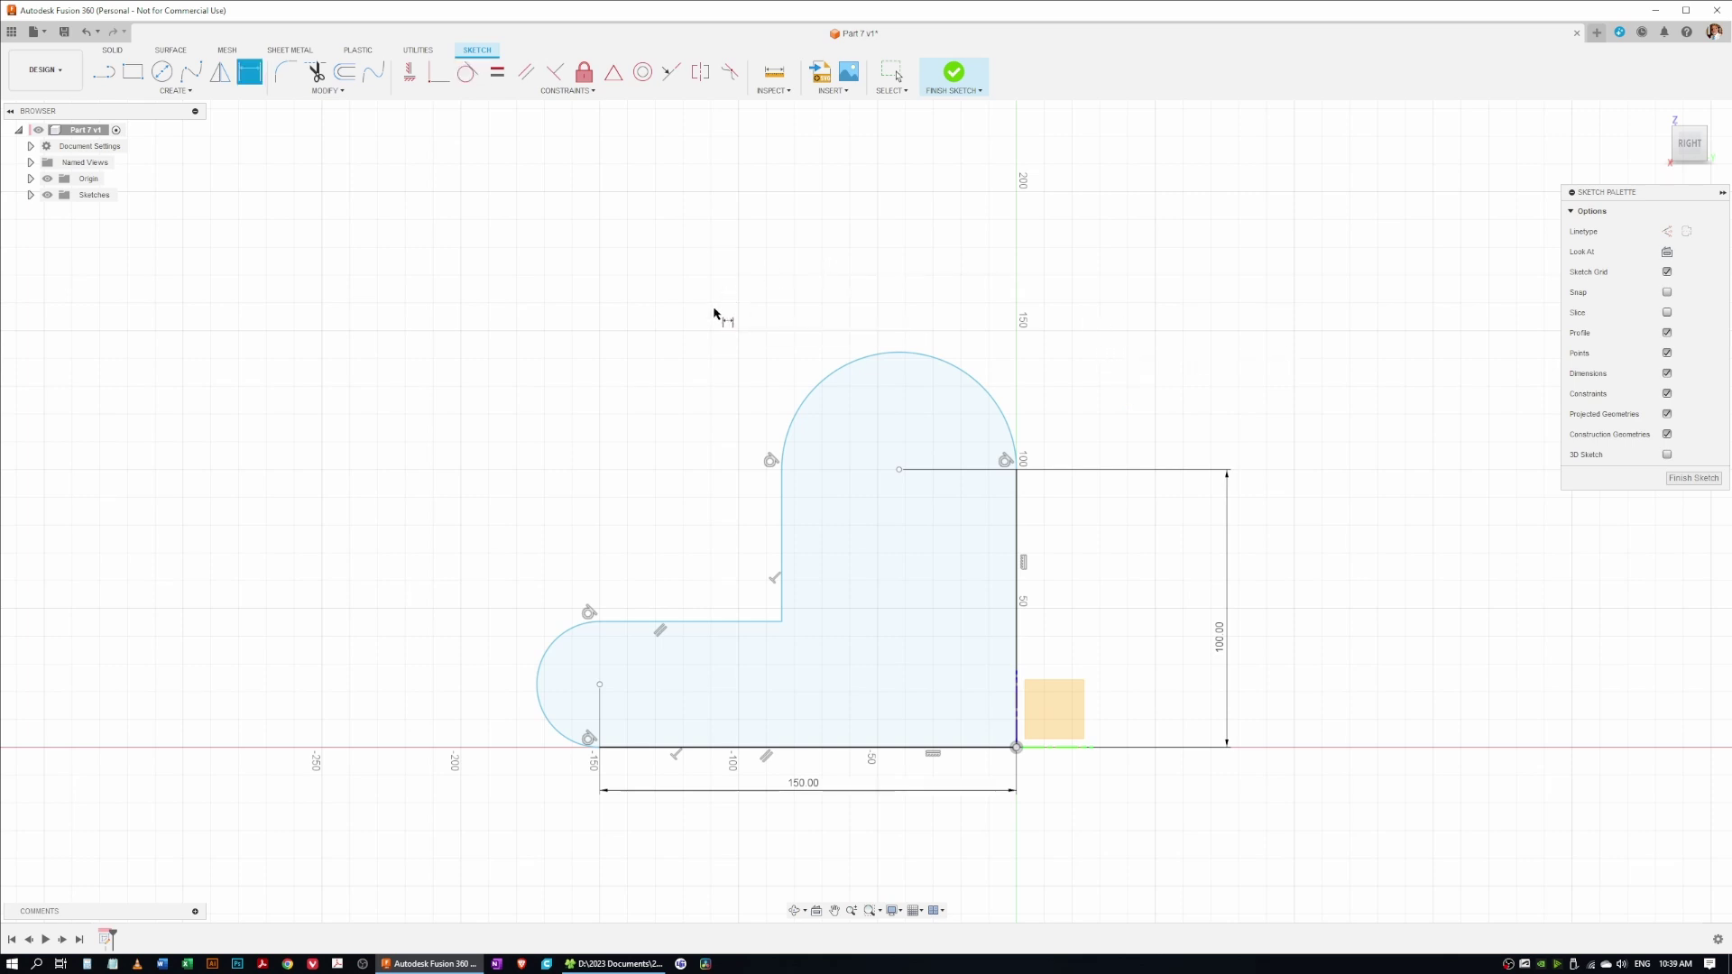
pyautogui.click(987, 387)
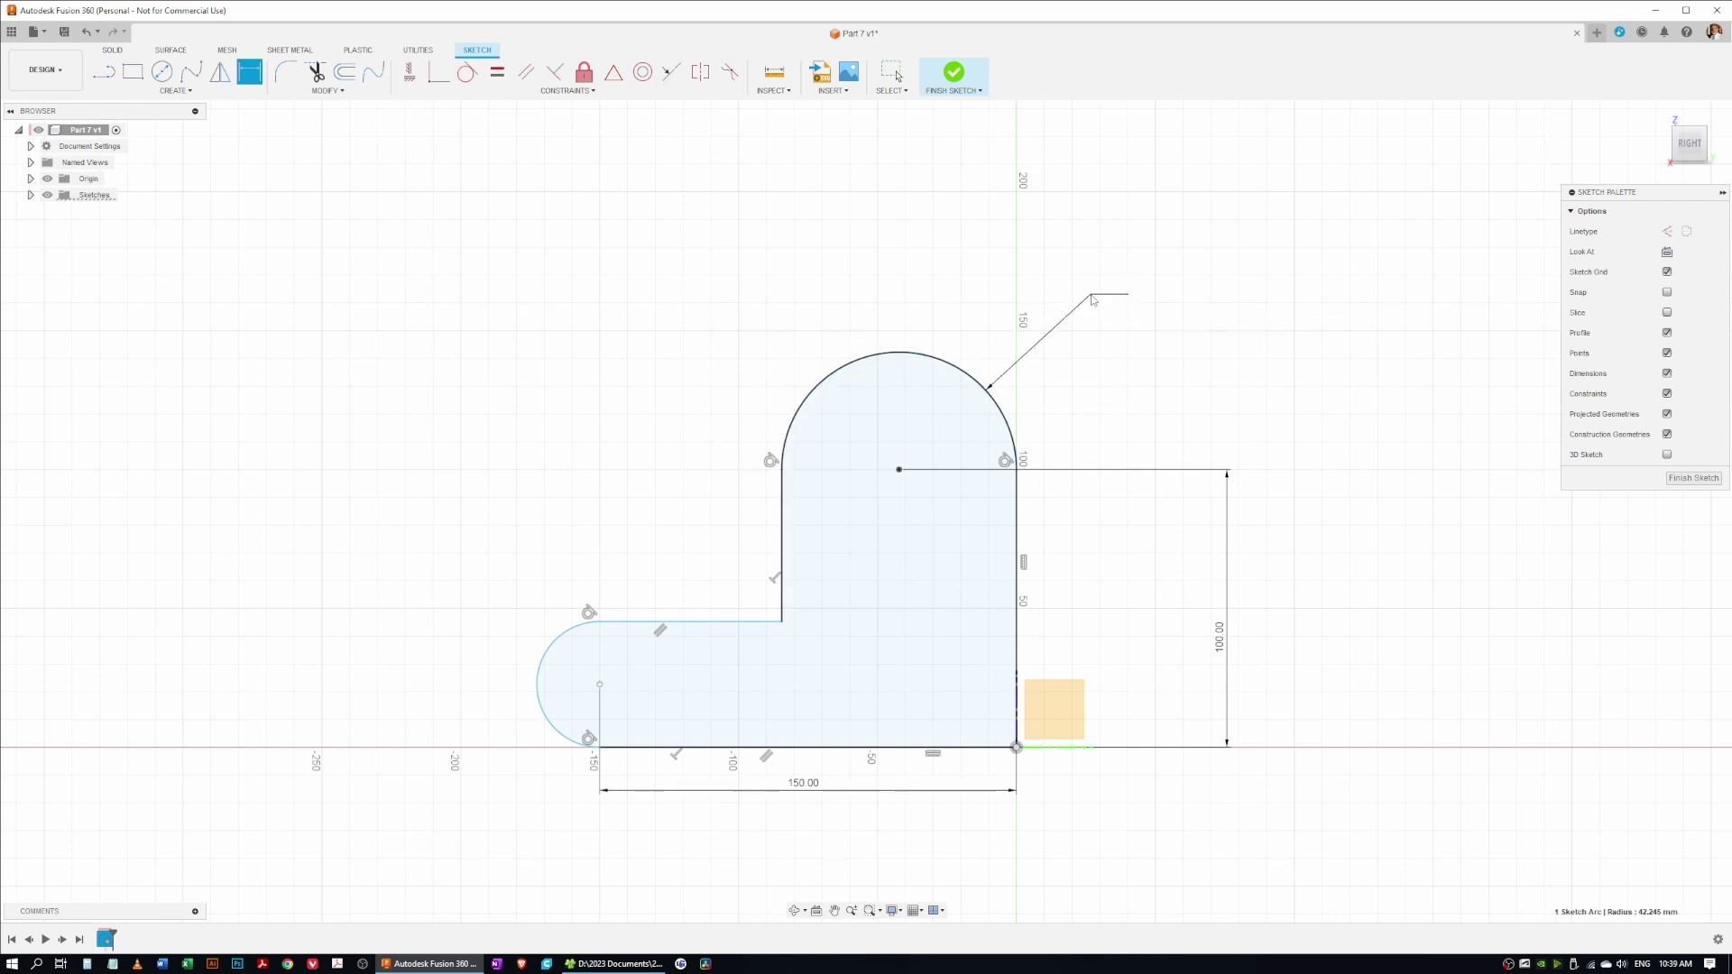
pyautogui.click(1089, 299)
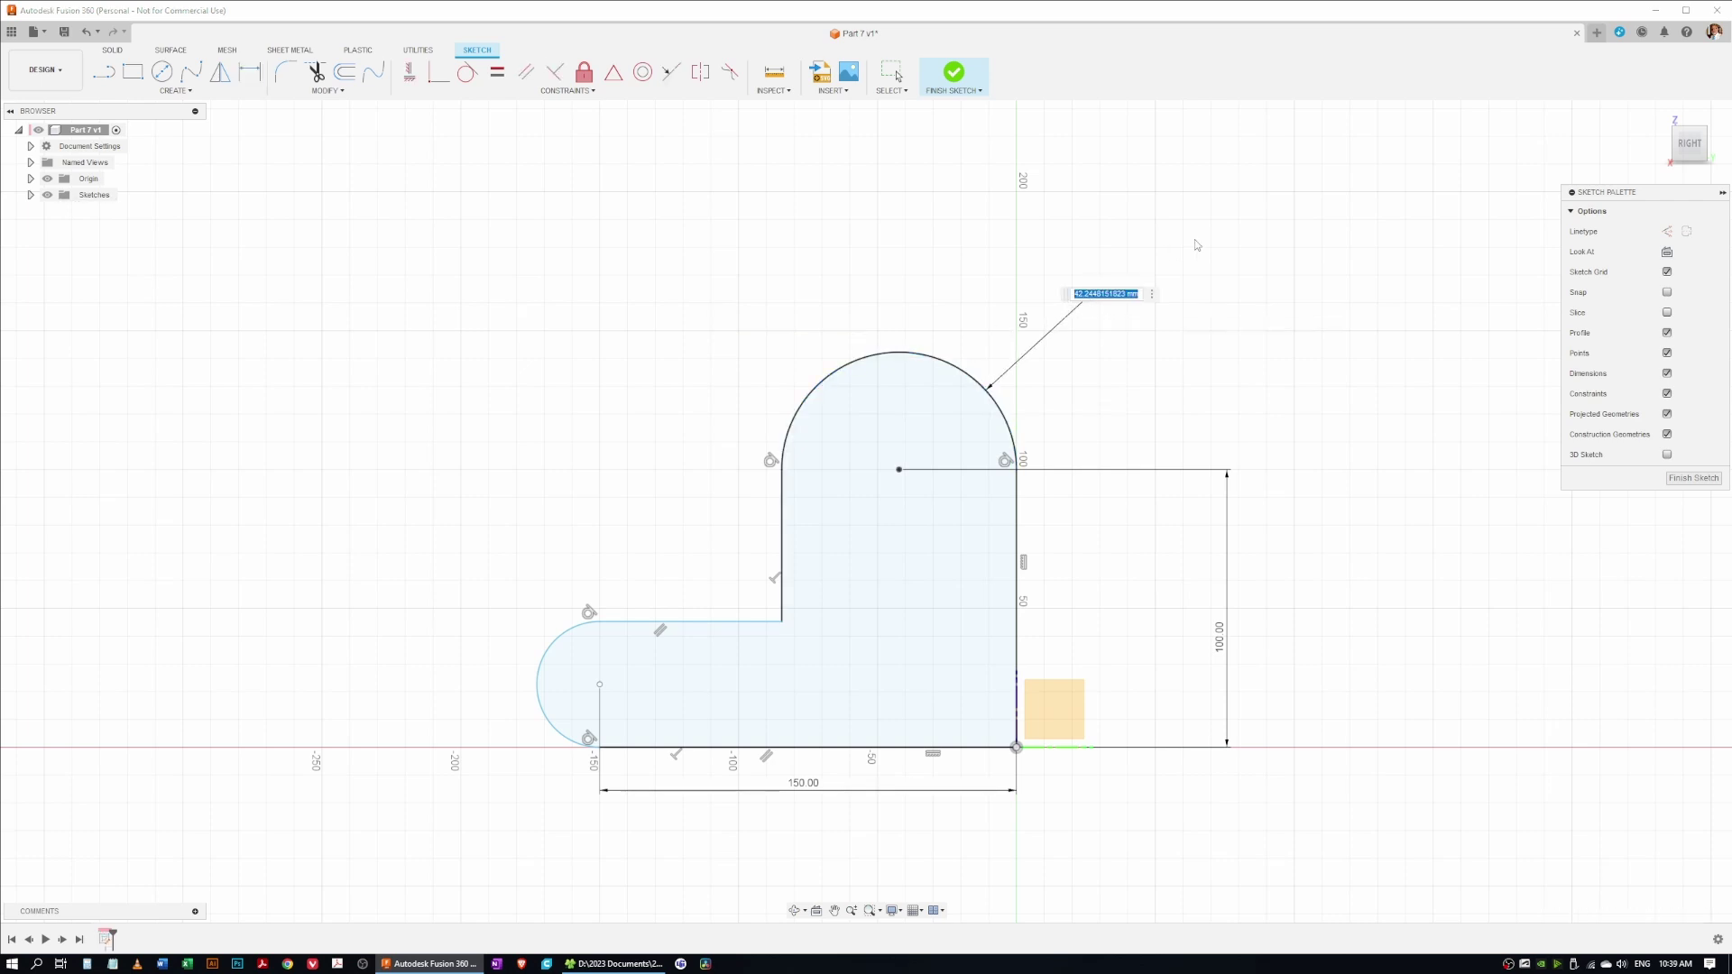
pyautogui.write('25')
pyautogui.press('Return')
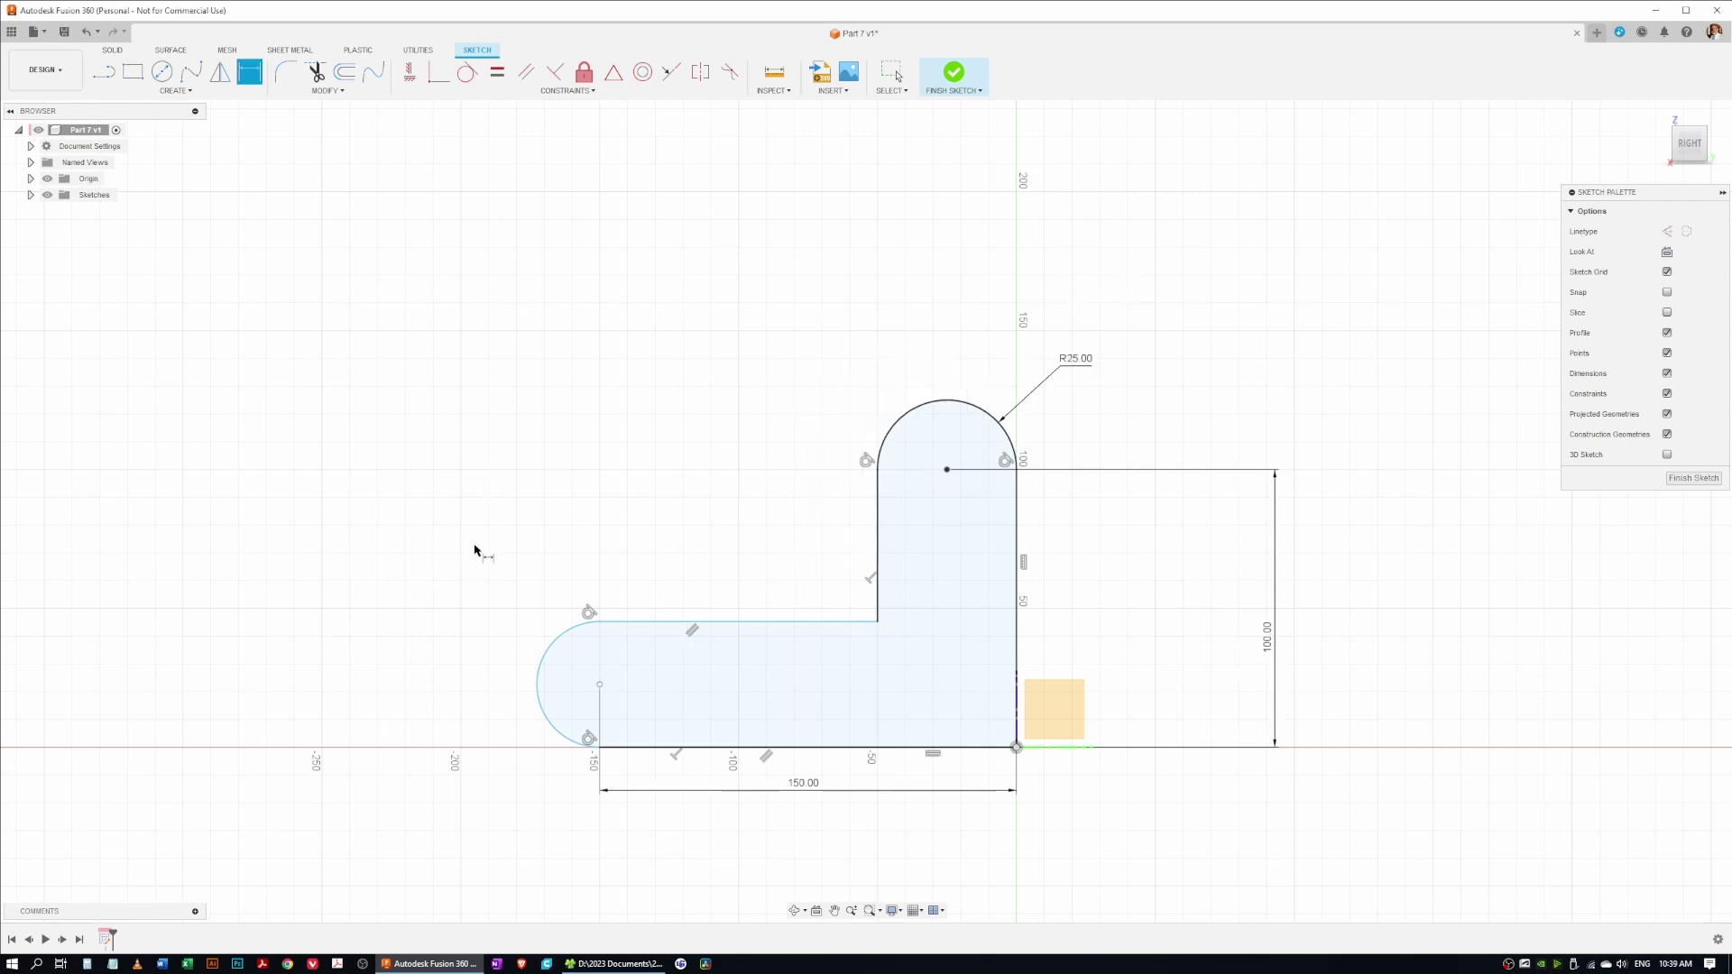
# Step: Dimension the arc at the end of the horizontal leg with a radius of 20 mm
pyautogui.click(541, 644)
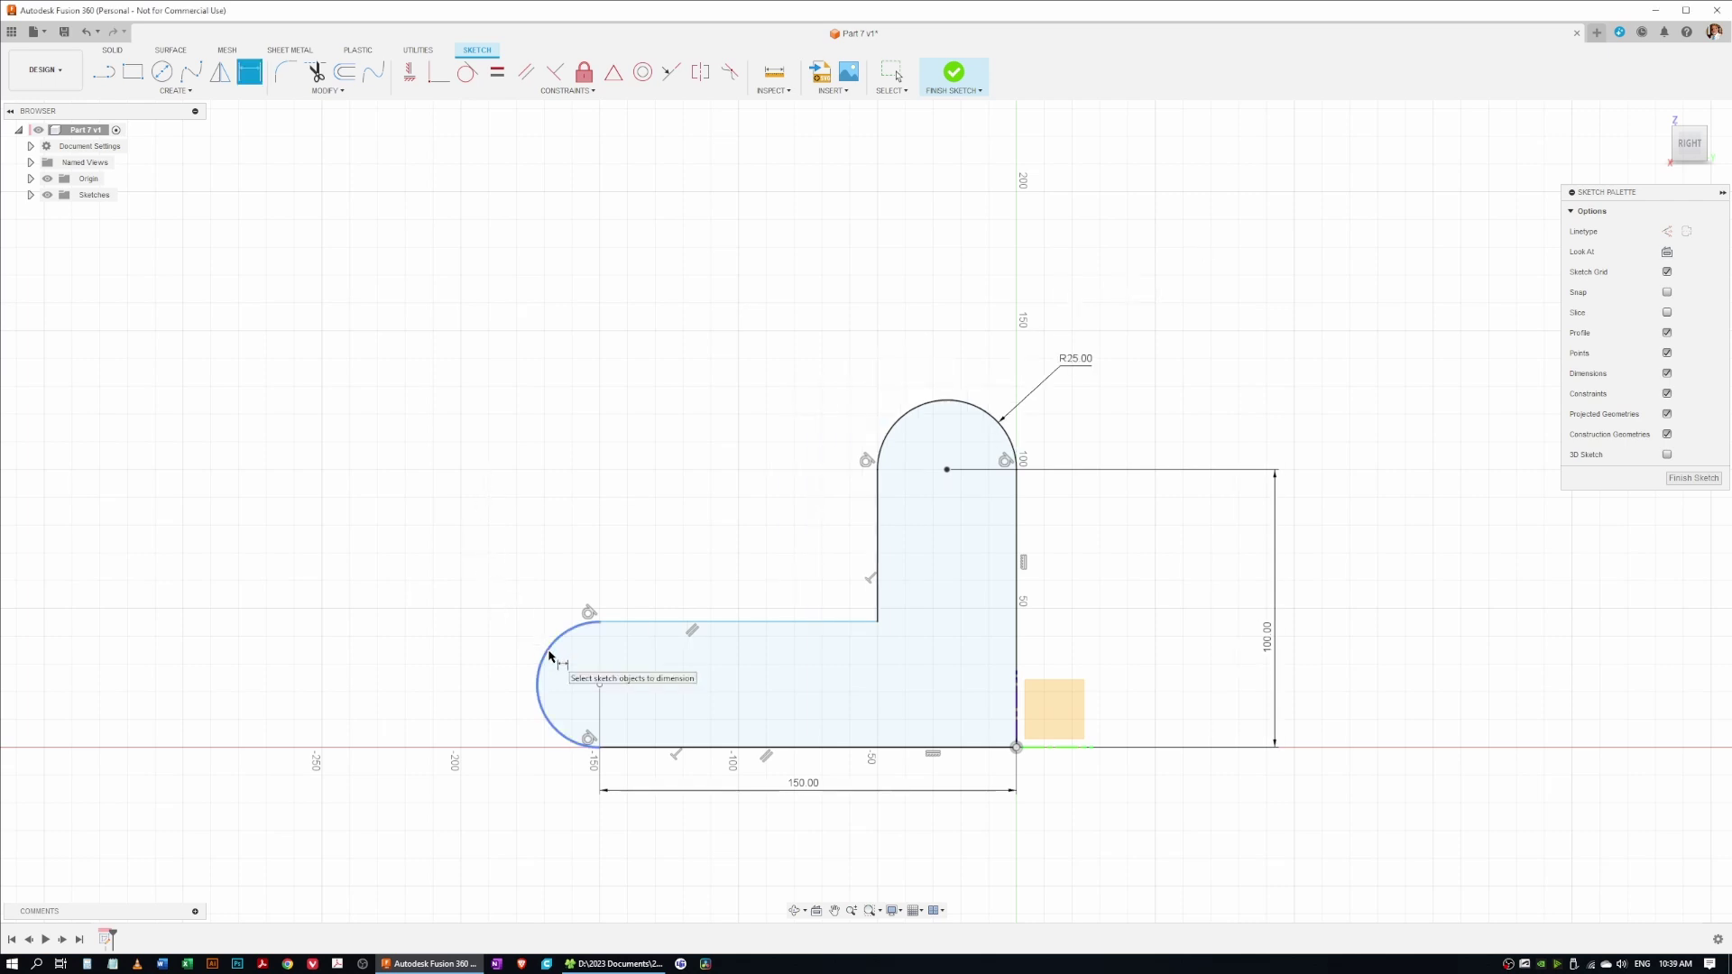
pyautogui.click(397, 552)
pyautogui.write('20')
pyautogui.press('Return')
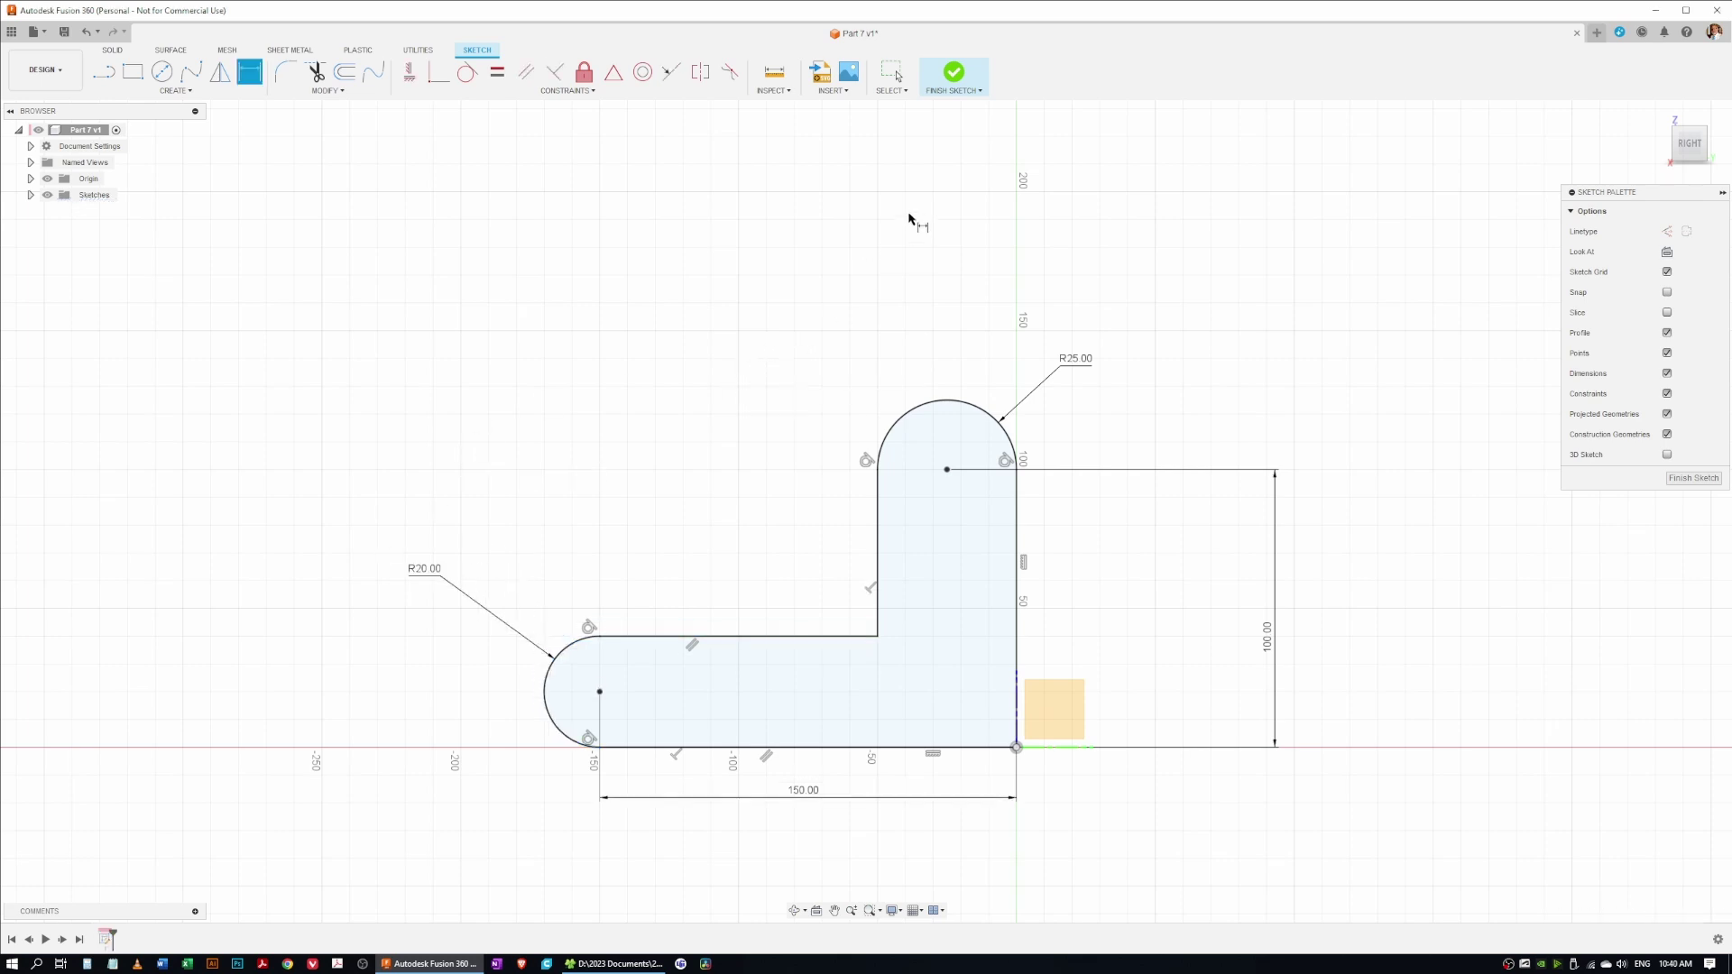
pyautogui.rightClick(654, 360)
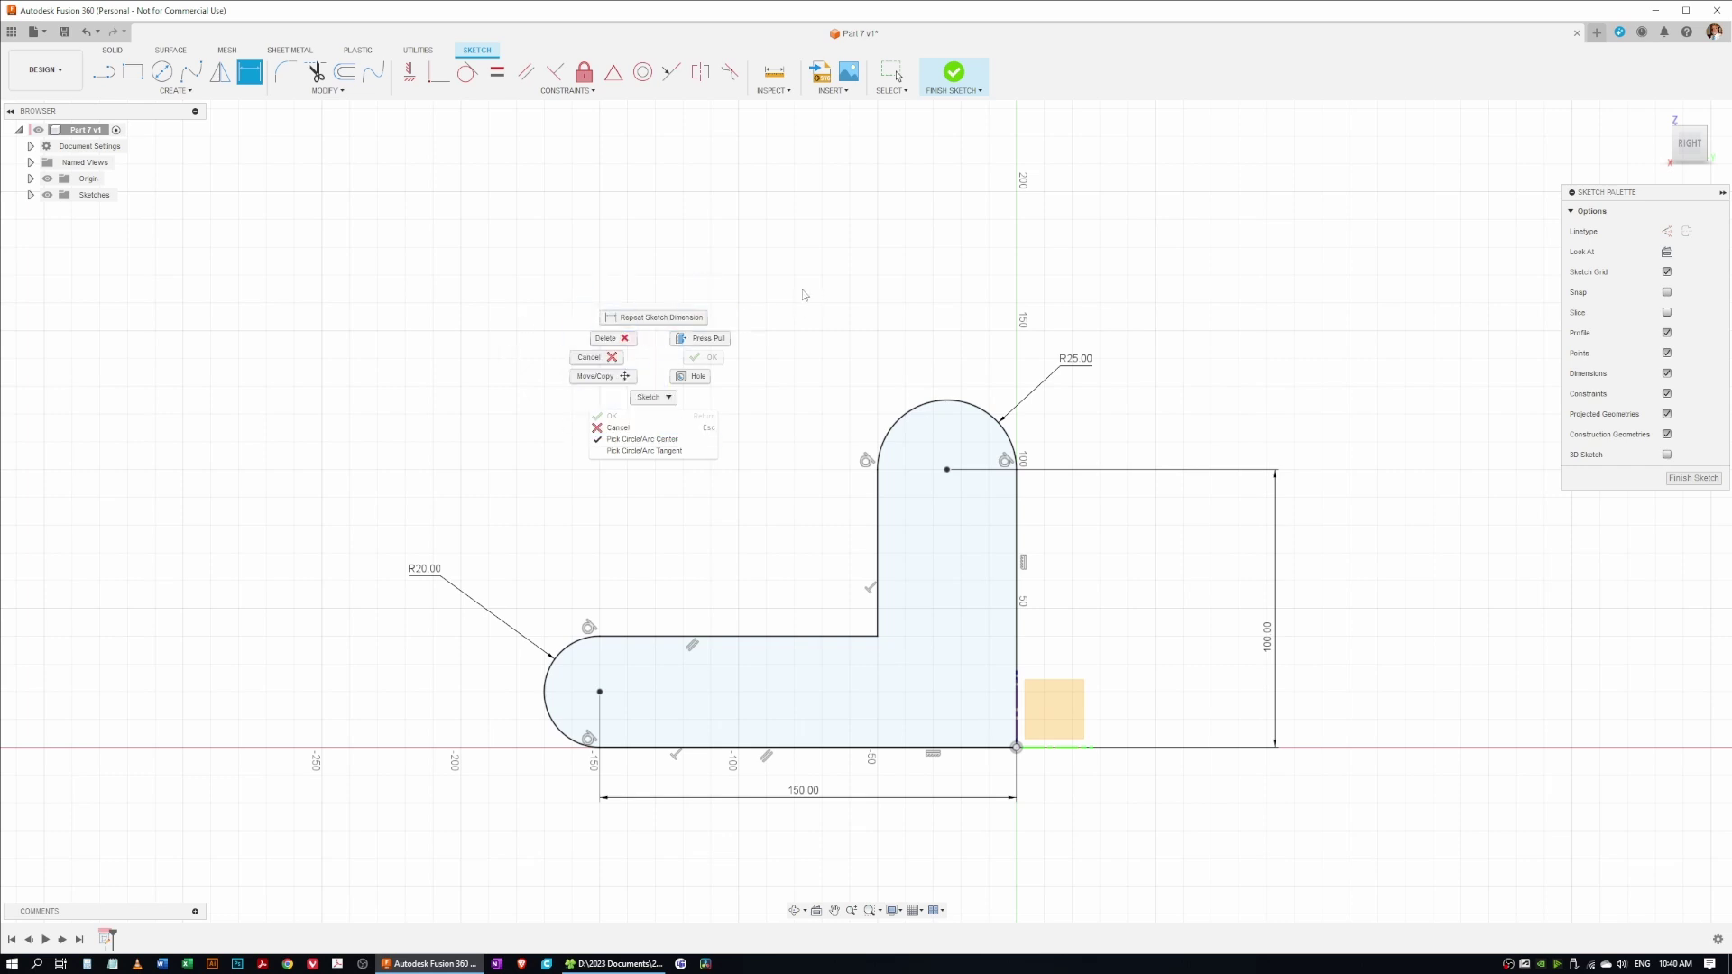
pyautogui.click(700, 342)
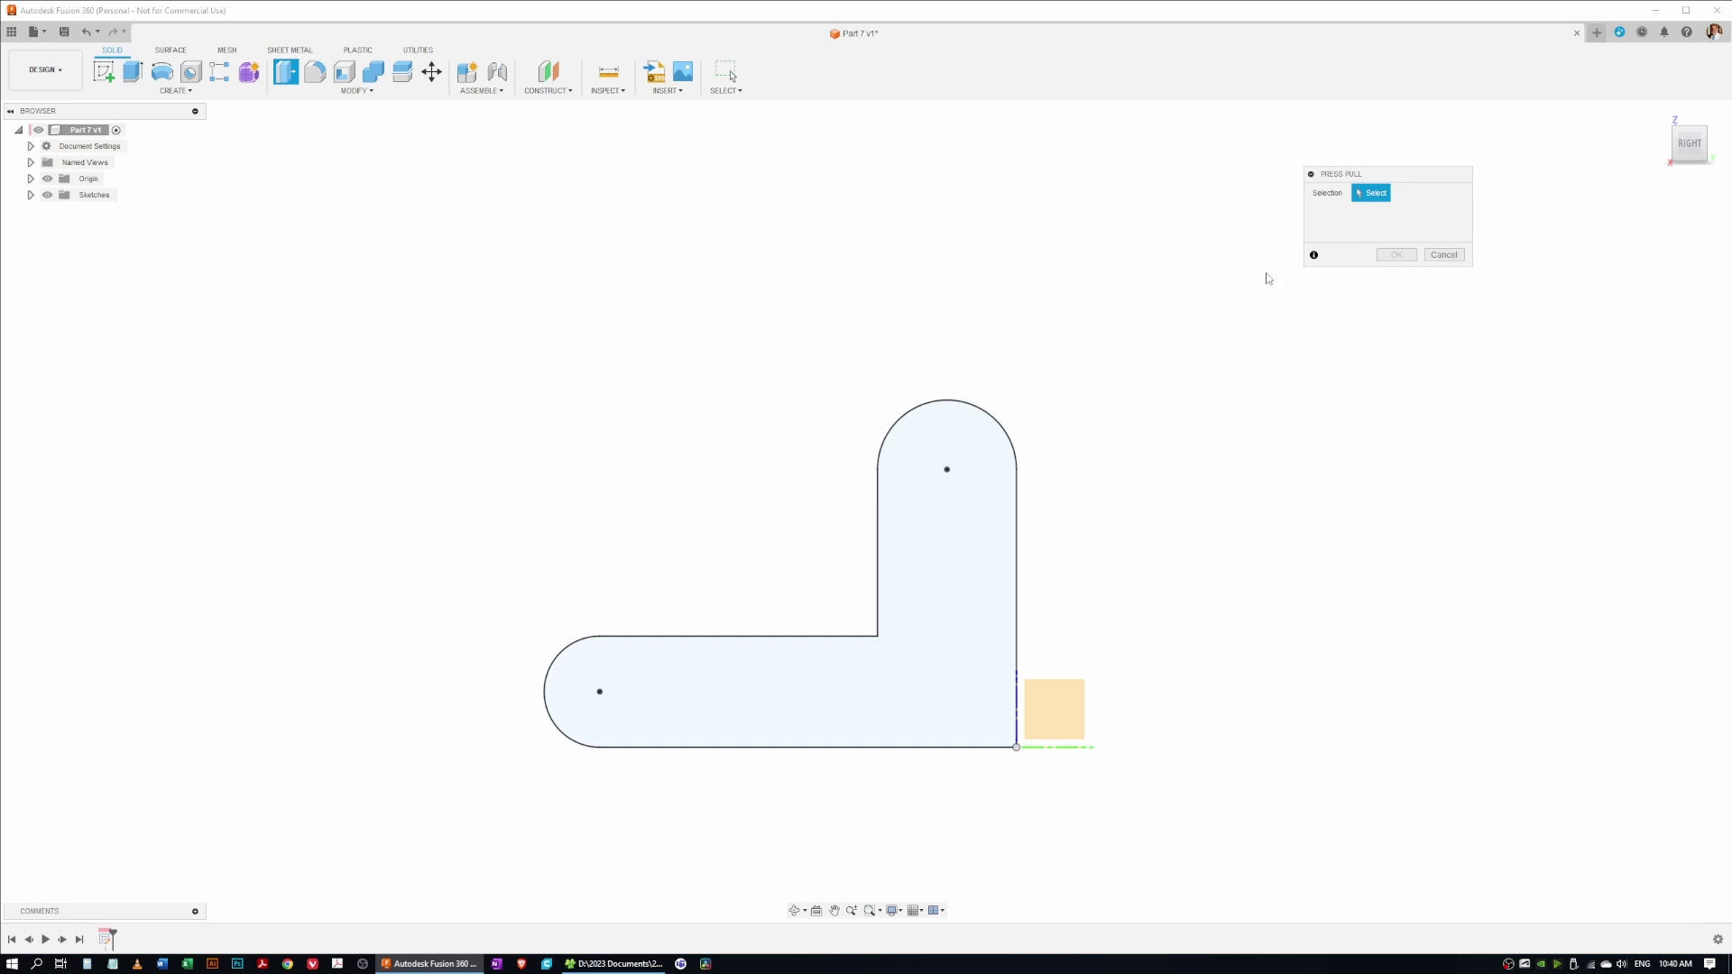
pyautogui.click(1441, 256)
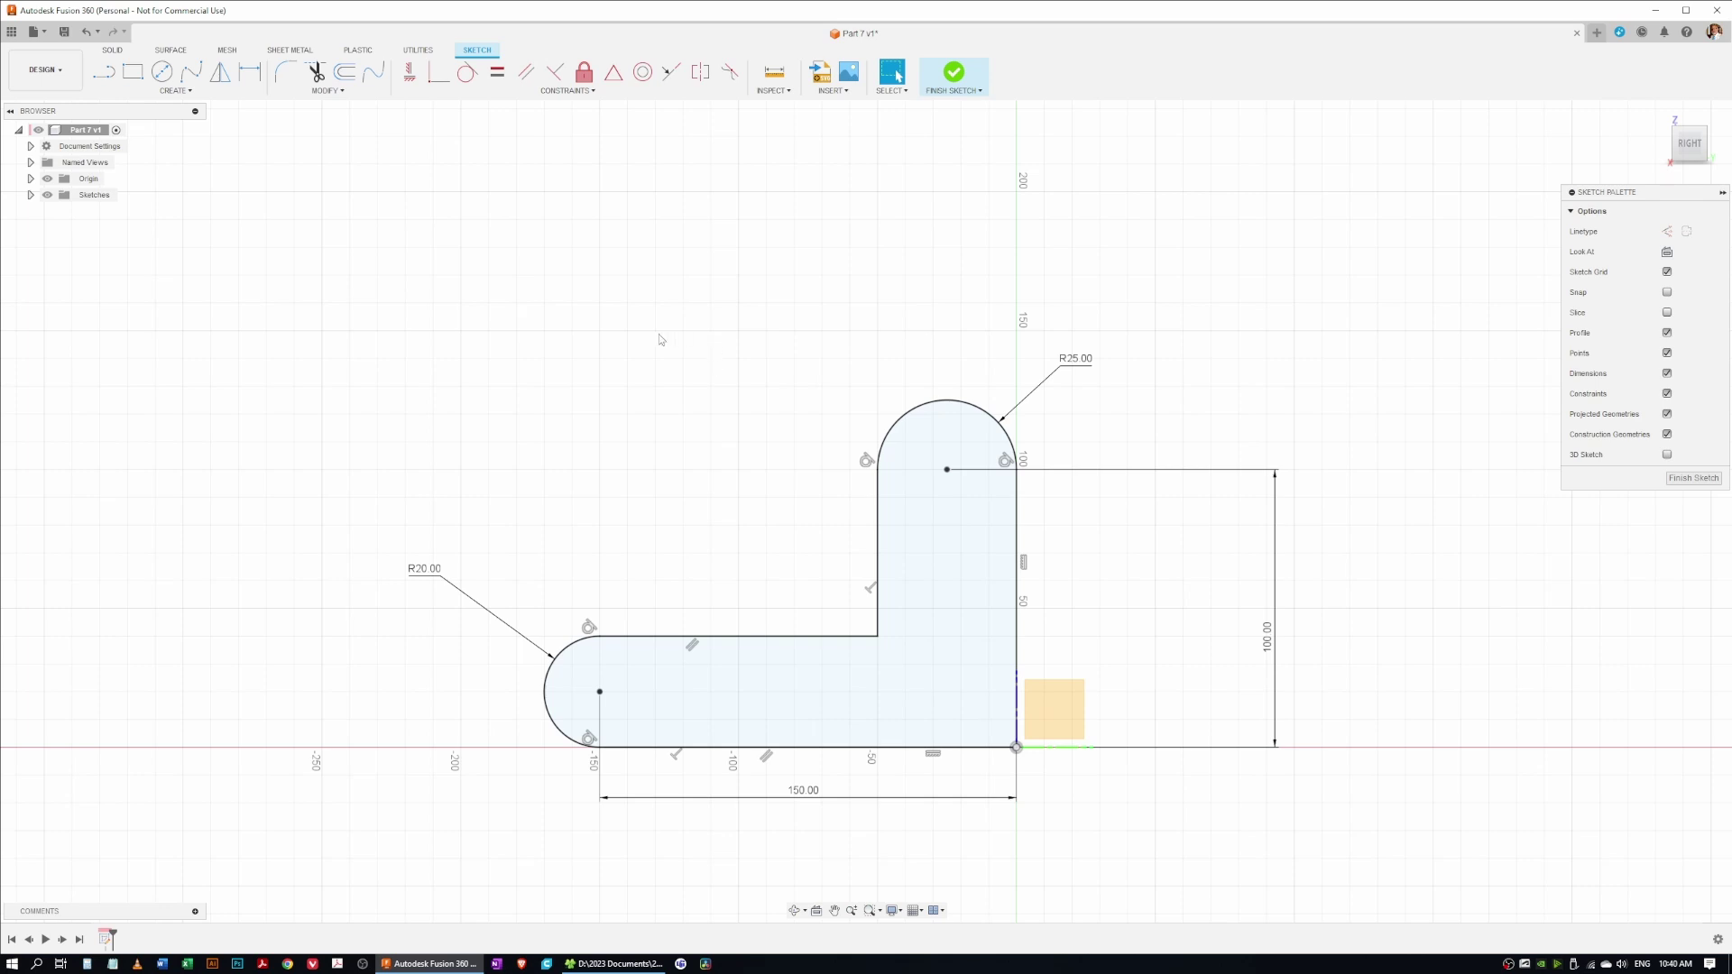
# Step: Extrude the L-shaped profile to one side as a new body
pyautogui.press('e')
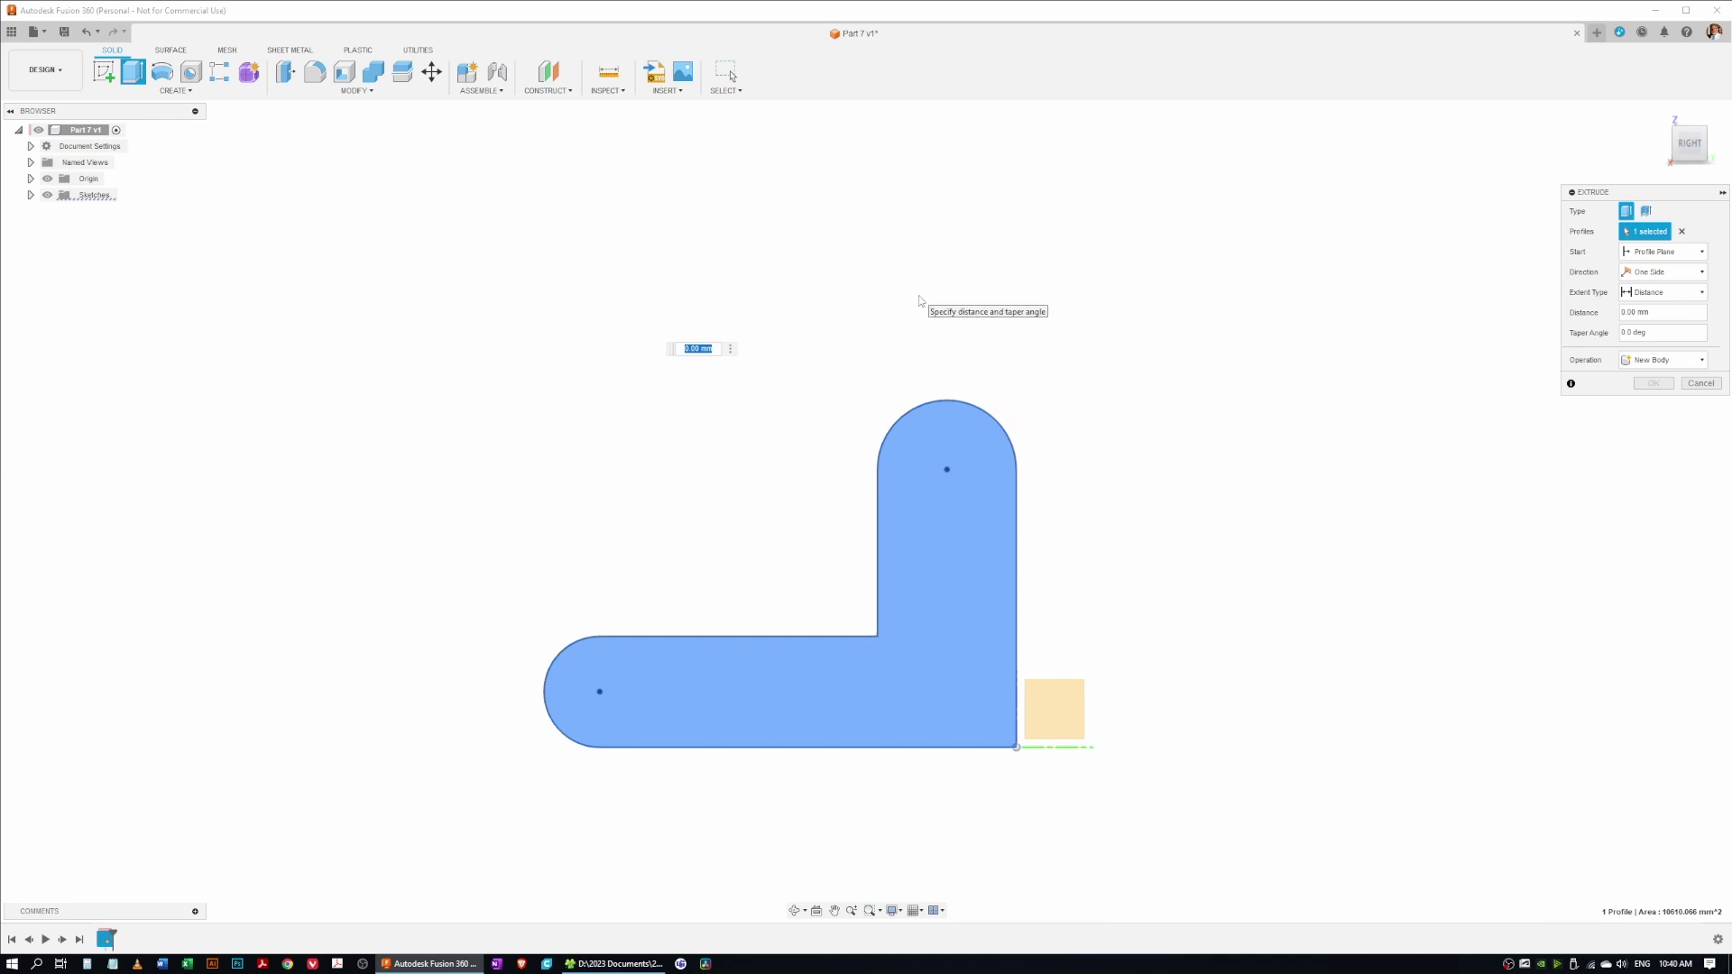
pyautogui.keyDown('shift'); pyautogui.moveTo(920, 301); pyautogui.dragTo(854, 325, button='middle'); pyautogui.keyUp('shift')
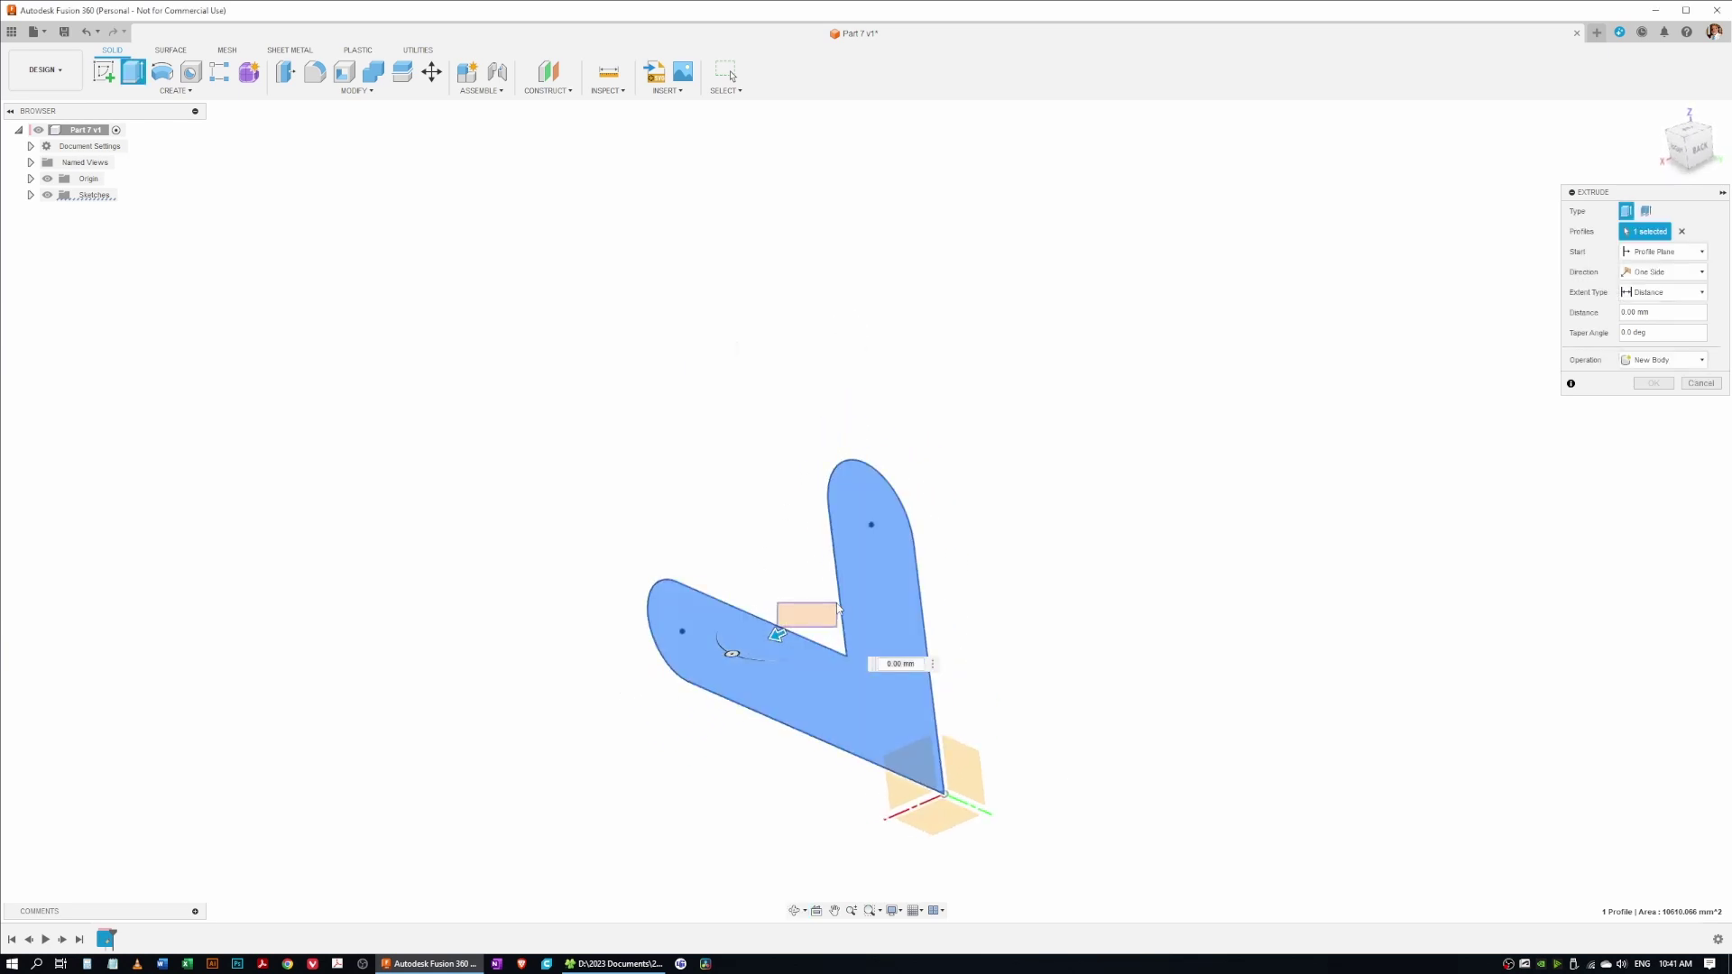
pyautogui.moveTo(777, 634); pyautogui.dragTo(921, 566)
pyautogui.press('Return')
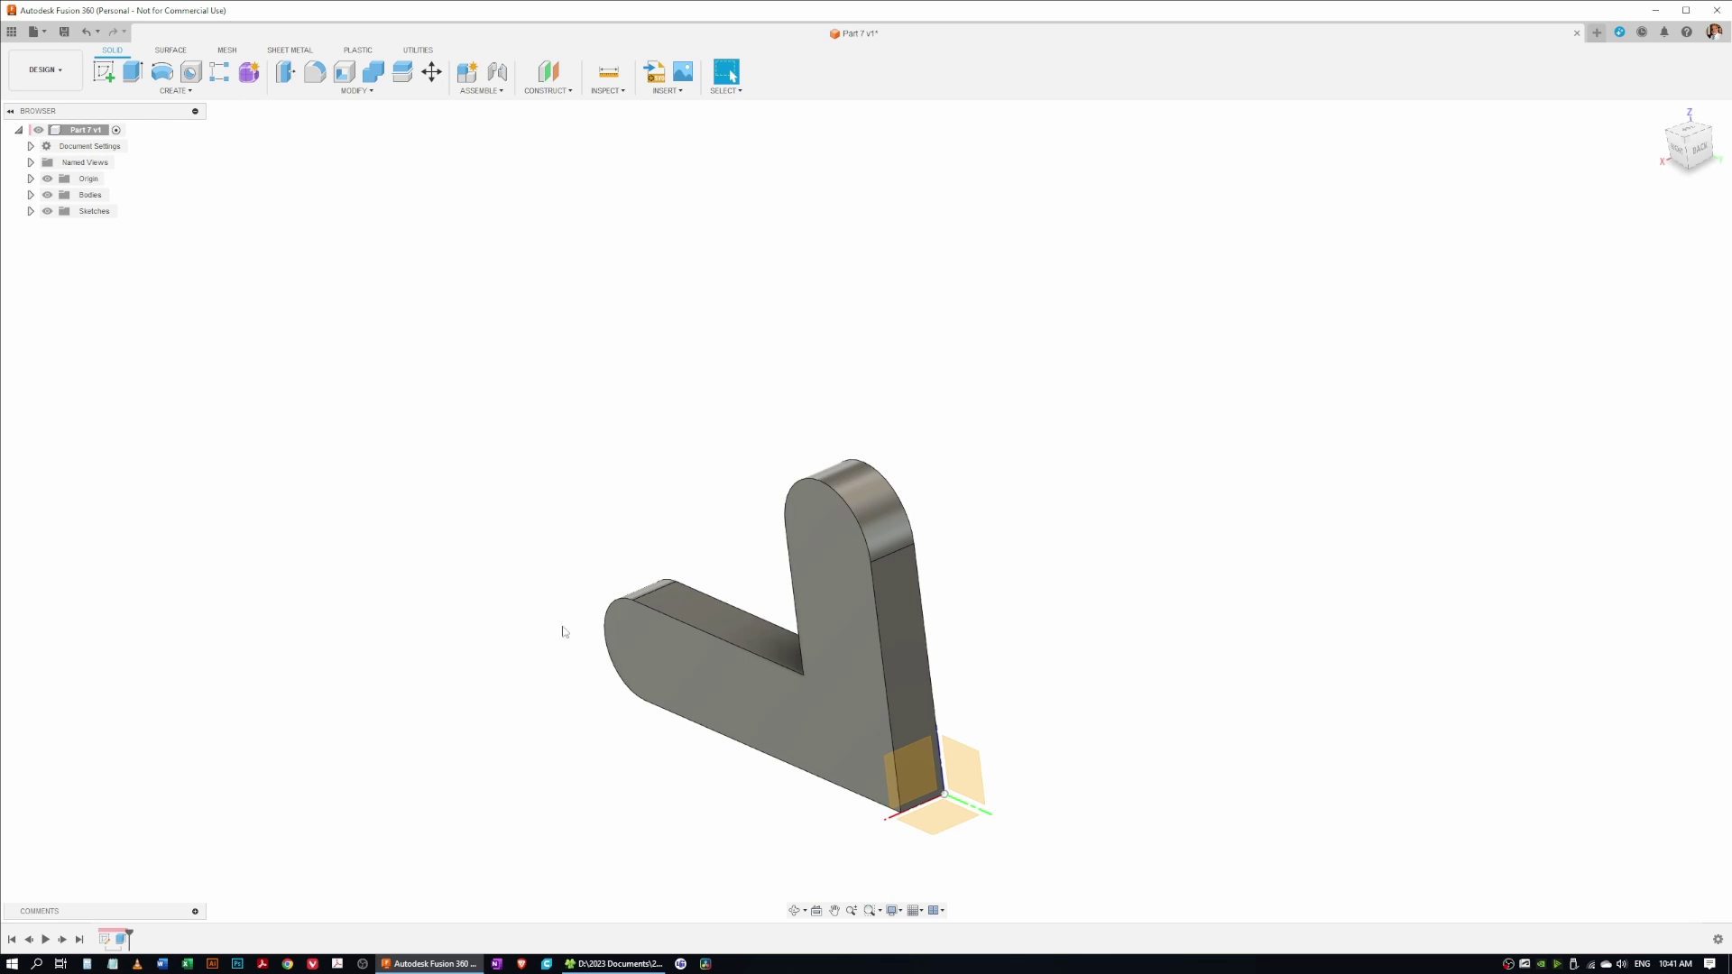
# Step: Delete the extrusion and reopen the L-shaped profile's sketch for editing
pyautogui.rightClick(120, 940)
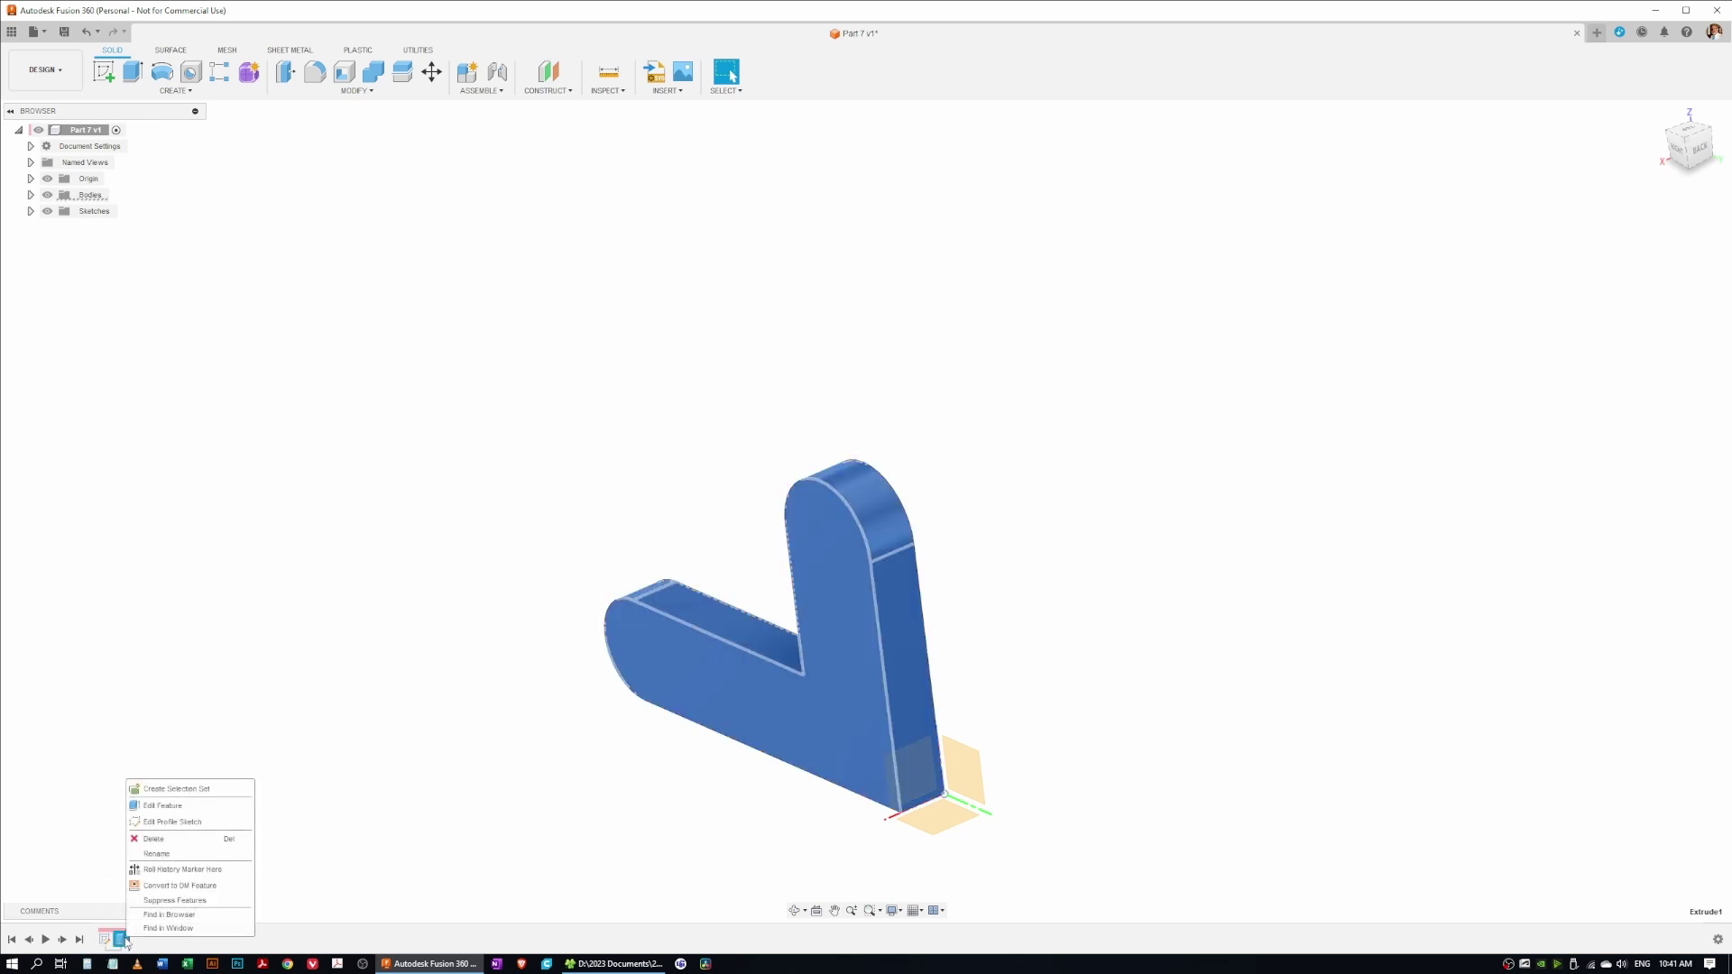
pyautogui.click(159, 839)
pyautogui.moveTo(848, 616); pyautogui.dragTo(810, 546, button='middle')
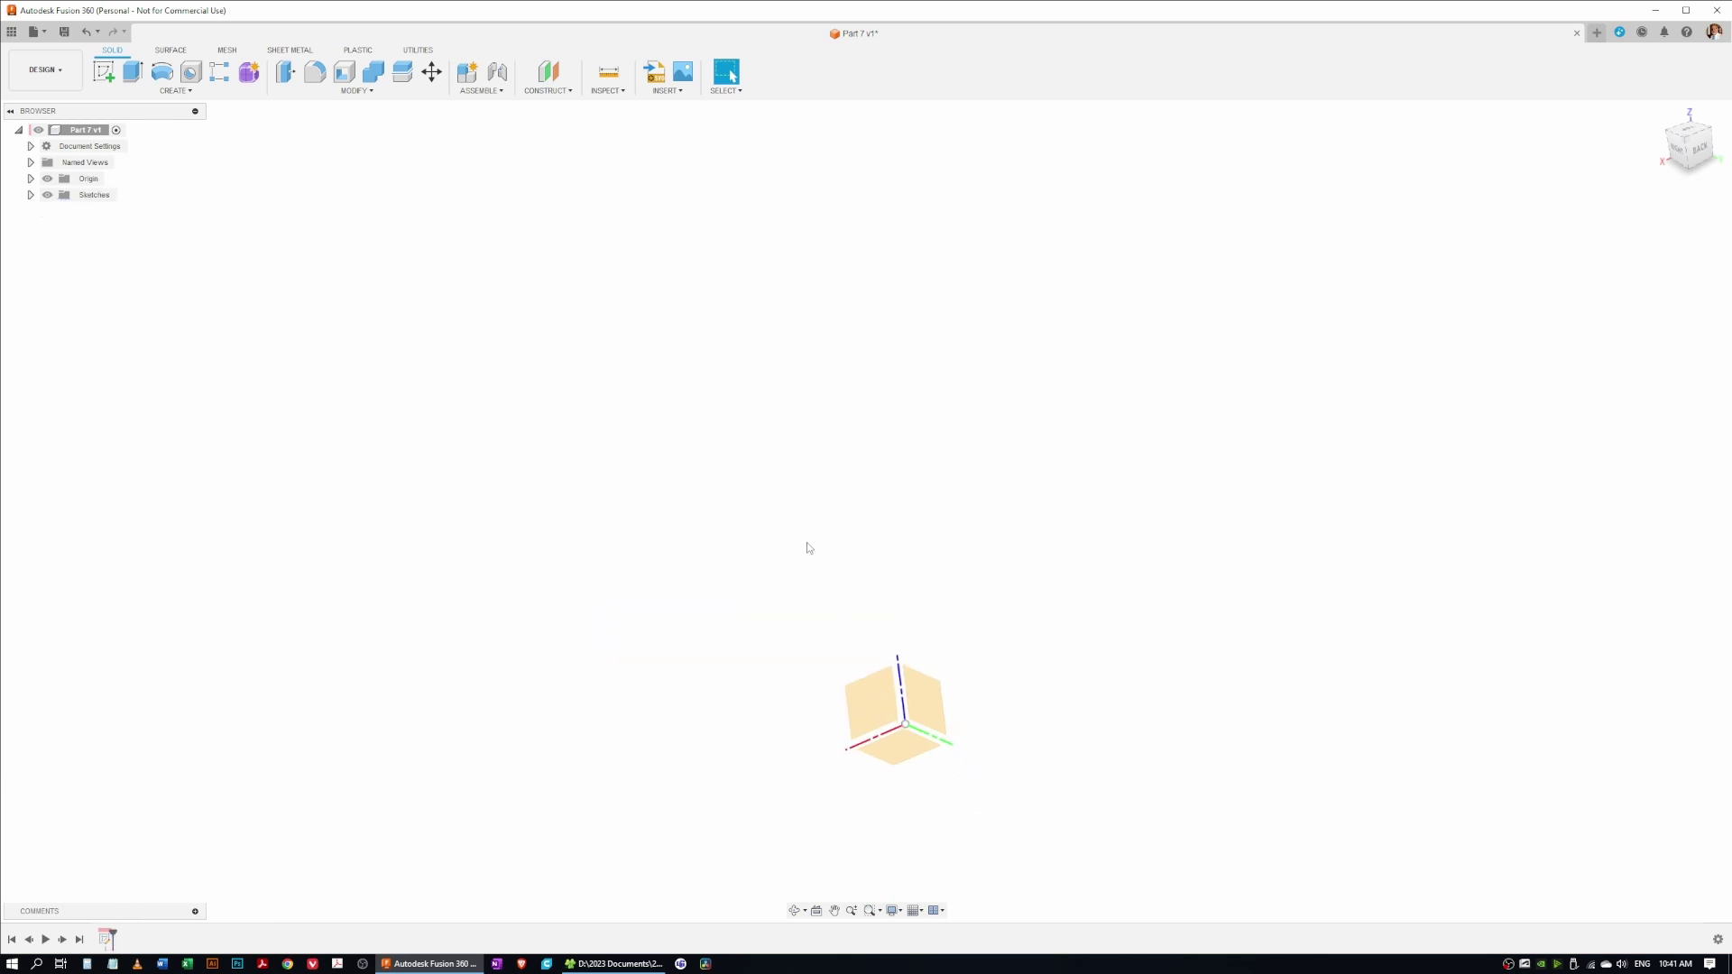
pyautogui.rightClick(106, 940)
pyautogui.click(157, 802)
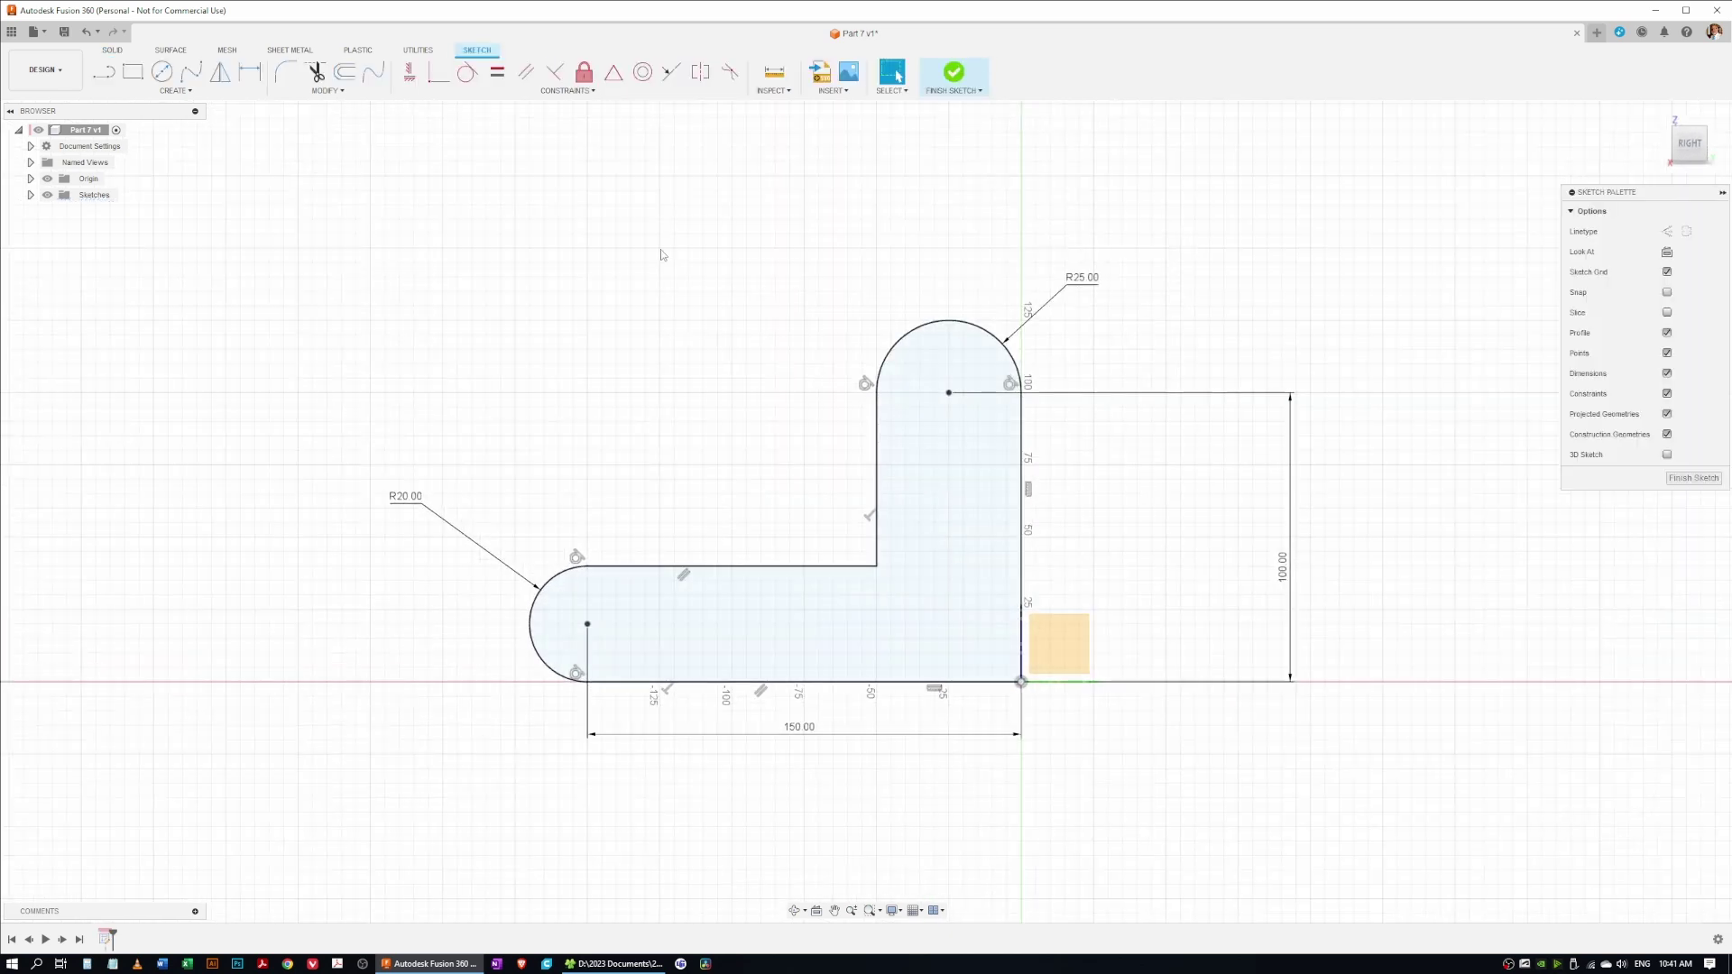
pyautogui.rightClick(663, 286)
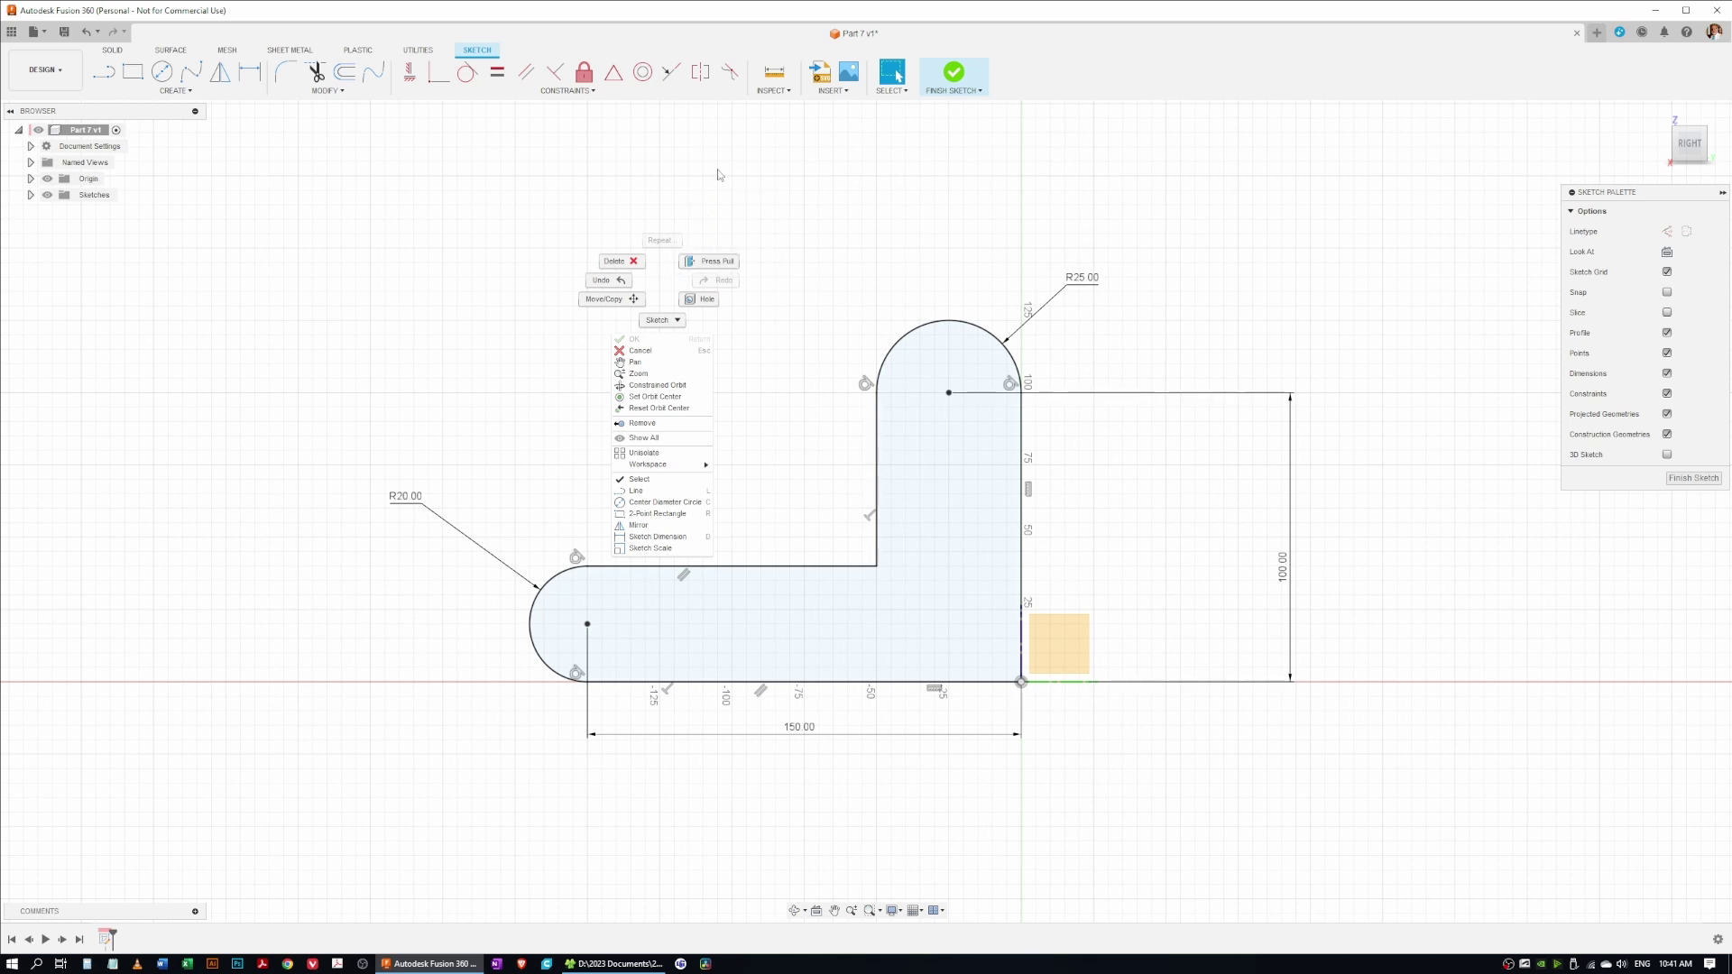
pyautogui.press('Escape')
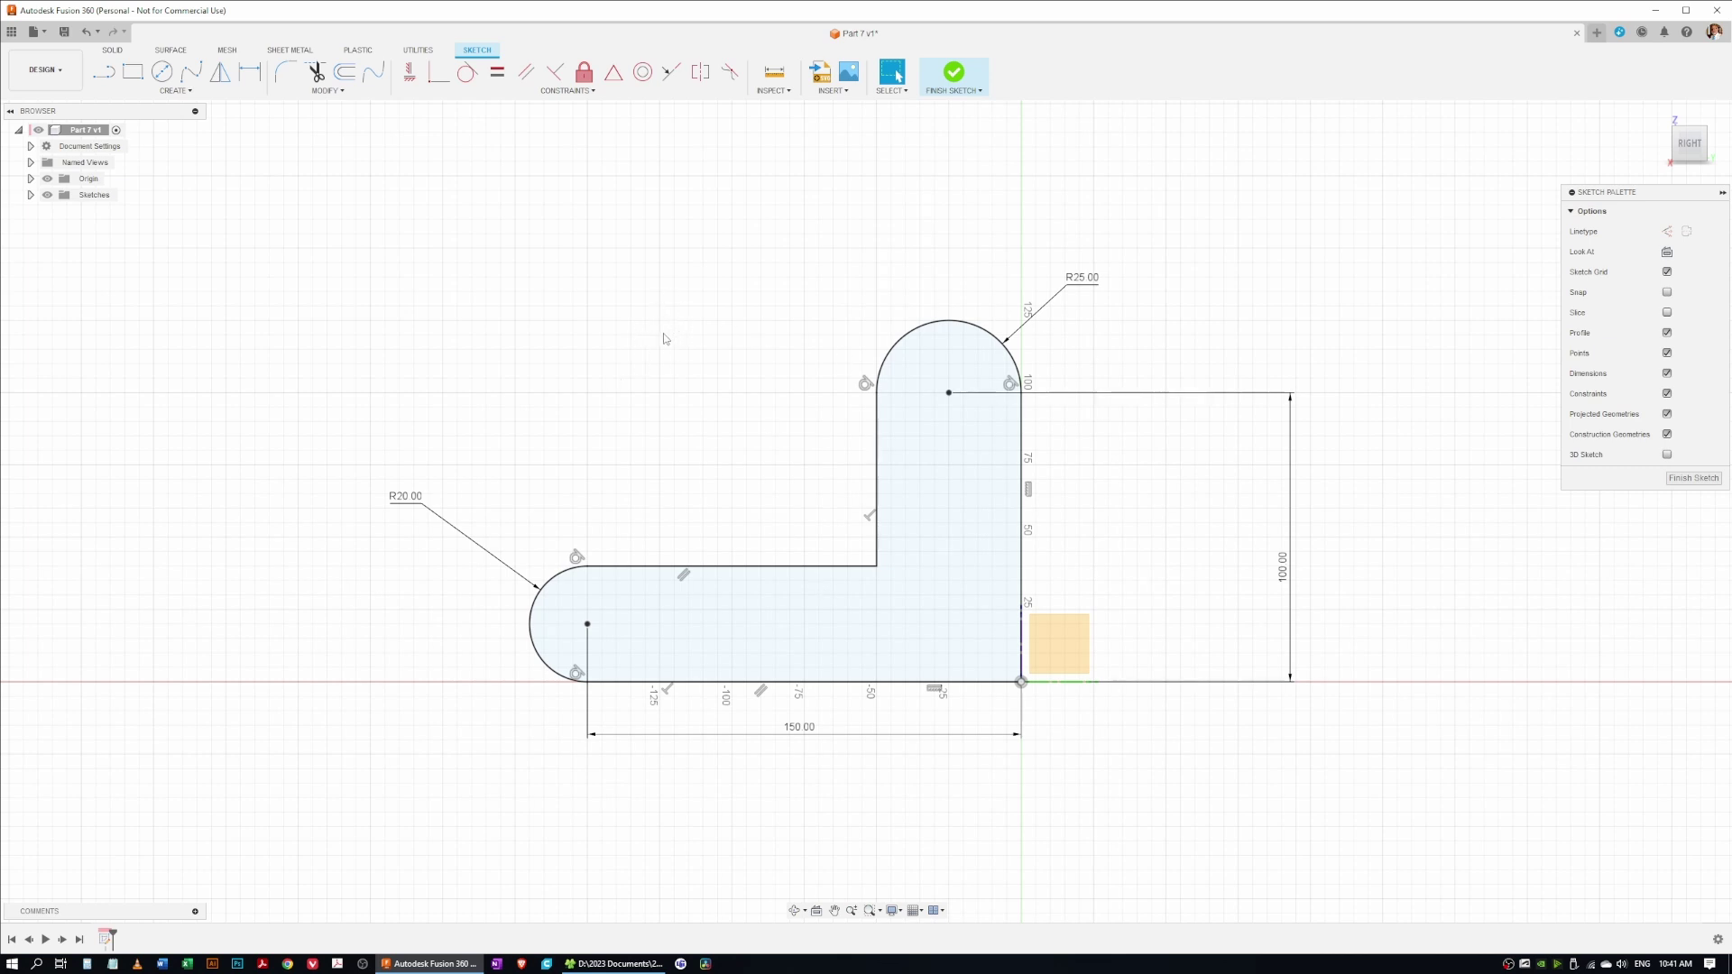
# Step: Extrude the L-shaped profile 20 mm to one side as a new body with Press Pull
pyautogui.moveTo(646, 341); pyautogui.dragTo(783, 243)
pyautogui.moveTo(642, 350); pyautogui.dragTo(783, 241, button='right')
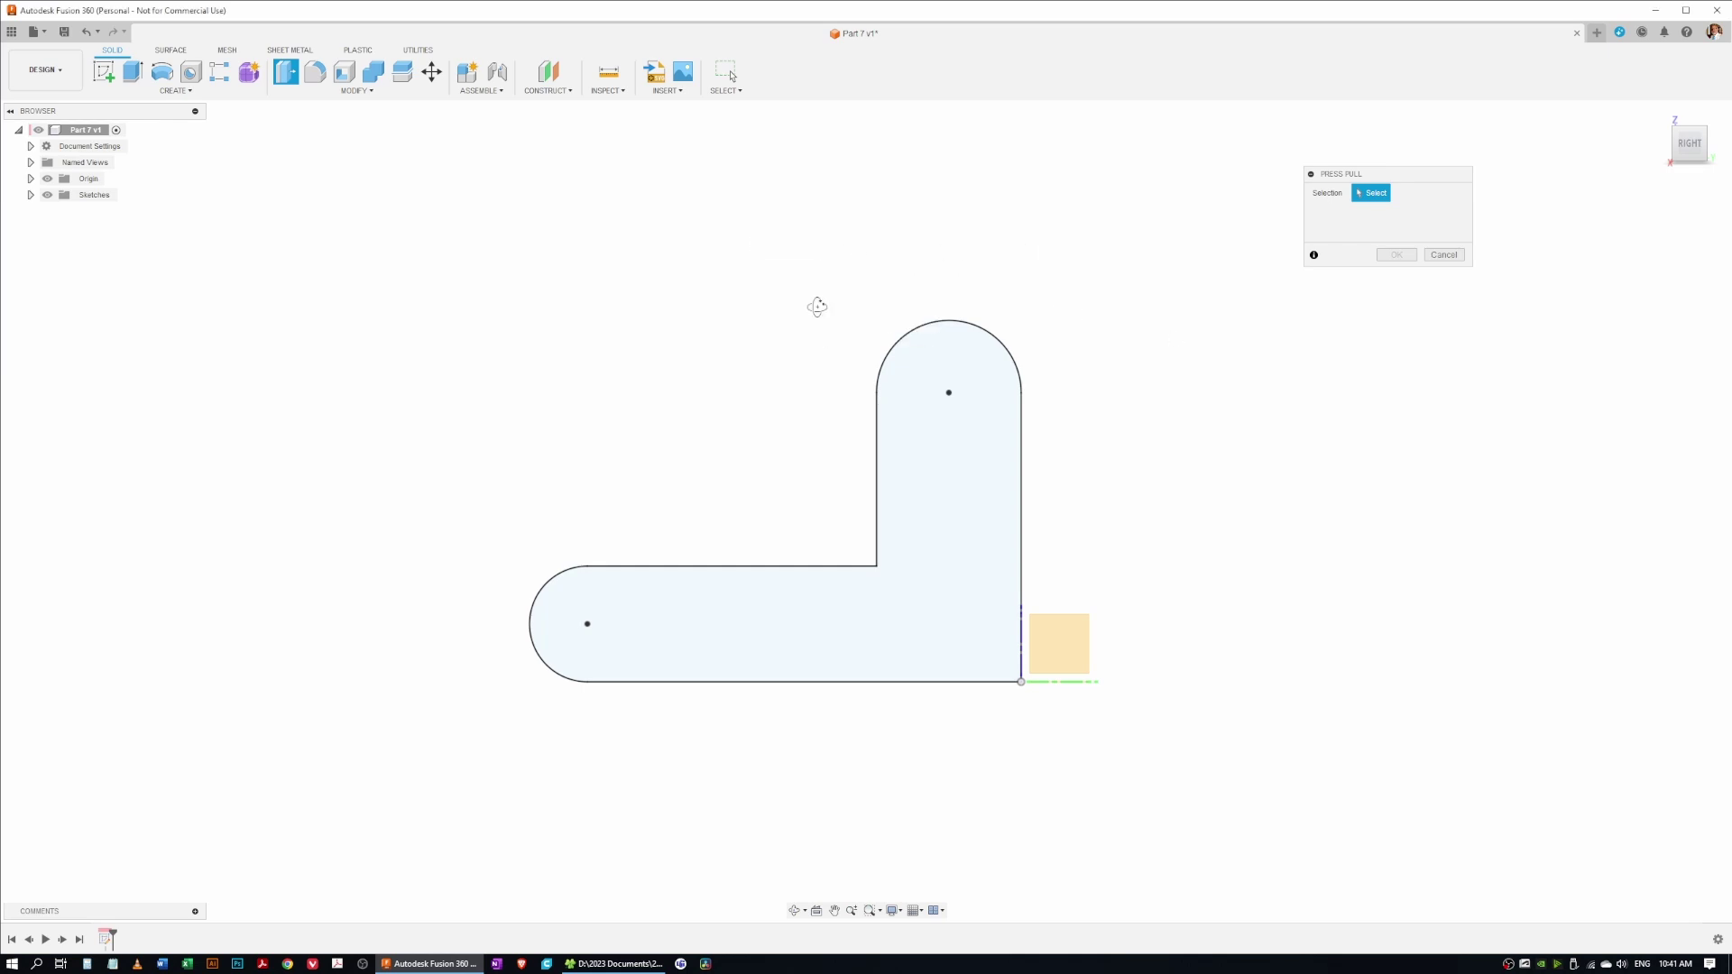
pyautogui.keyDown('shift'); pyautogui.moveTo(815, 306); pyautogui.dragTo(758, 352, button='middle'); pyautogui.keyUp('shift')
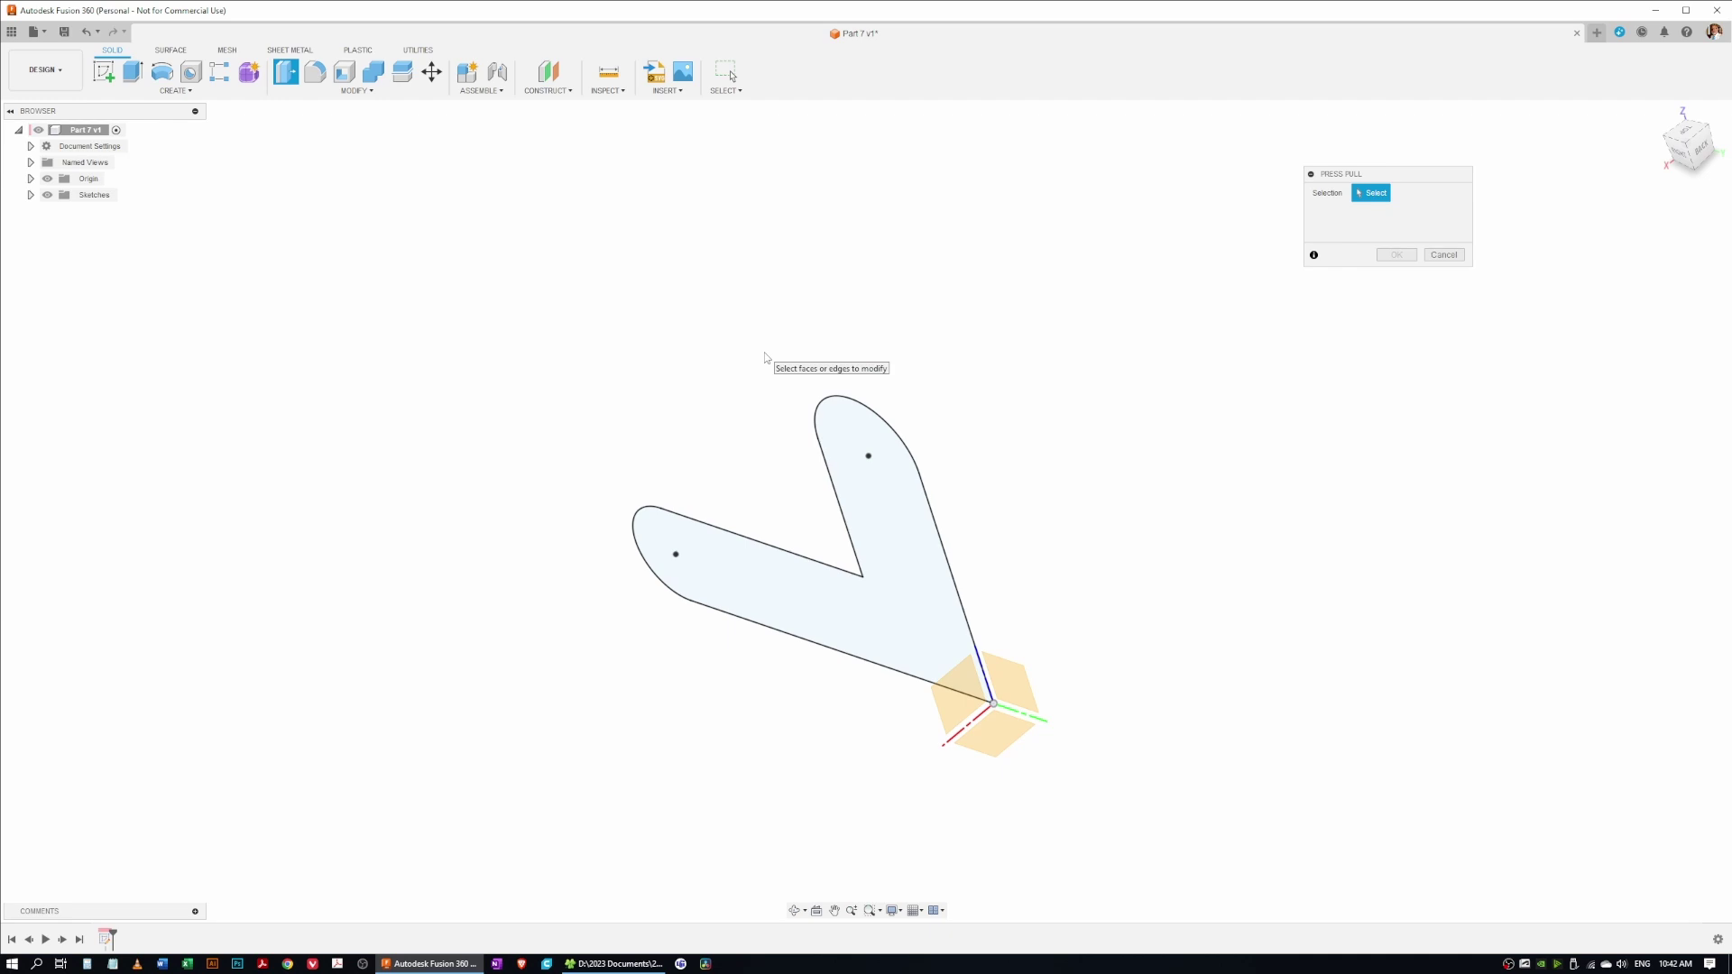
pyautogui.click(784, 564)
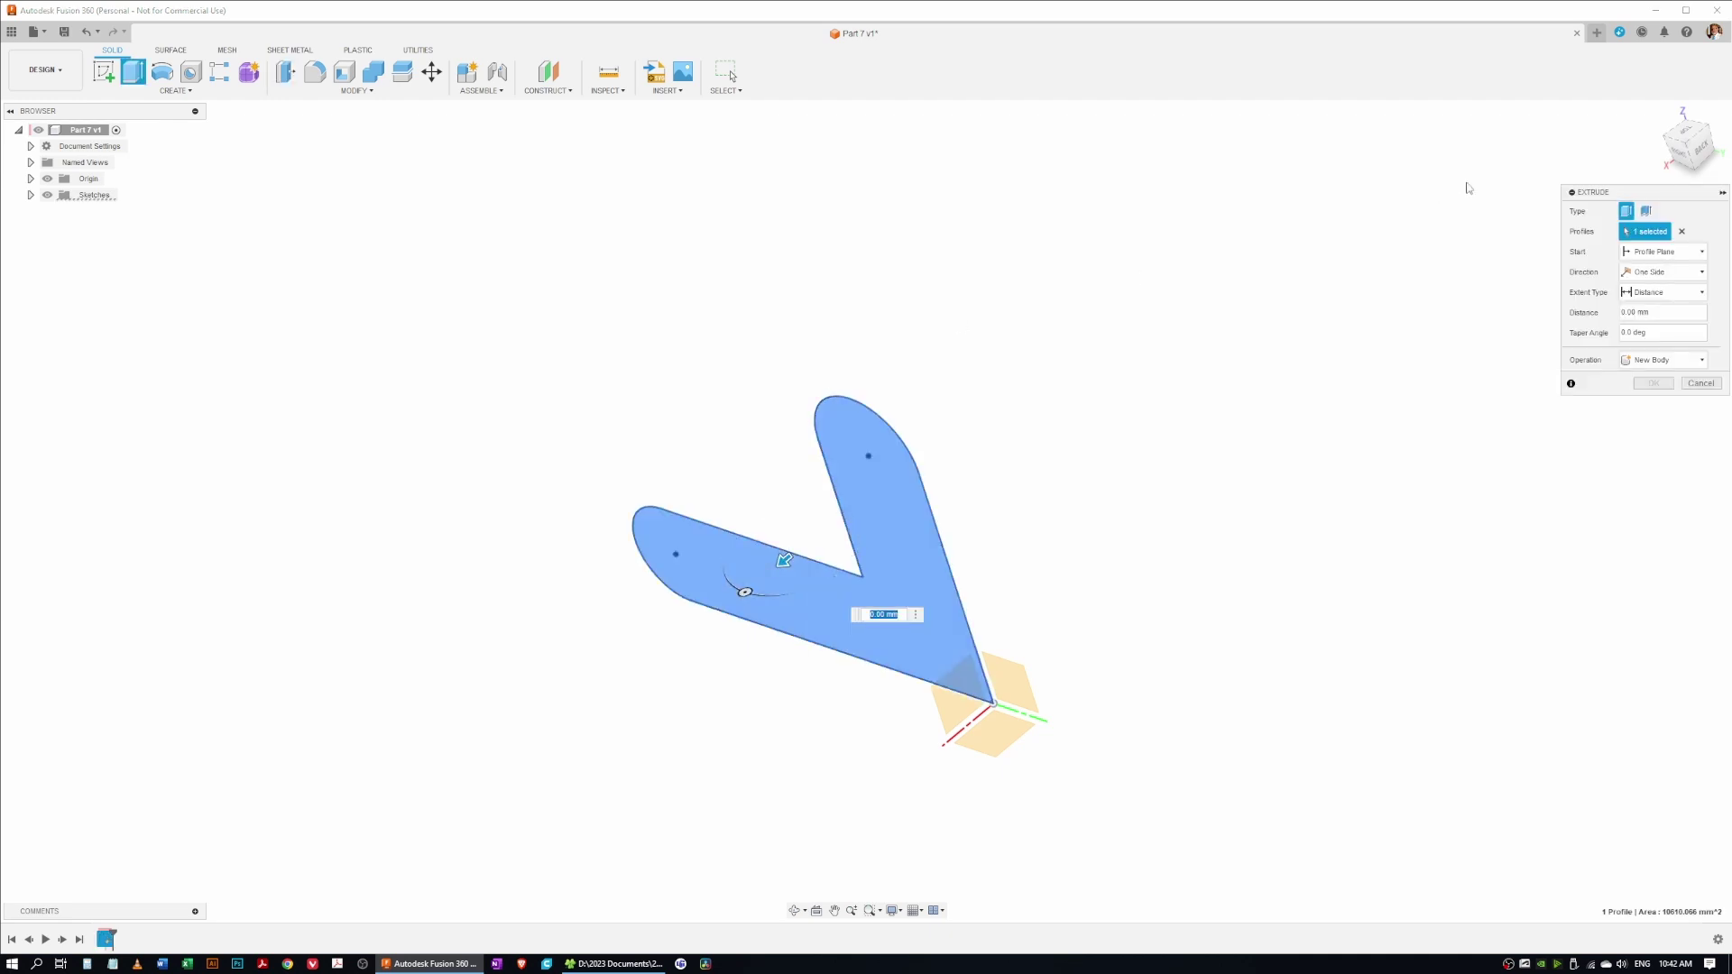
pyautogui.moveTo(1574, 193); pyautogui.dragTo(1201, 198)
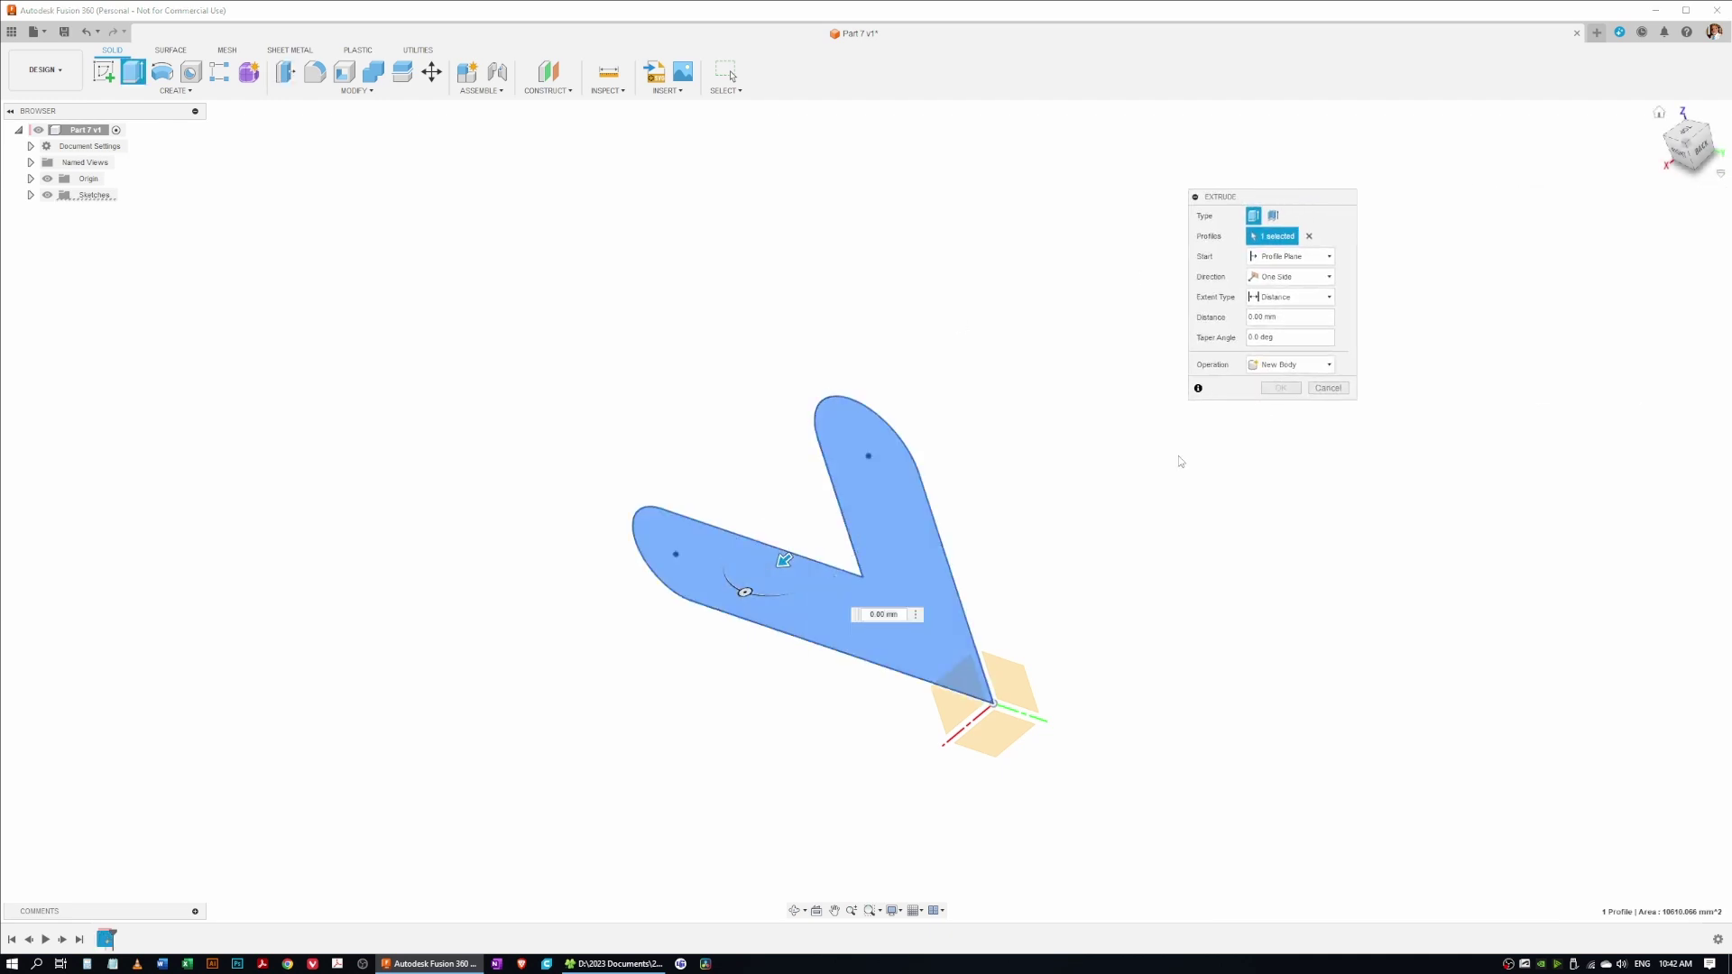
pyautogui.moveTo(784, 561); pyautogui.dragTo(839, 516)
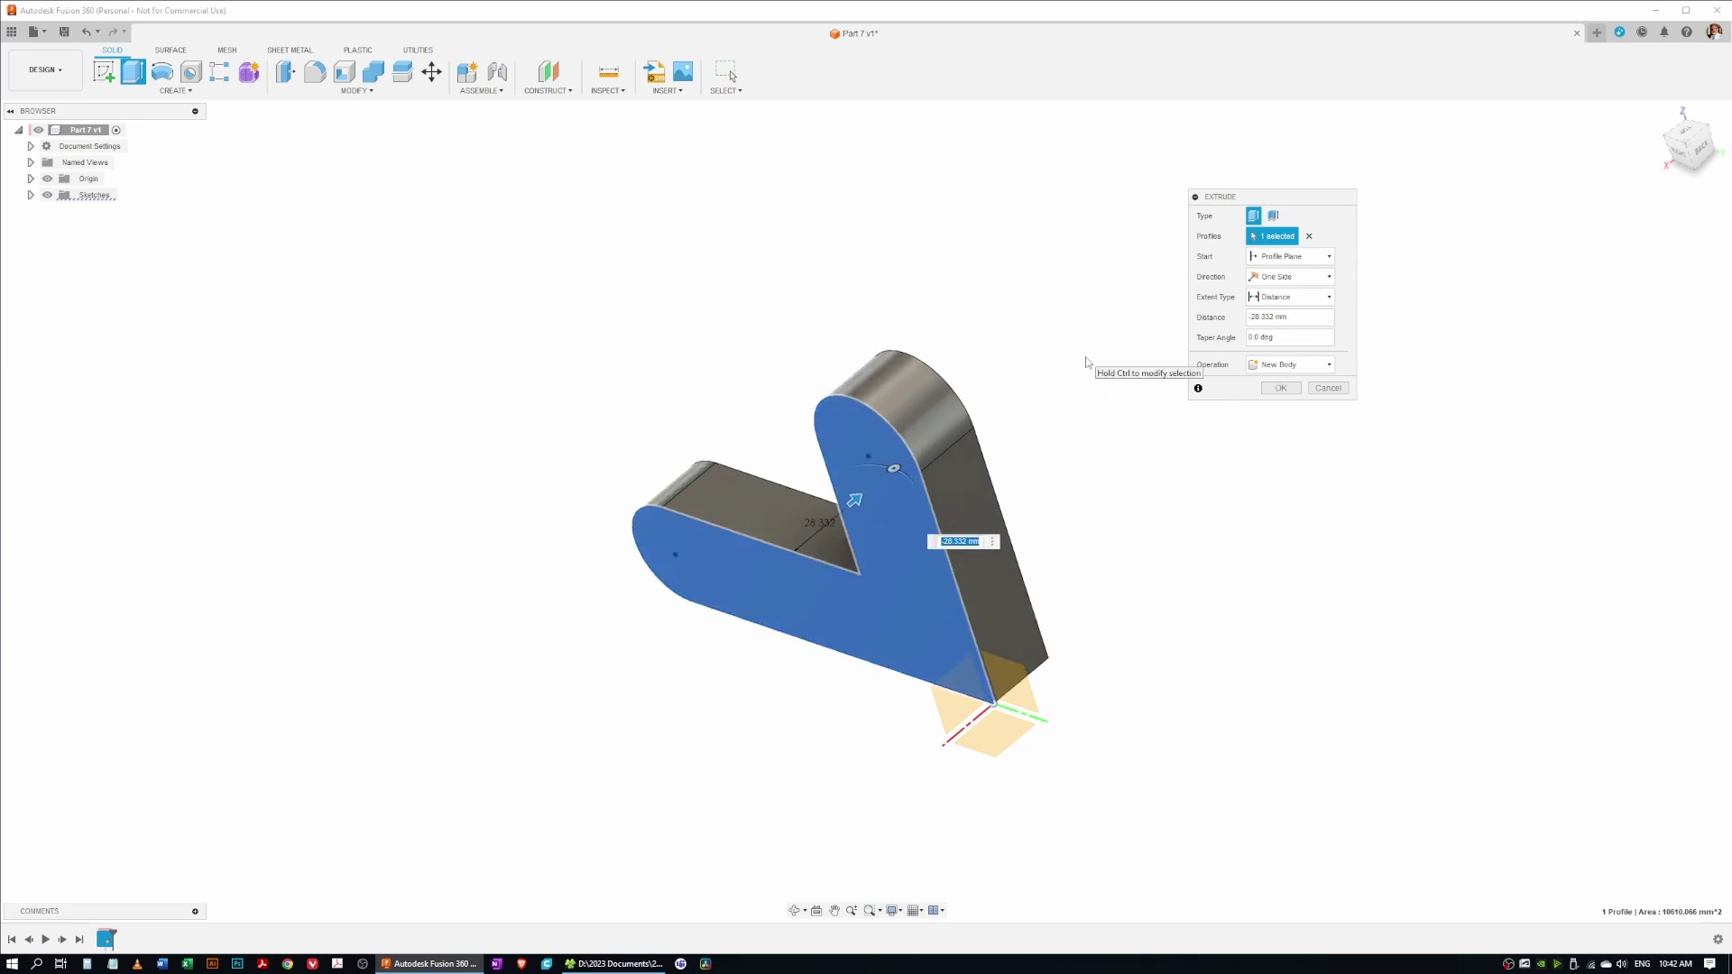
pyautogui.write('20')
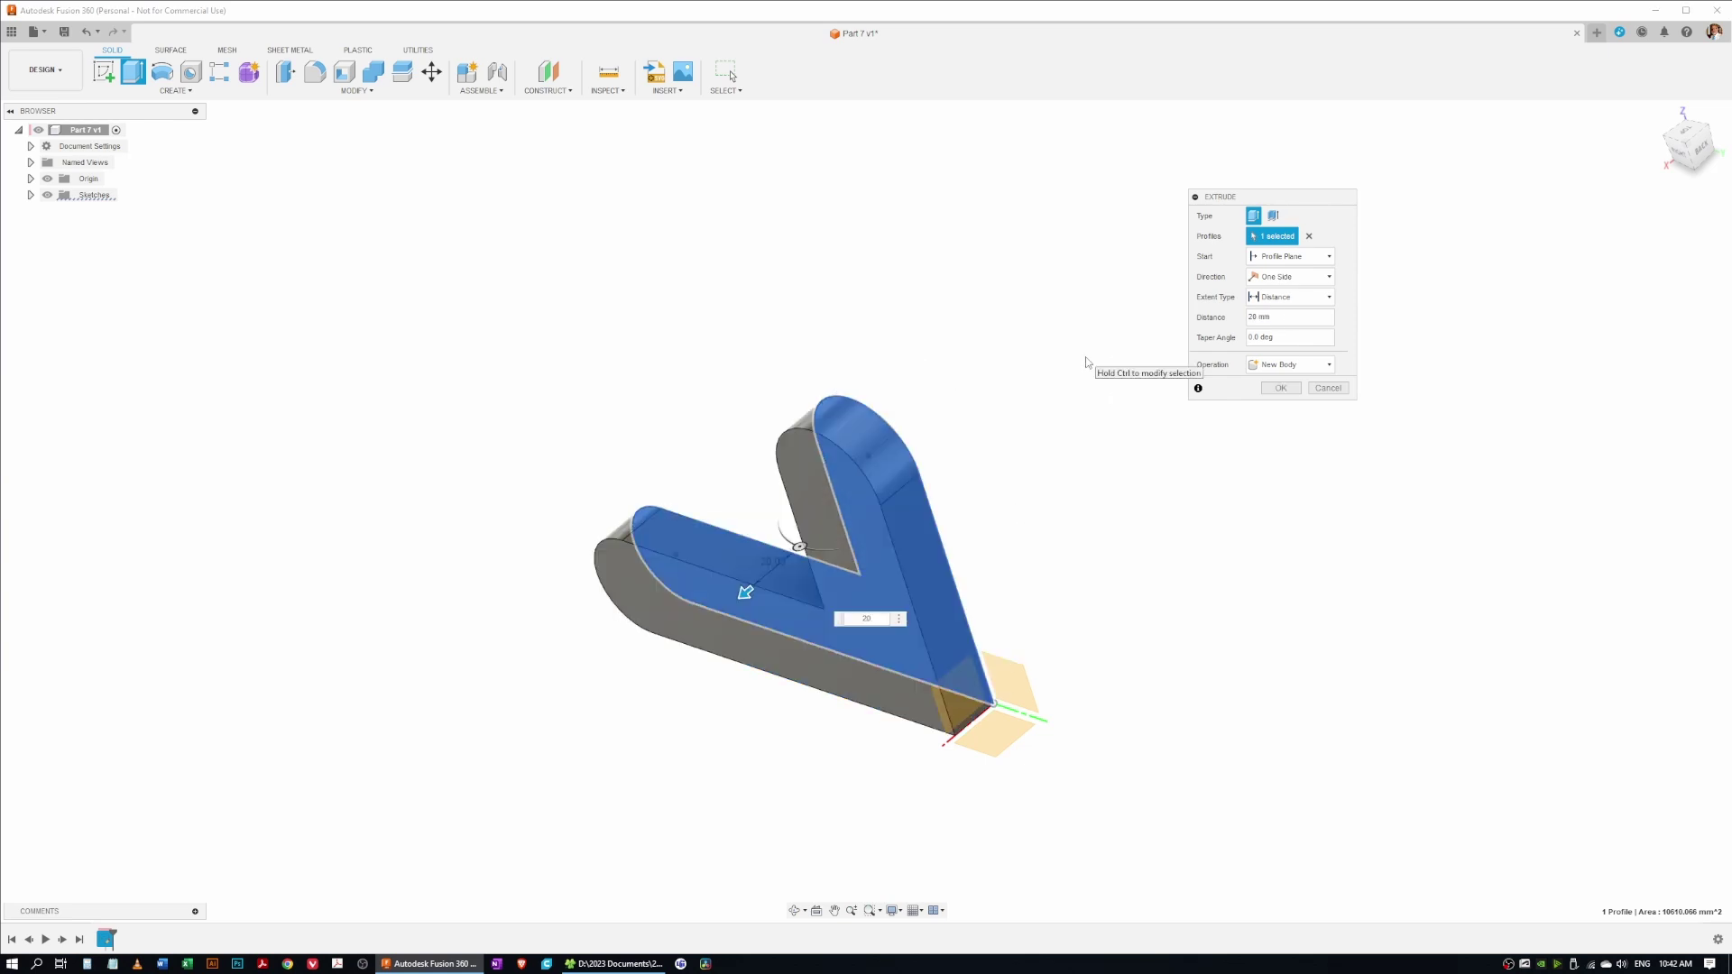
pyautogui.press('Return')
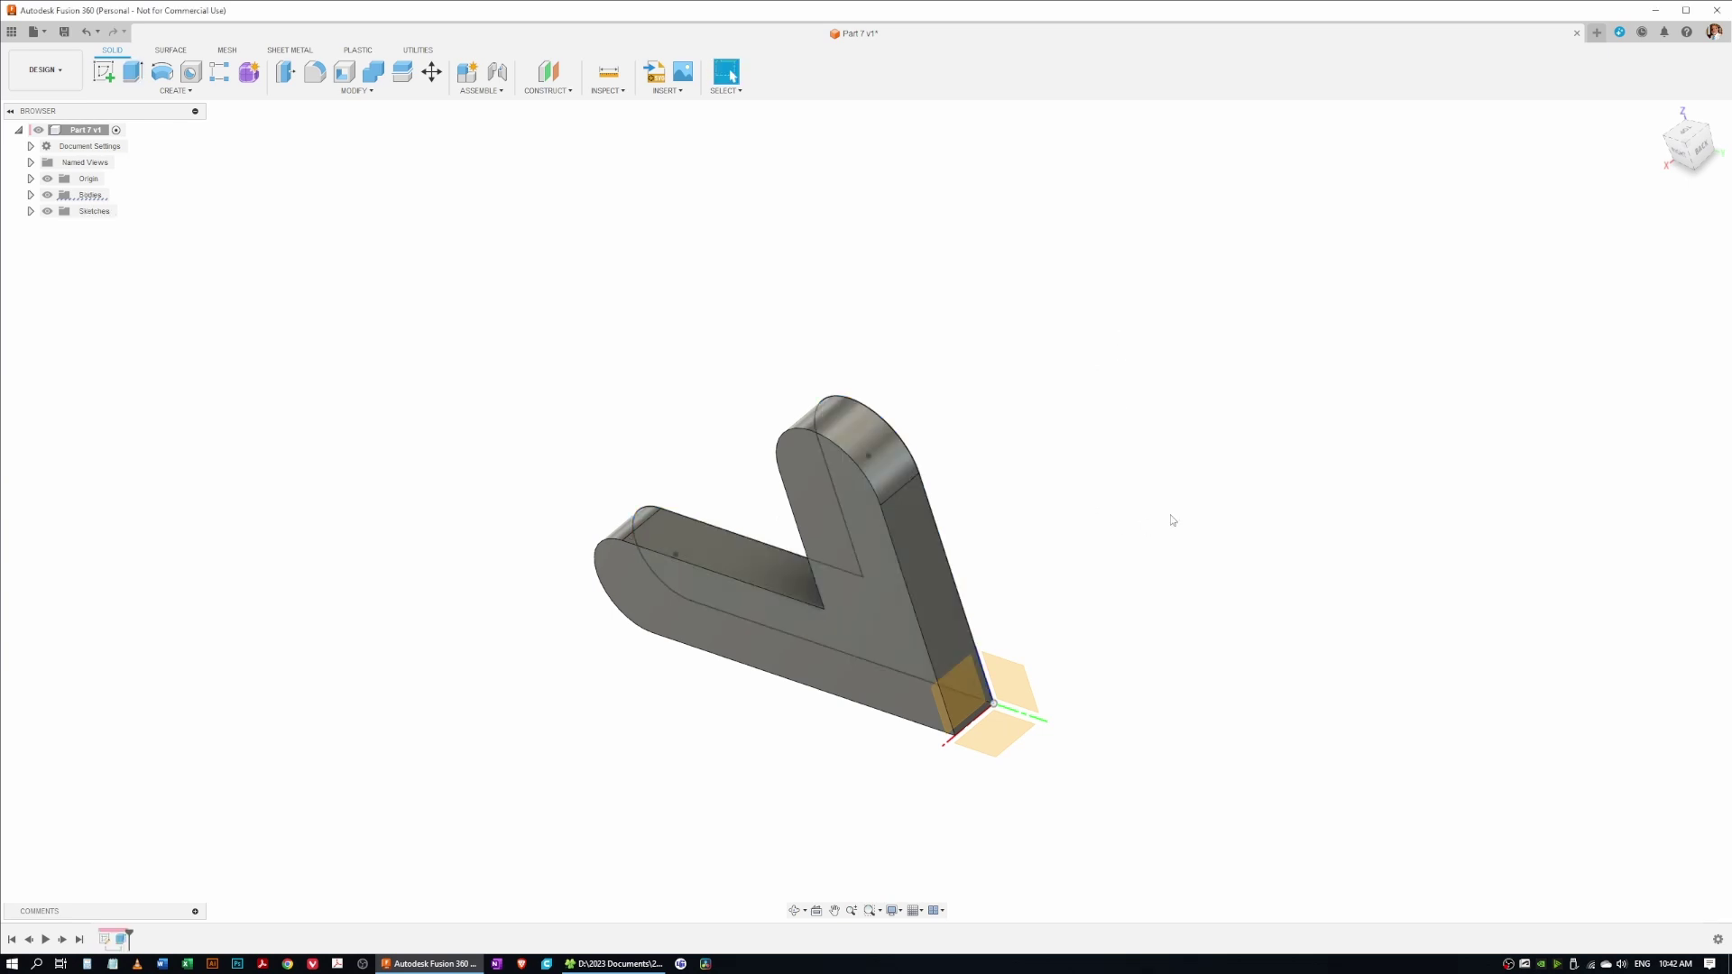
# Step: Fillet the inside corner edge between the two legs with a 40 mm radius
pyautogui.scroll(3, 1130, 587)
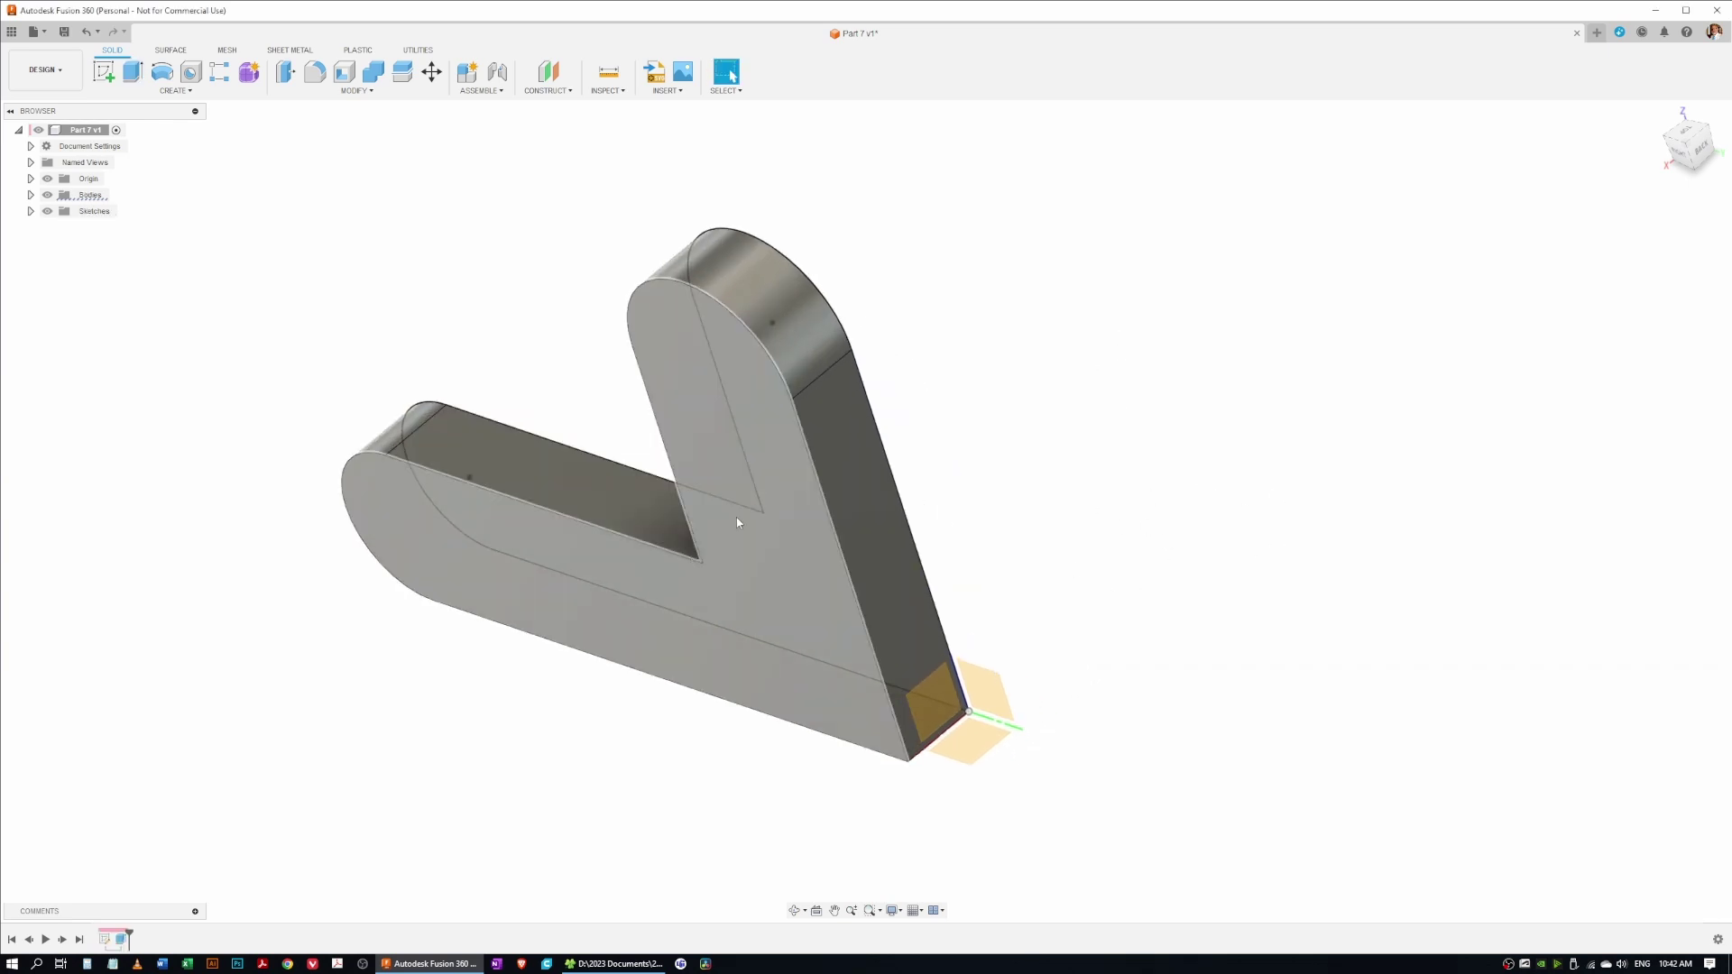
pyautogui.rightClick(1091, 285)
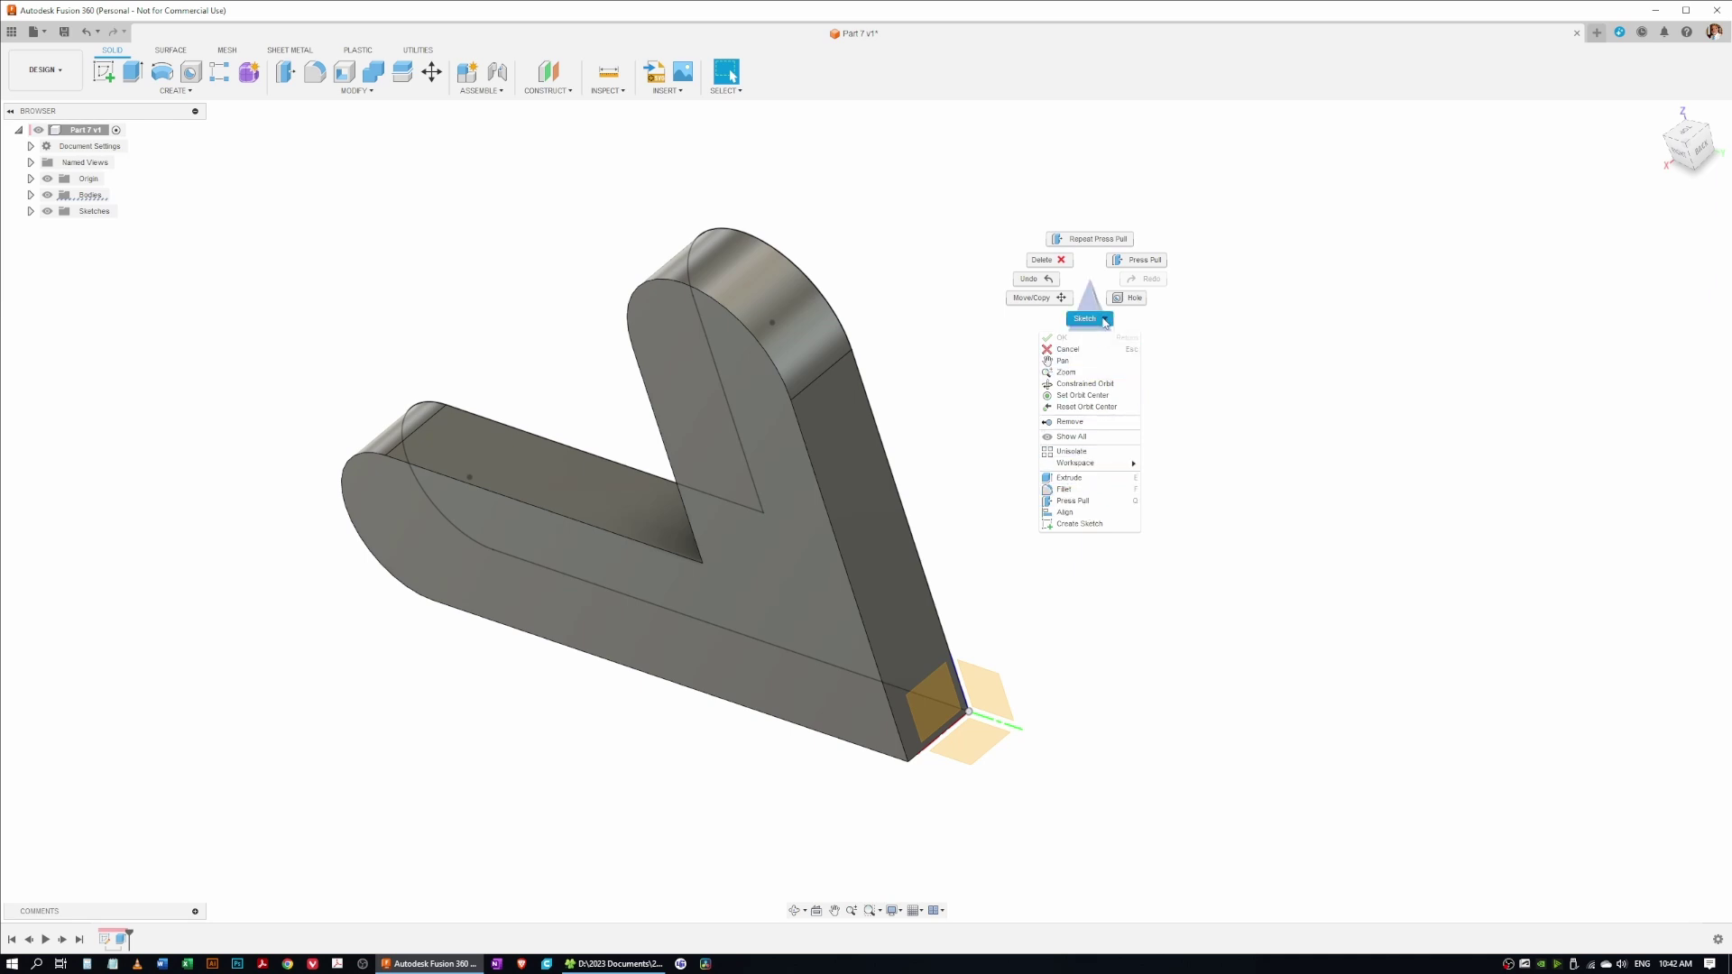
pyautogui.click(1064, 489)
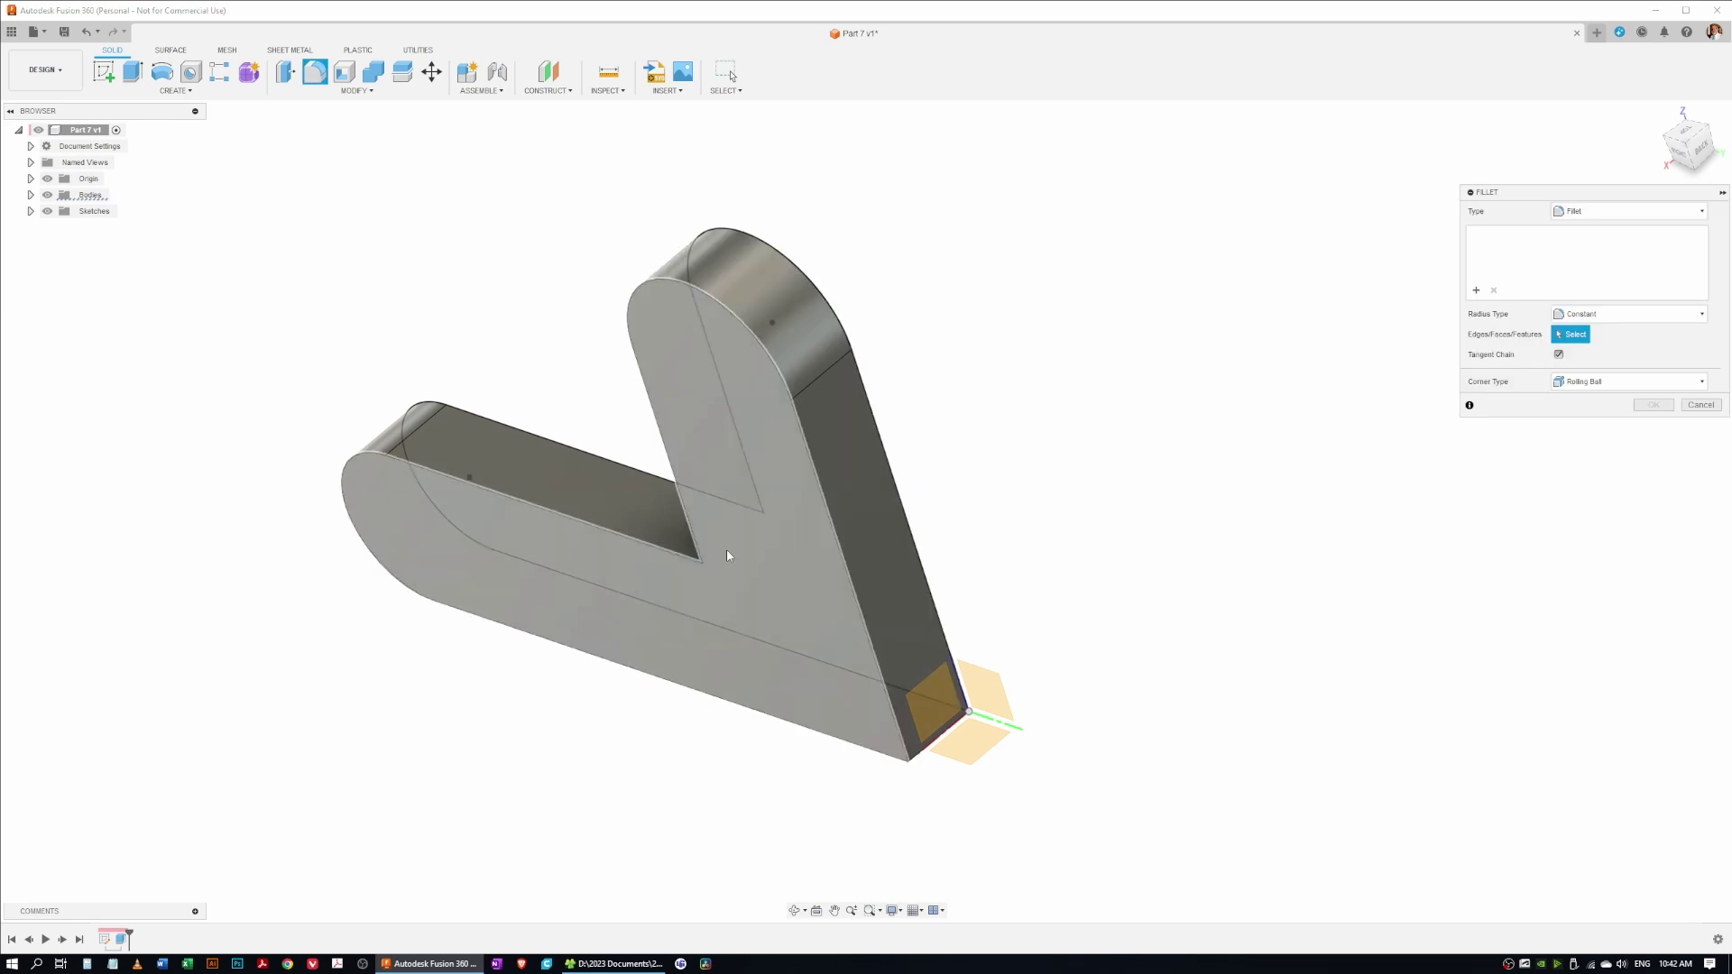
pyautogui.click(732, 538)
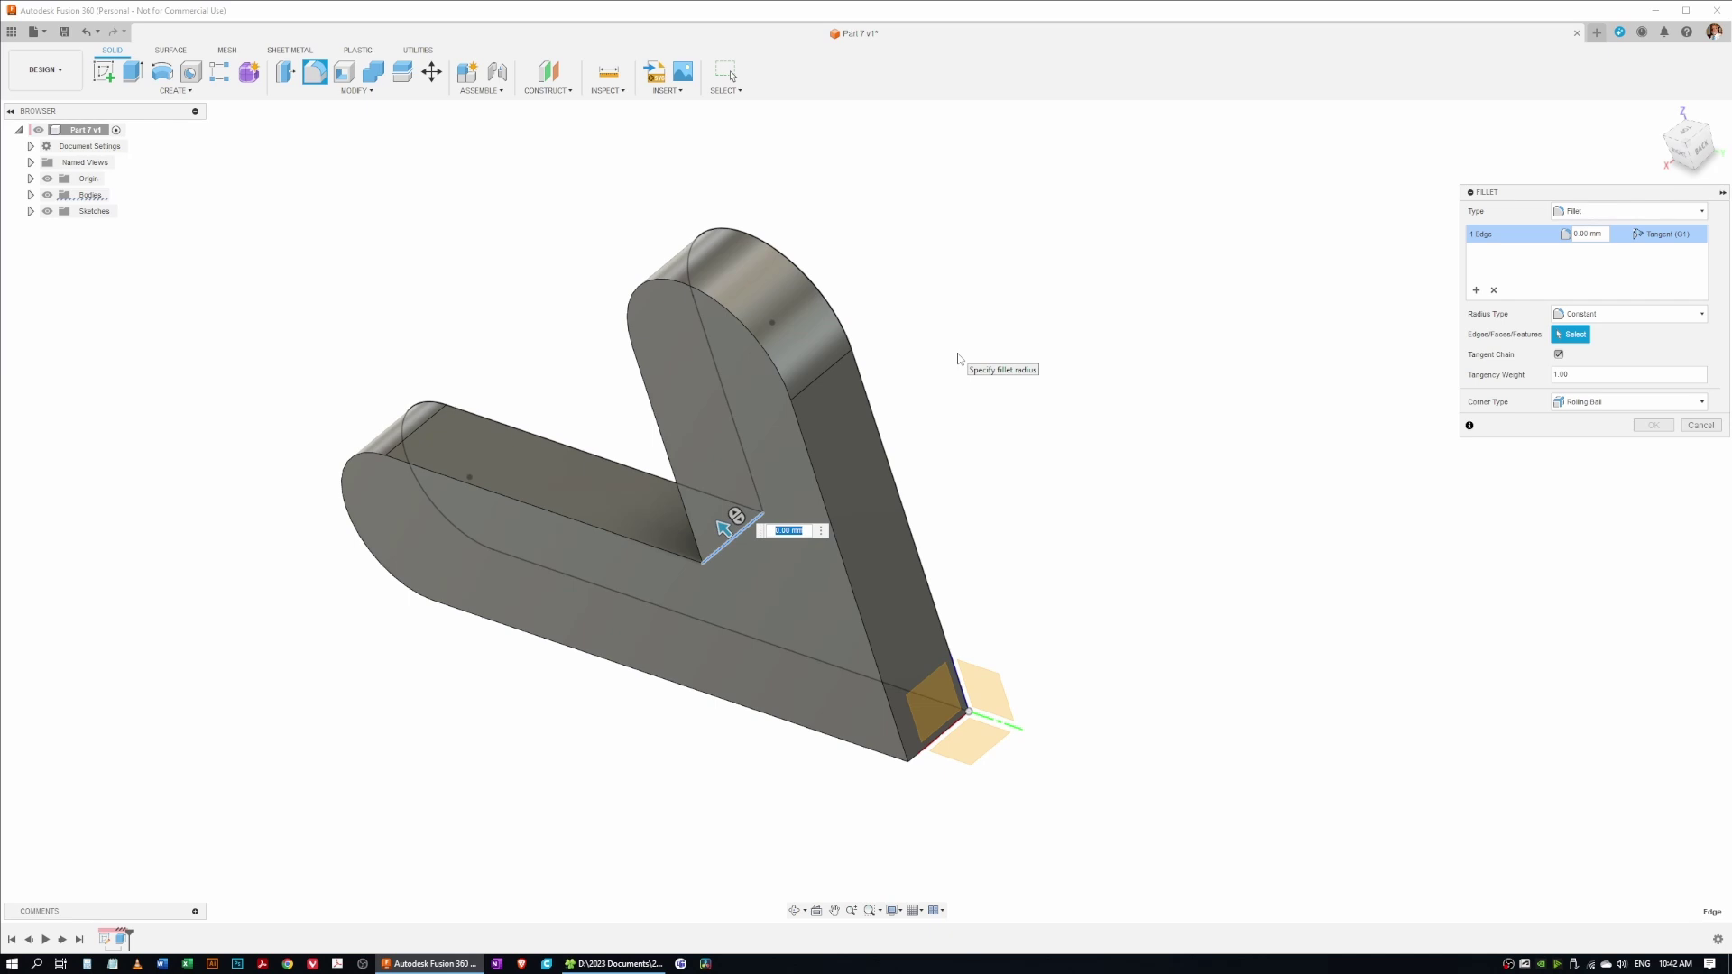
pyautogui.write('40')
pyautogui.press('Return')
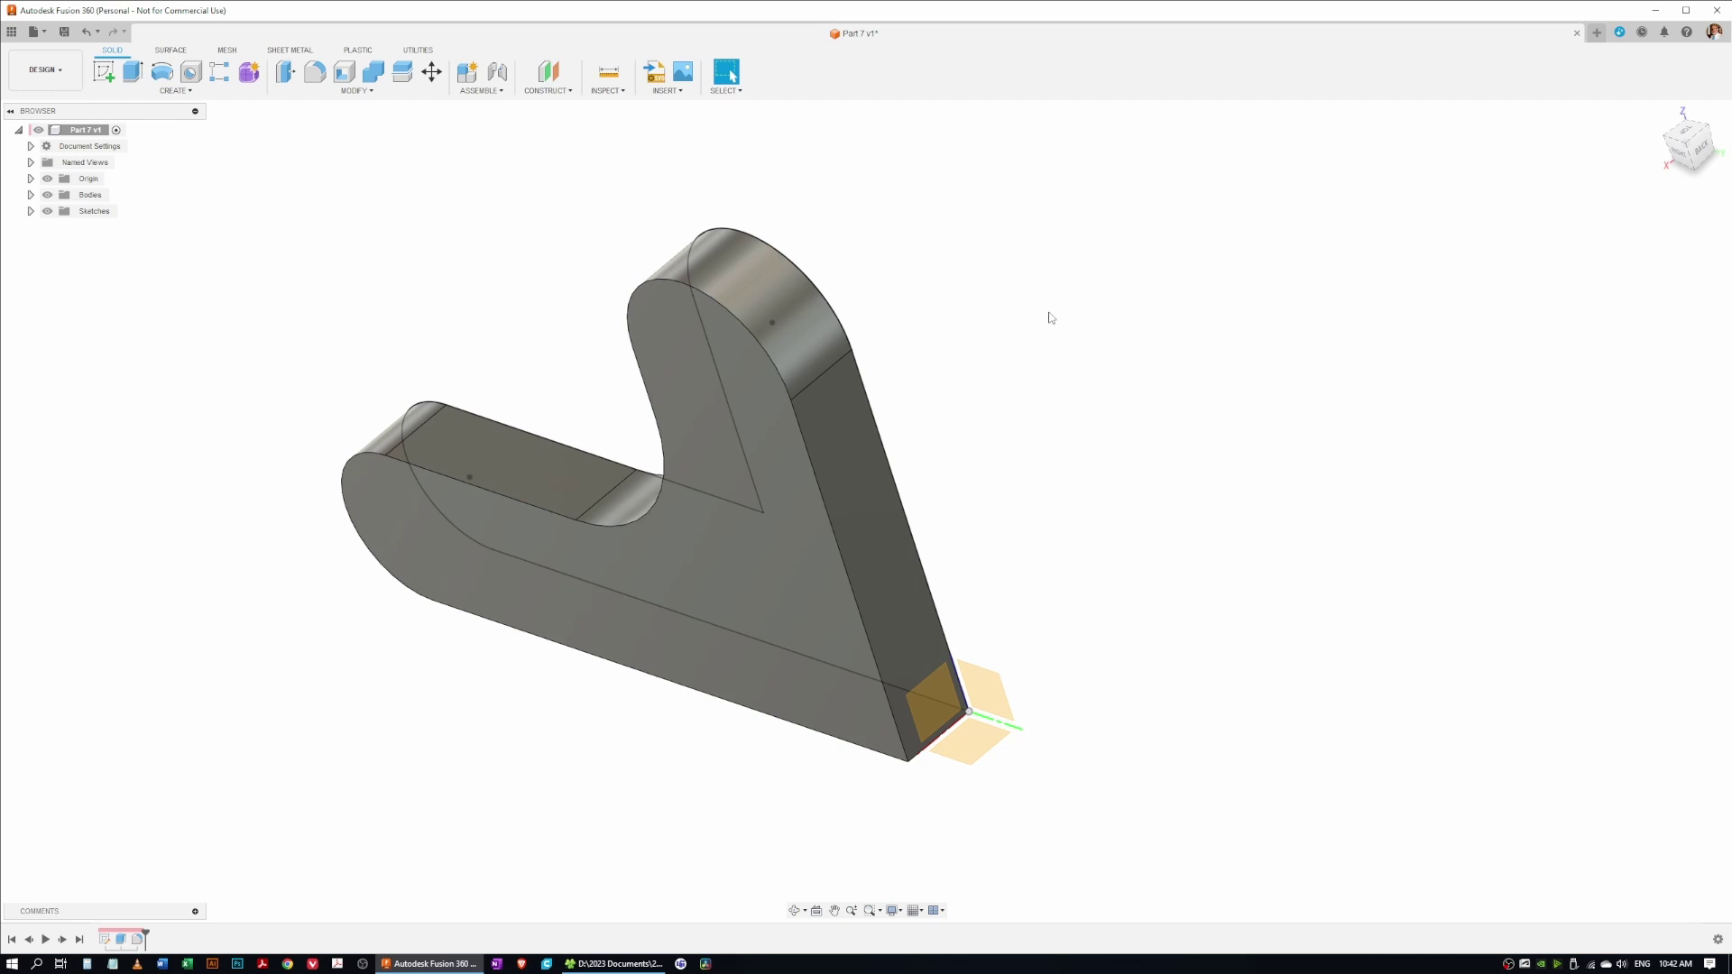
# Step: Sketch two circles on the broad L-shaped face: about 32 mm diameter near the upright leg's end, about 28 mm near the horizontal leg's end
pyautogui.rightClick(1064, 257)
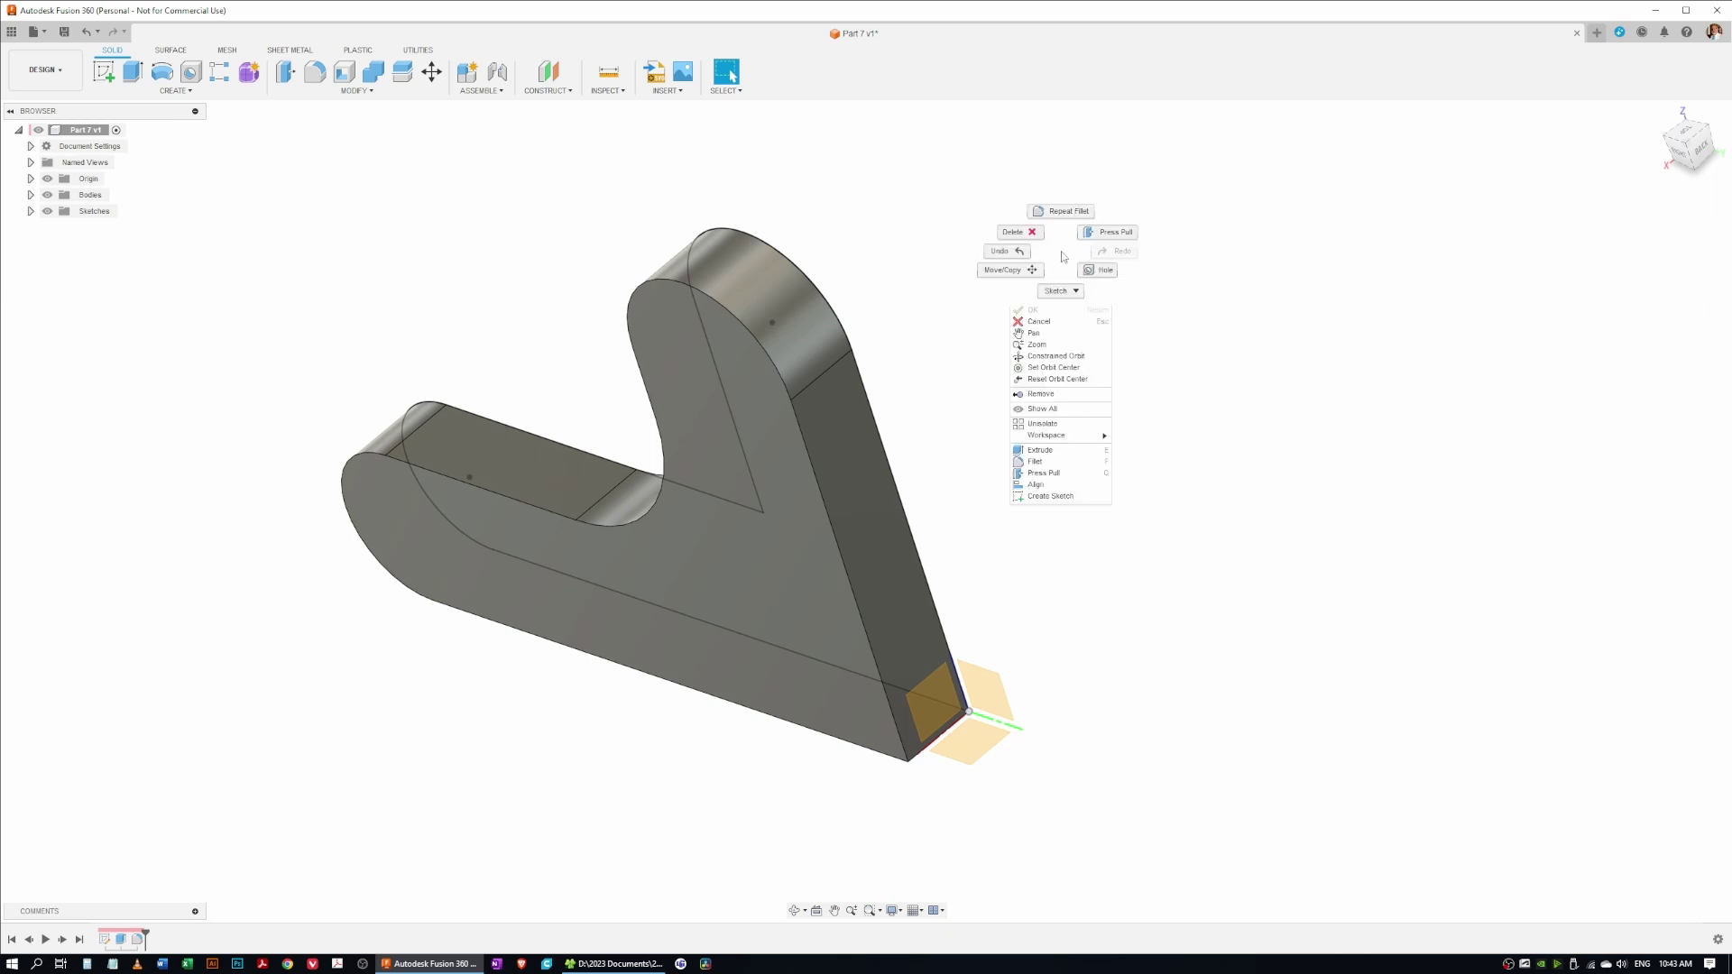
pyautogui.click(1062, 301)
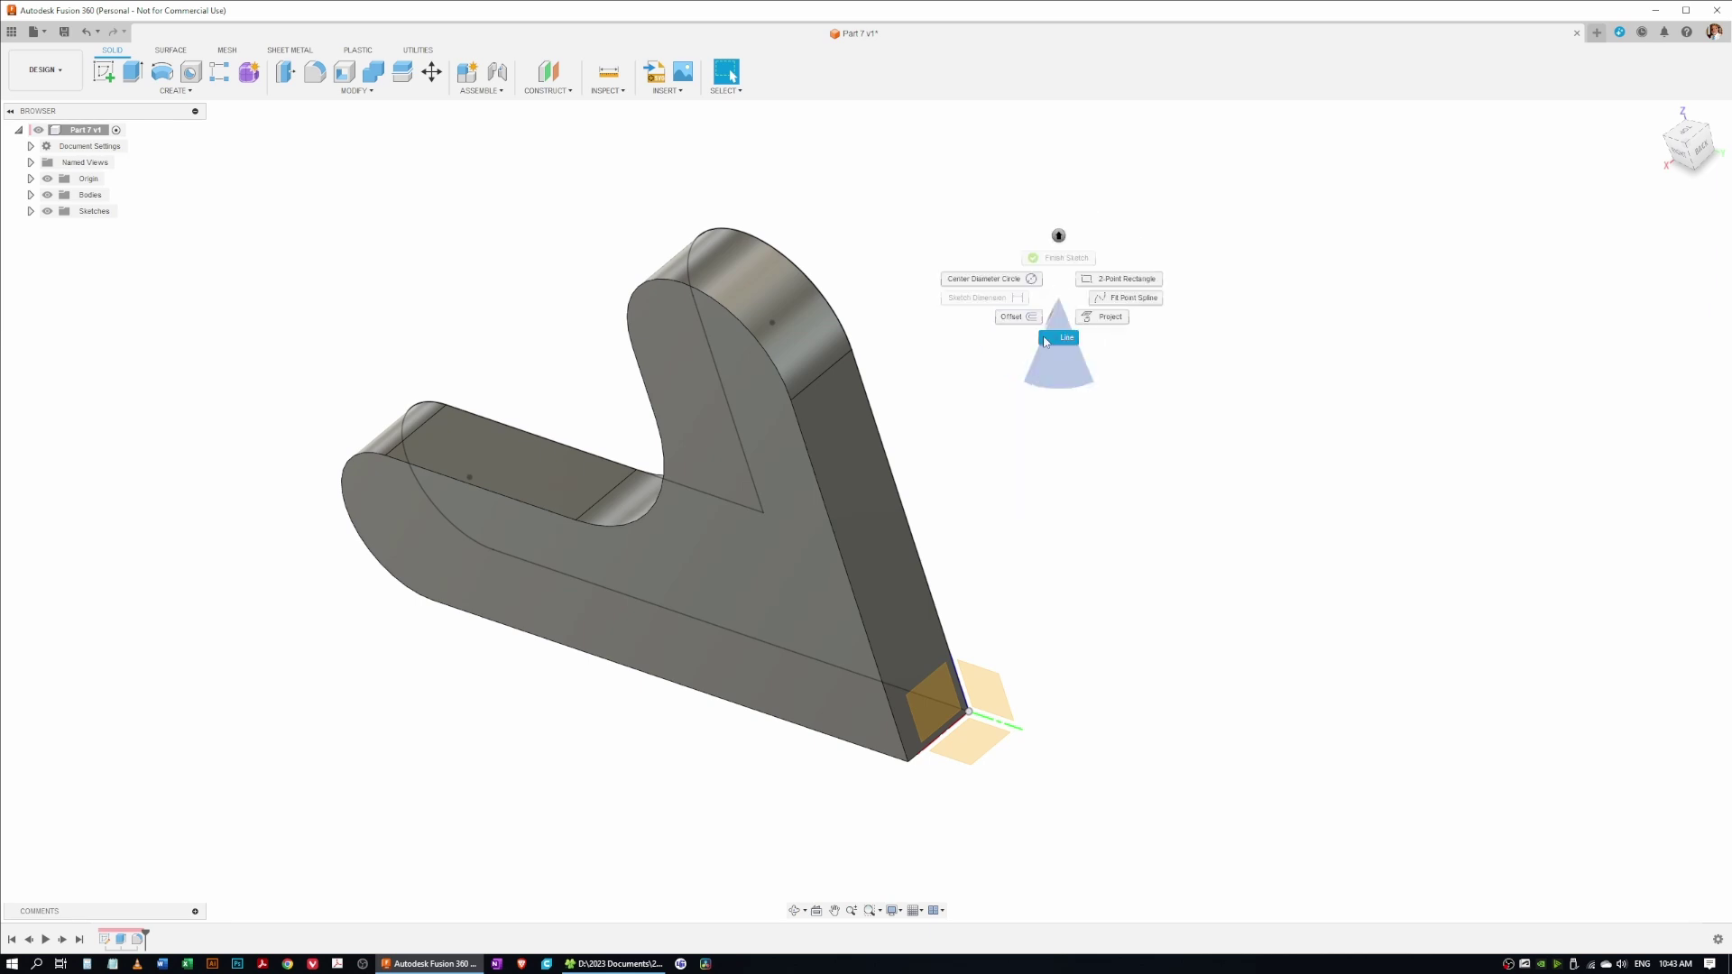
pyautogui.click(988, 281)
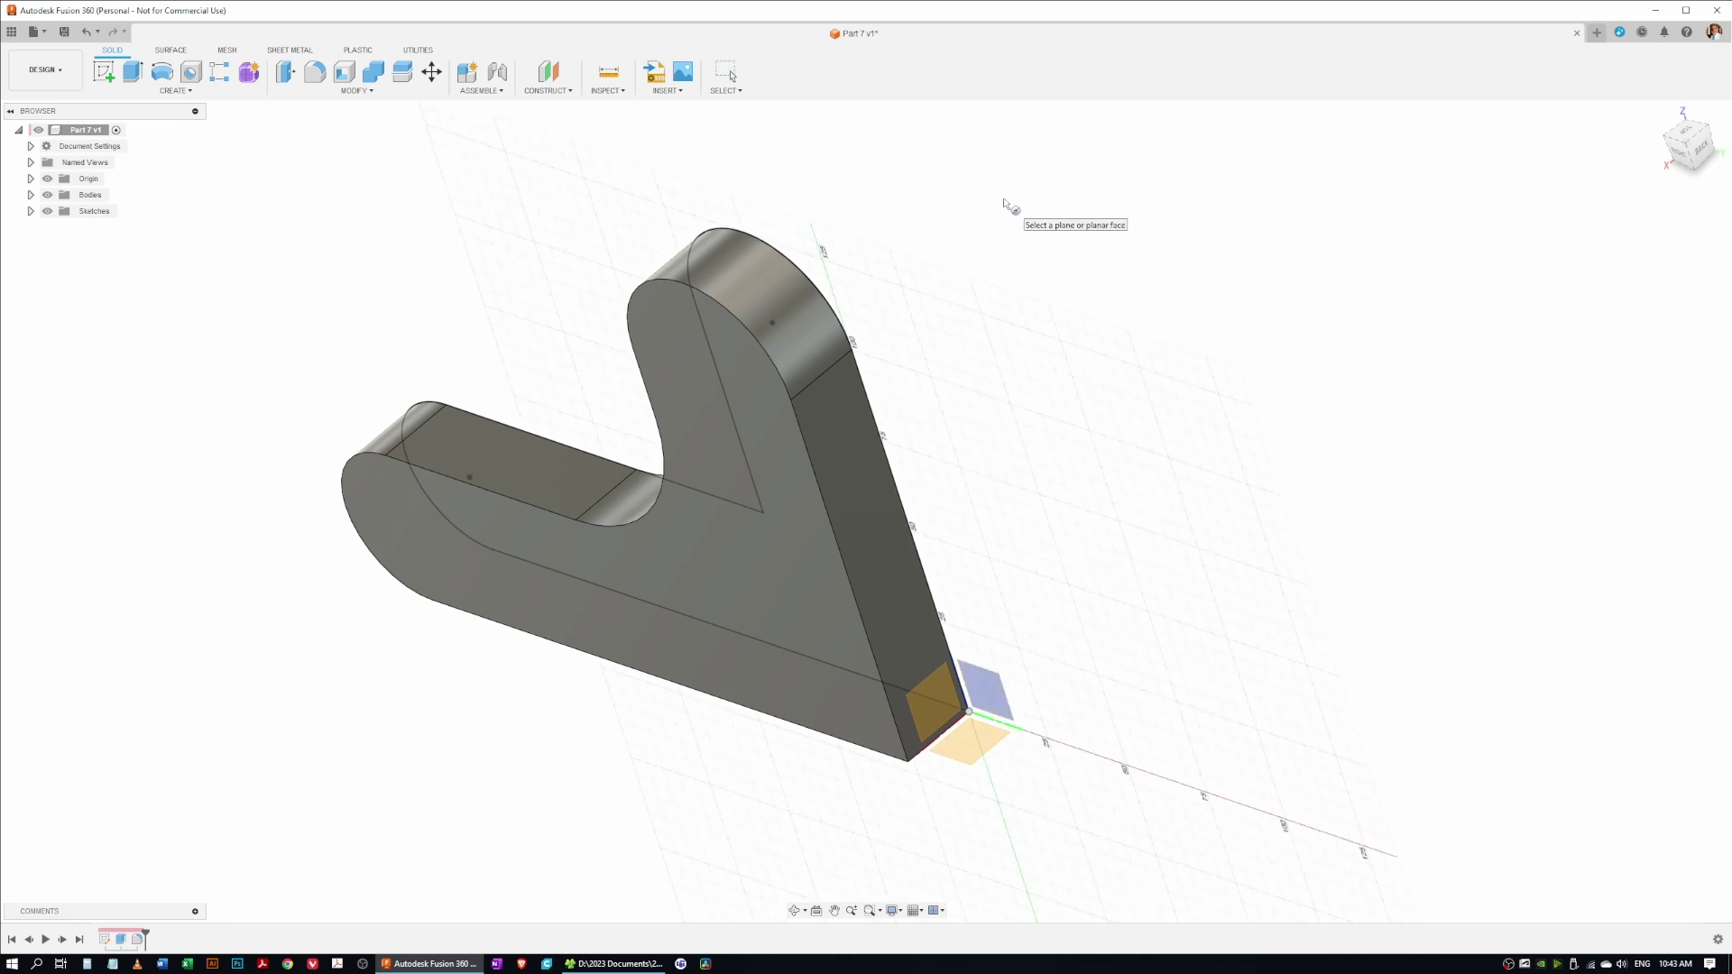
pyautogui.click(848, 483)
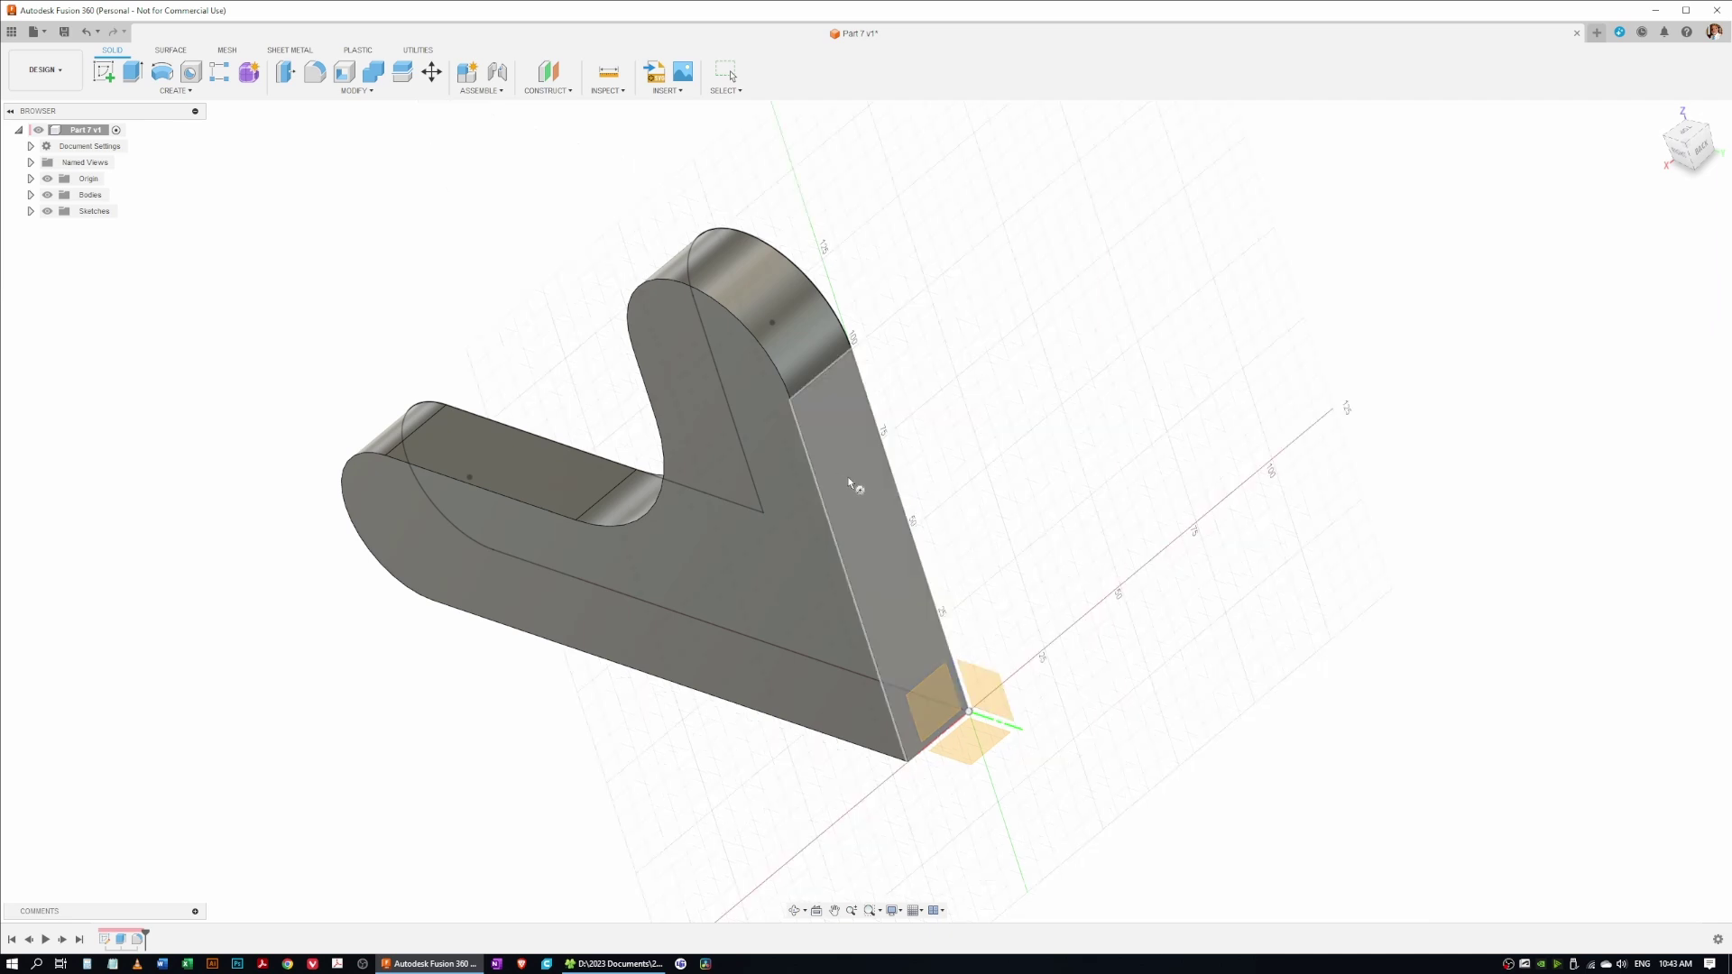
pyautogui.click(756, 544)
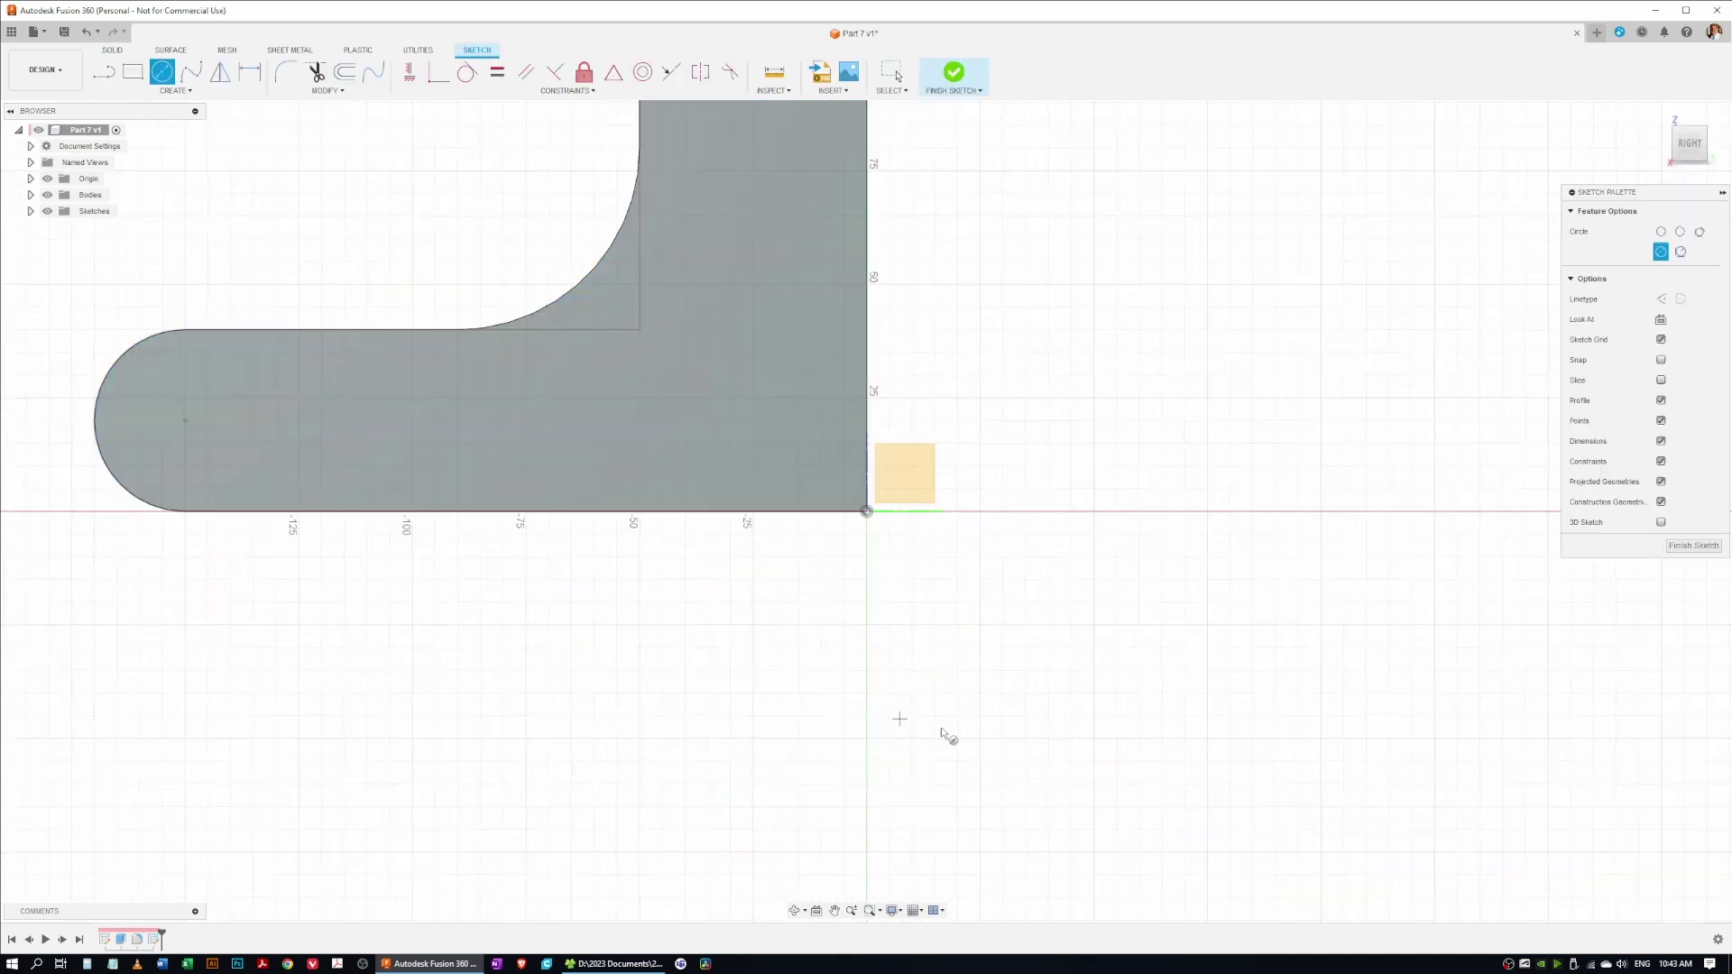
pyautogui.scroll(2, 698, 426)
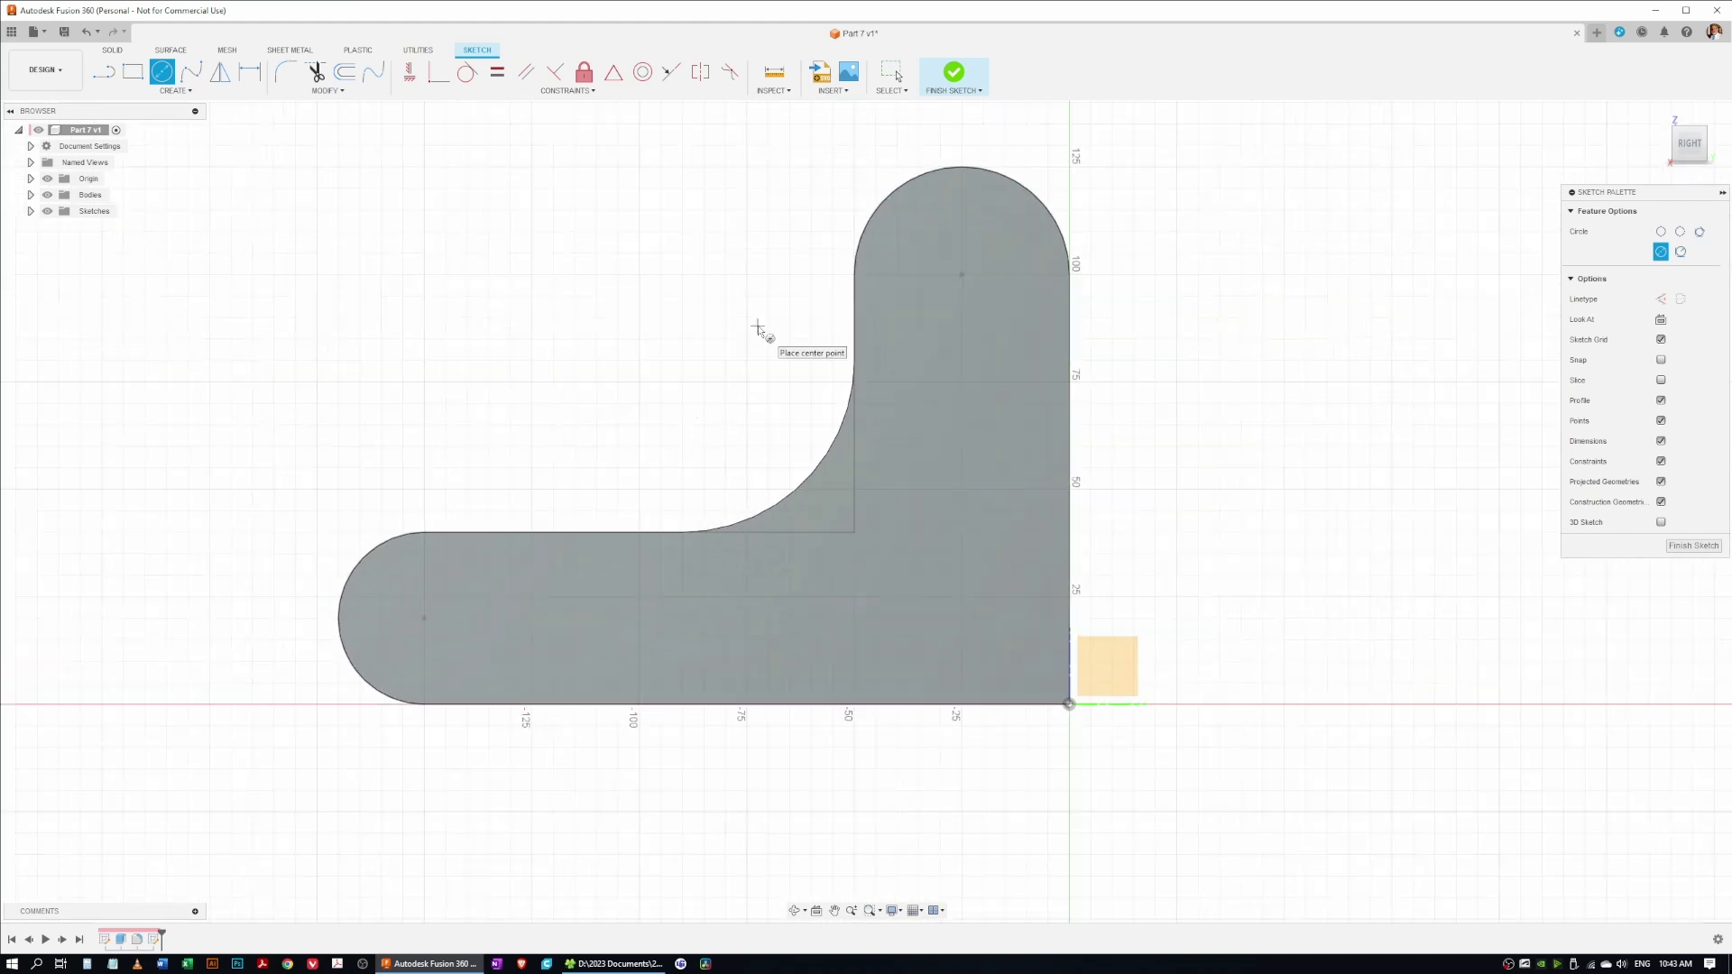
pyautogui.click(933, 325)
pyautogui.click(462, 580)
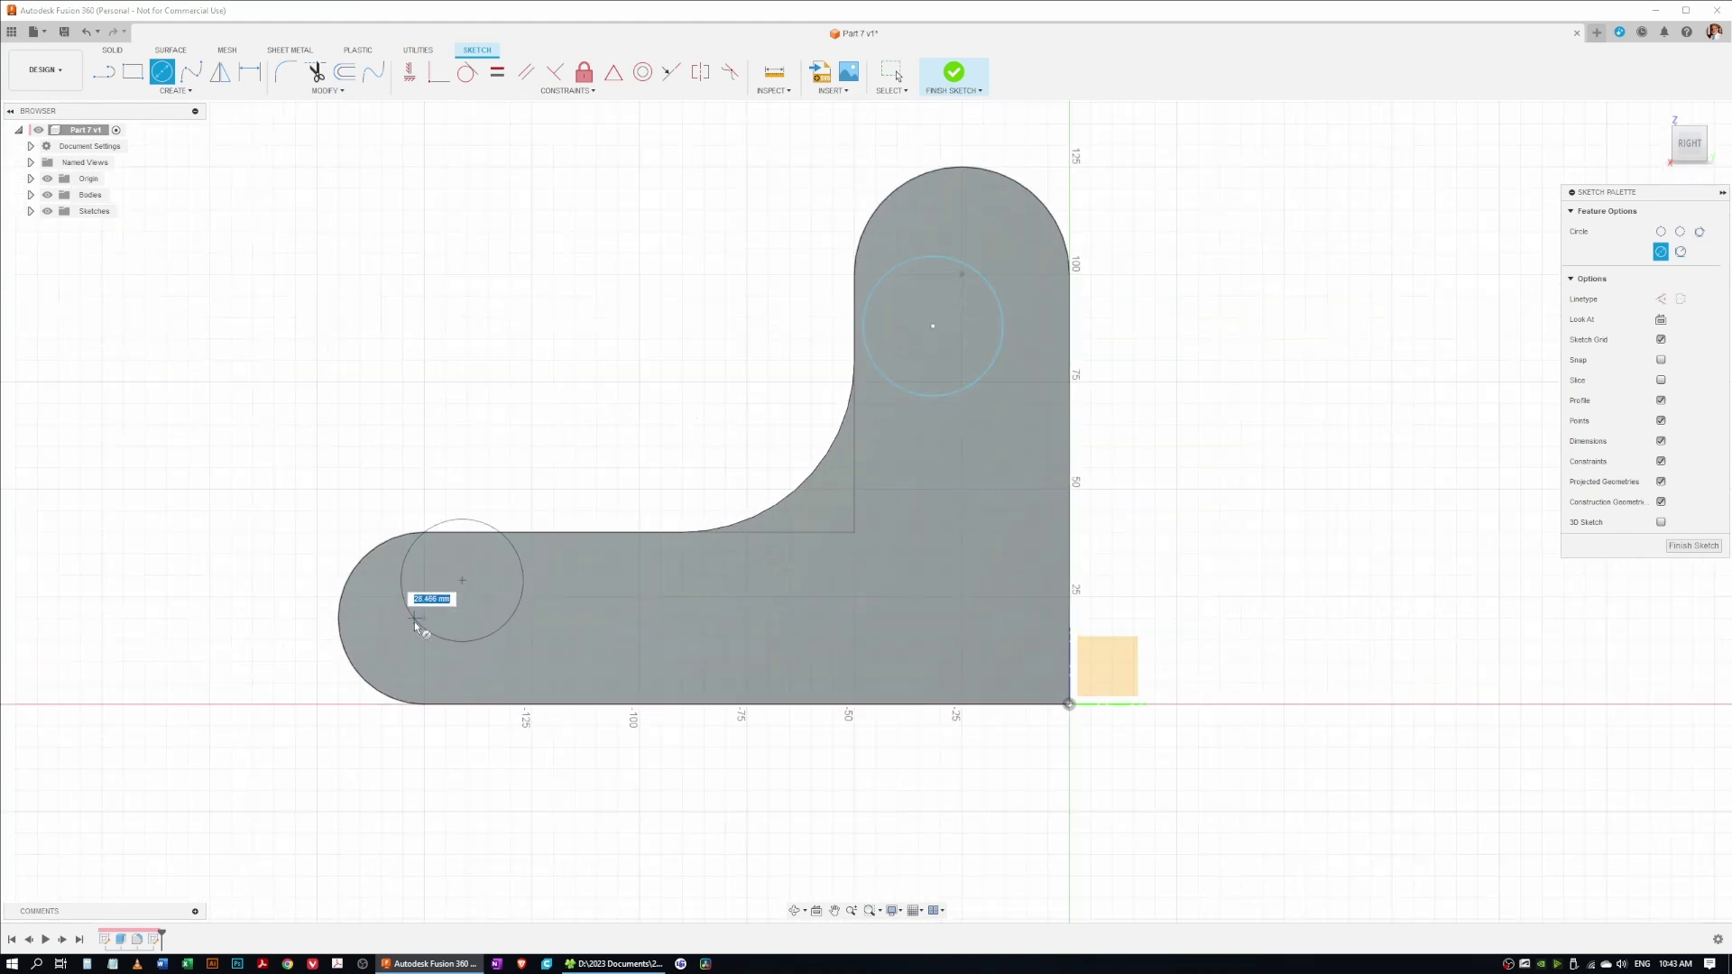
pyautogui.click(414, 620)
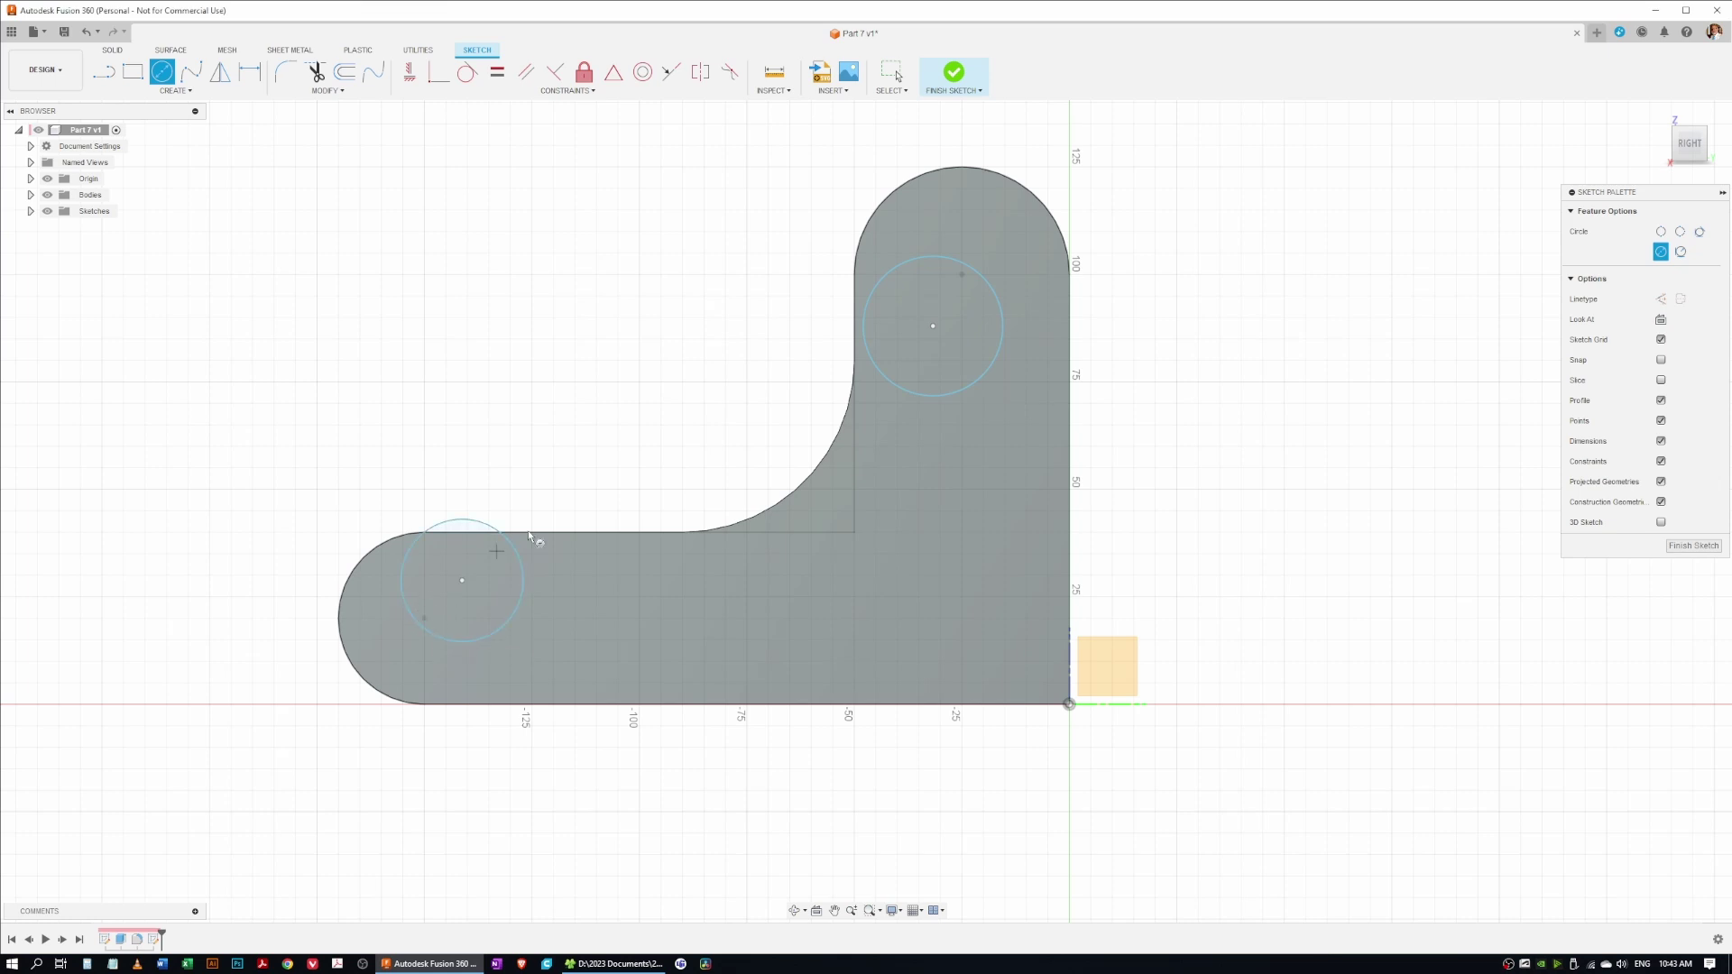
pyautogui.rightClick(647, 288)
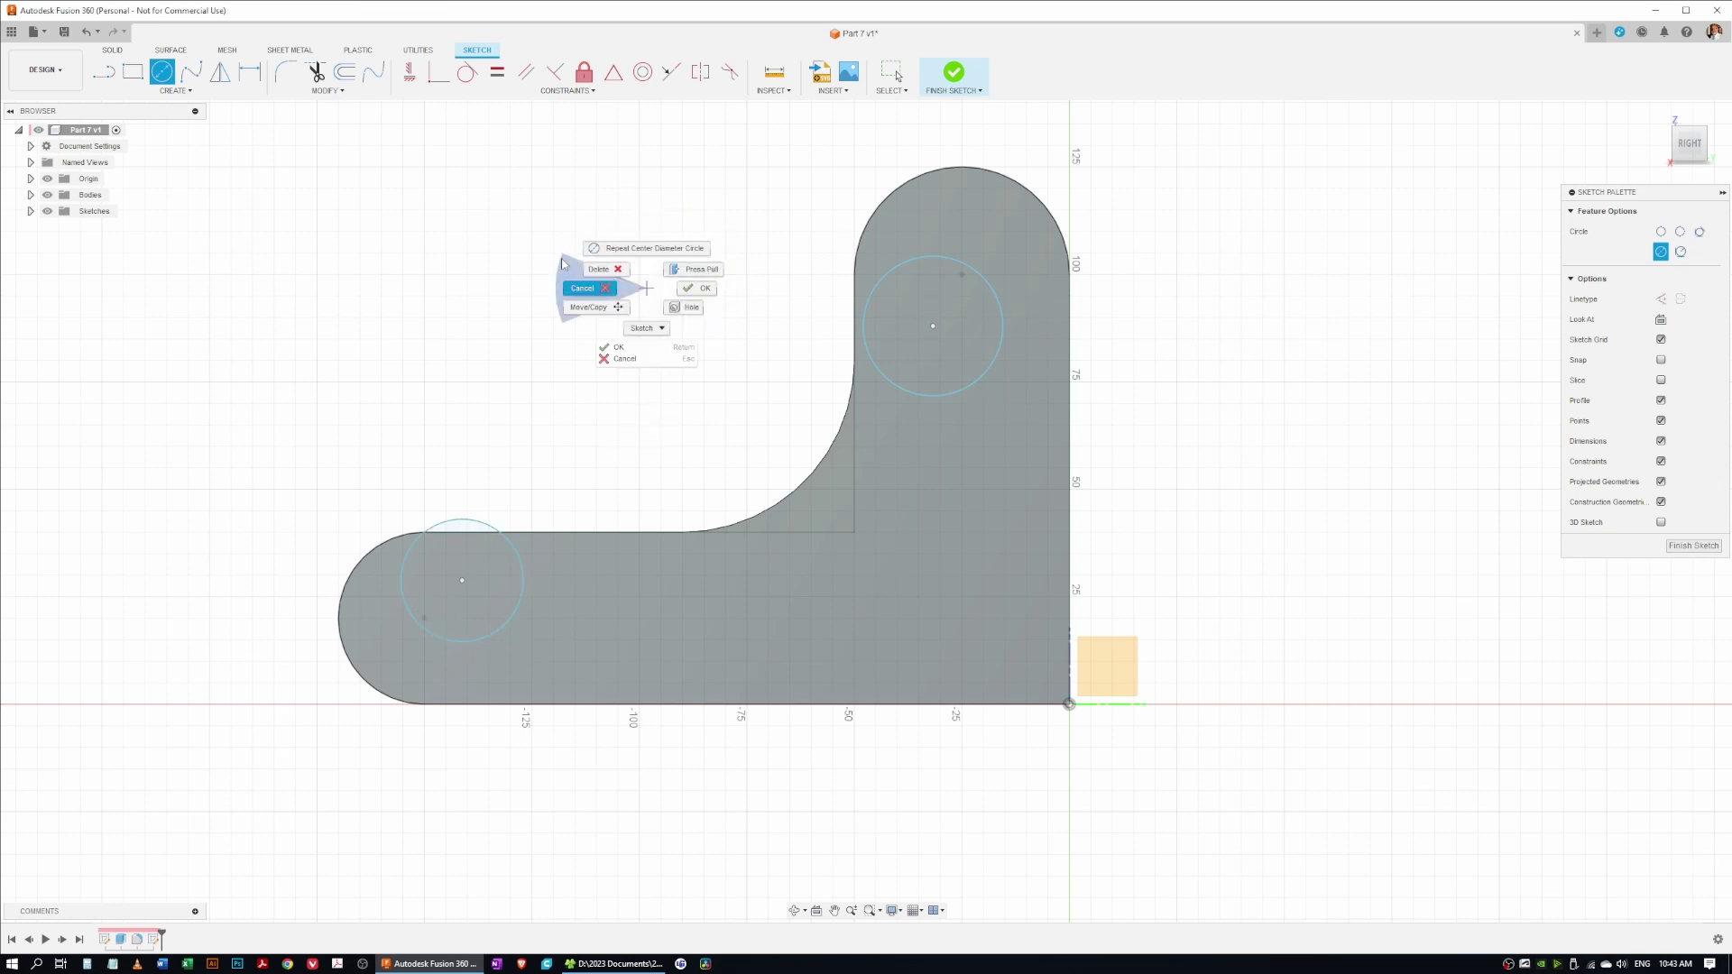
pyautogui.click(697, 288)
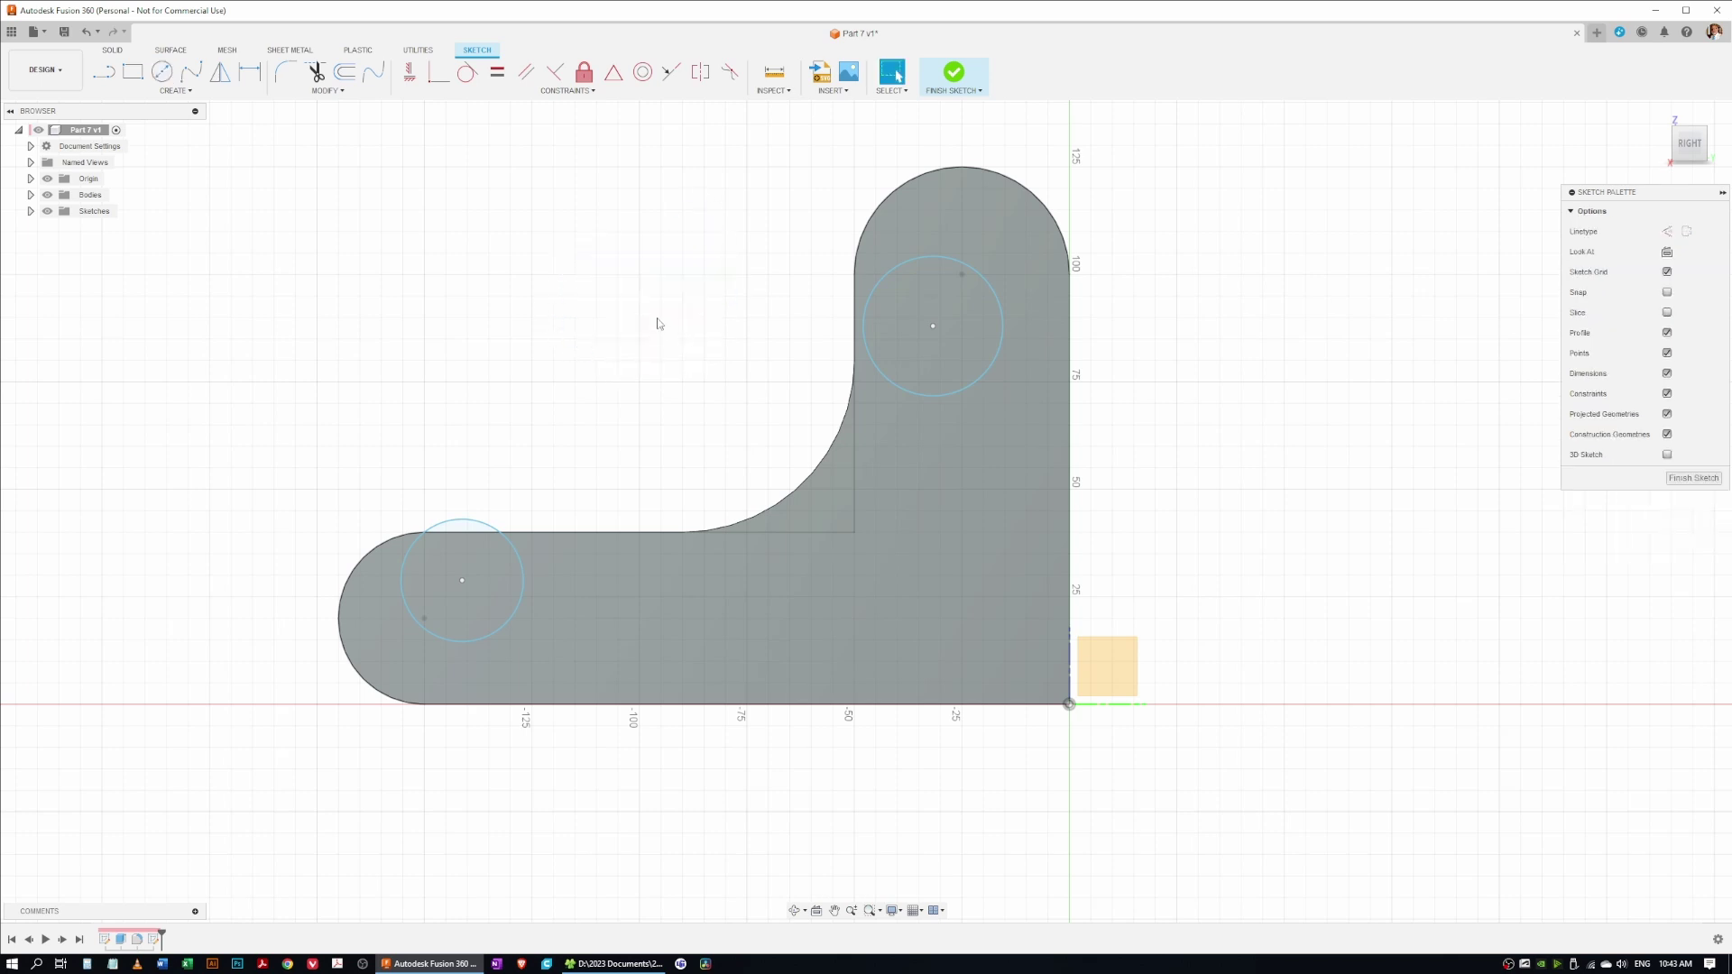
# Step: Make each circle concentric with the rounded end arc of its leg
pyautogui.click(642, 71)
pyautogui.click(962, 263)
pyautogui.click(1033, 193)
pyautogui.click(442, 528)
pyautogui.click(346, 654)
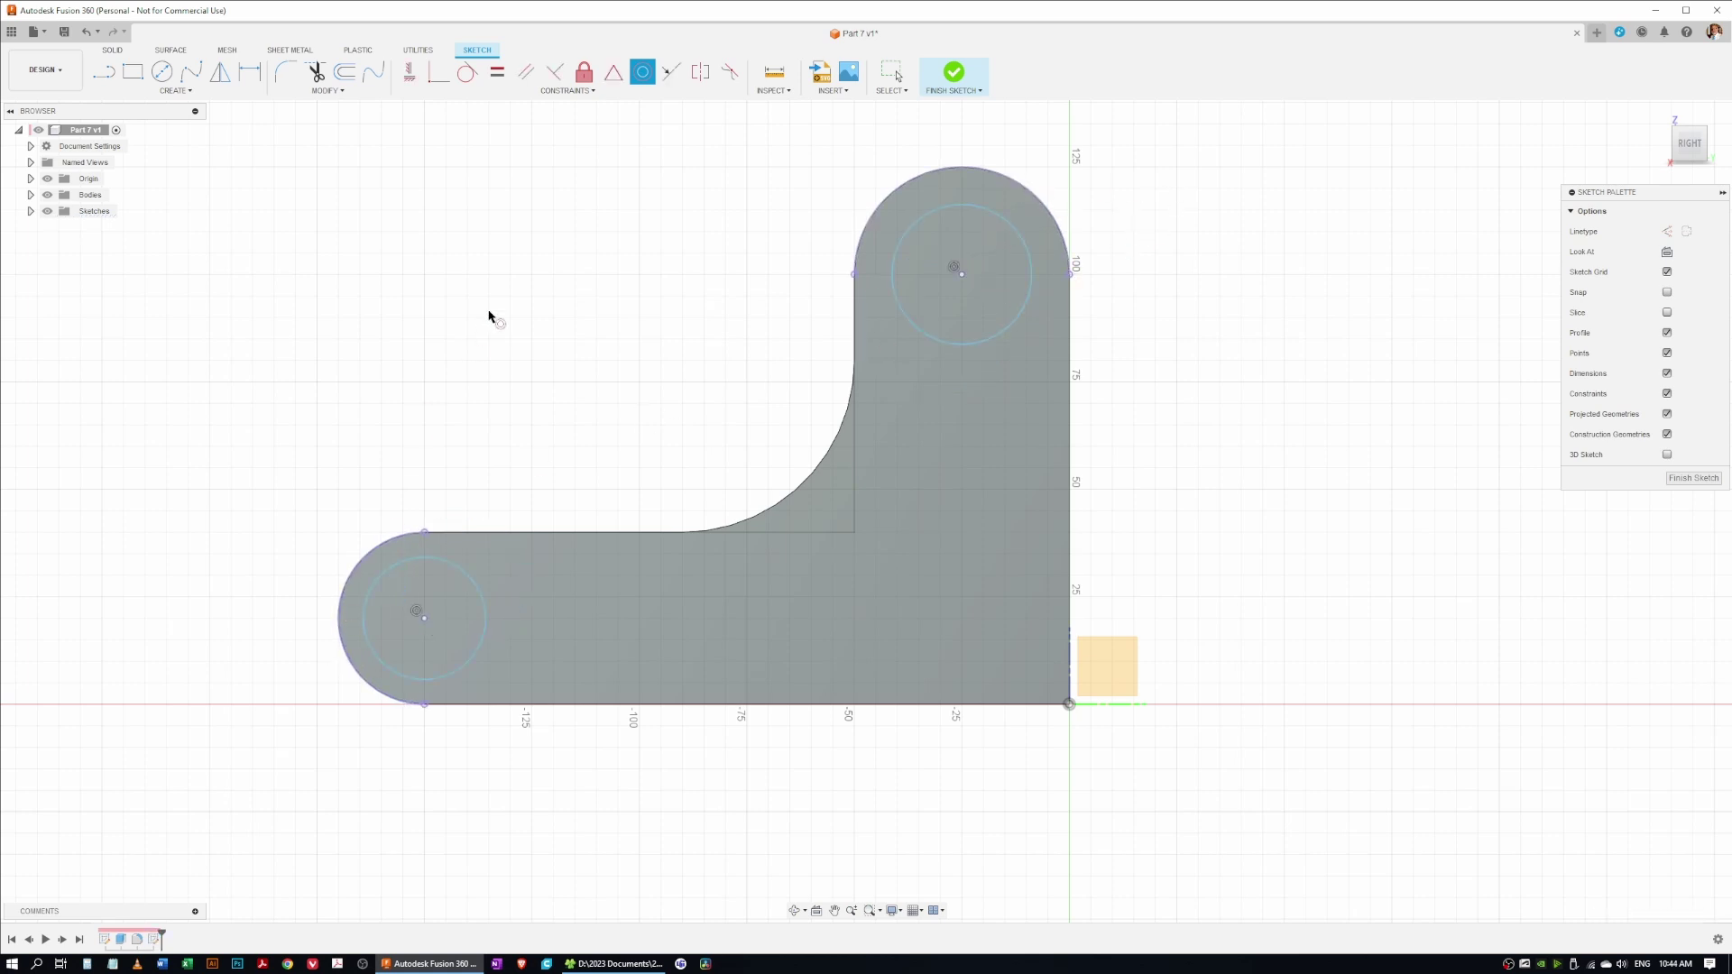
pyautogui.press('Escape')
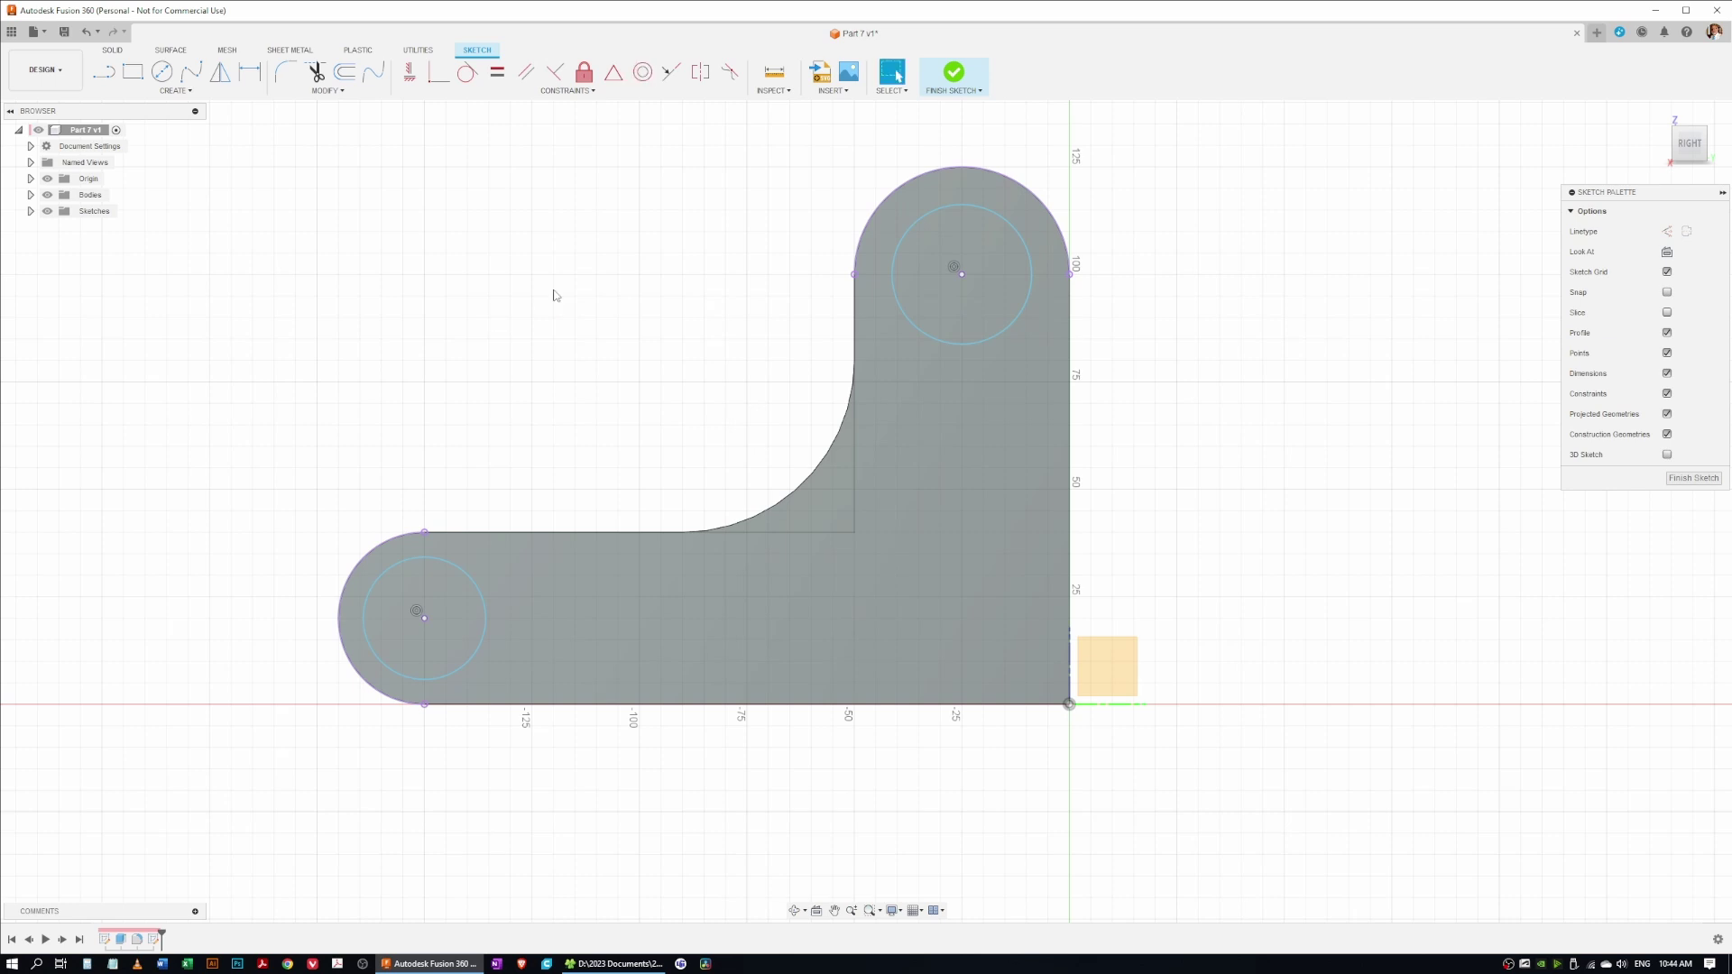
# Step: Dimension the circle in the upright leg's rounded end to a 25 mm diameter
pyautogui.press('d')
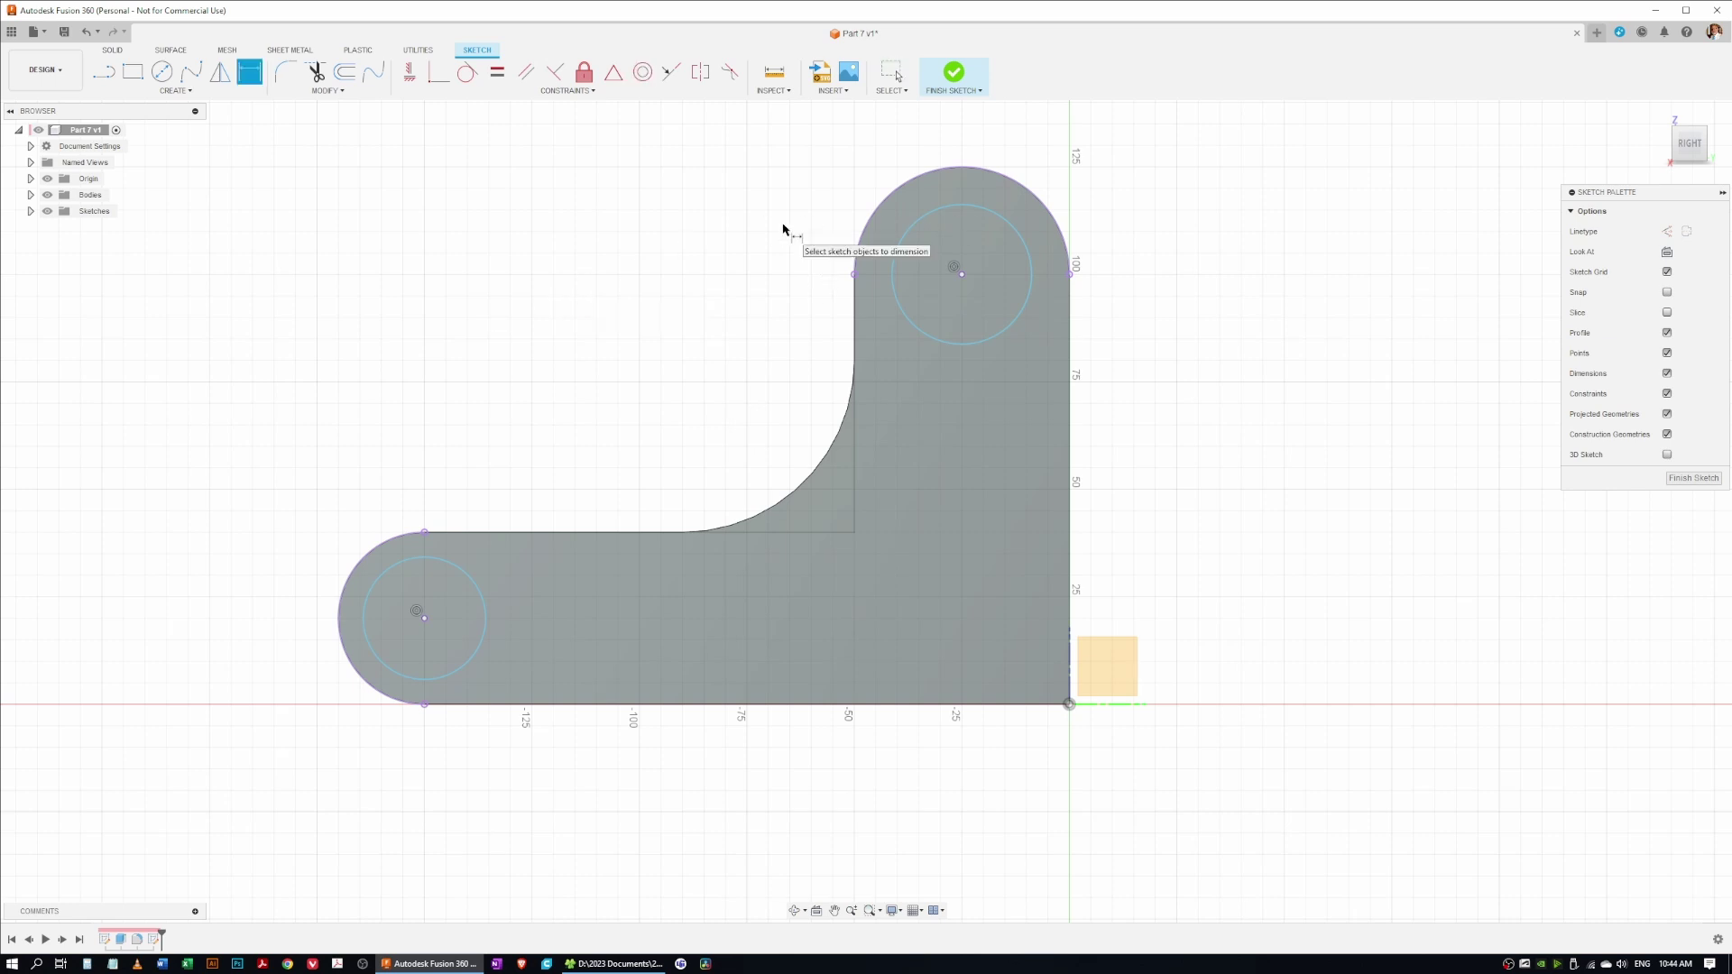
pyautogui.click(905, 239)
pyautogui.click(763, 209)
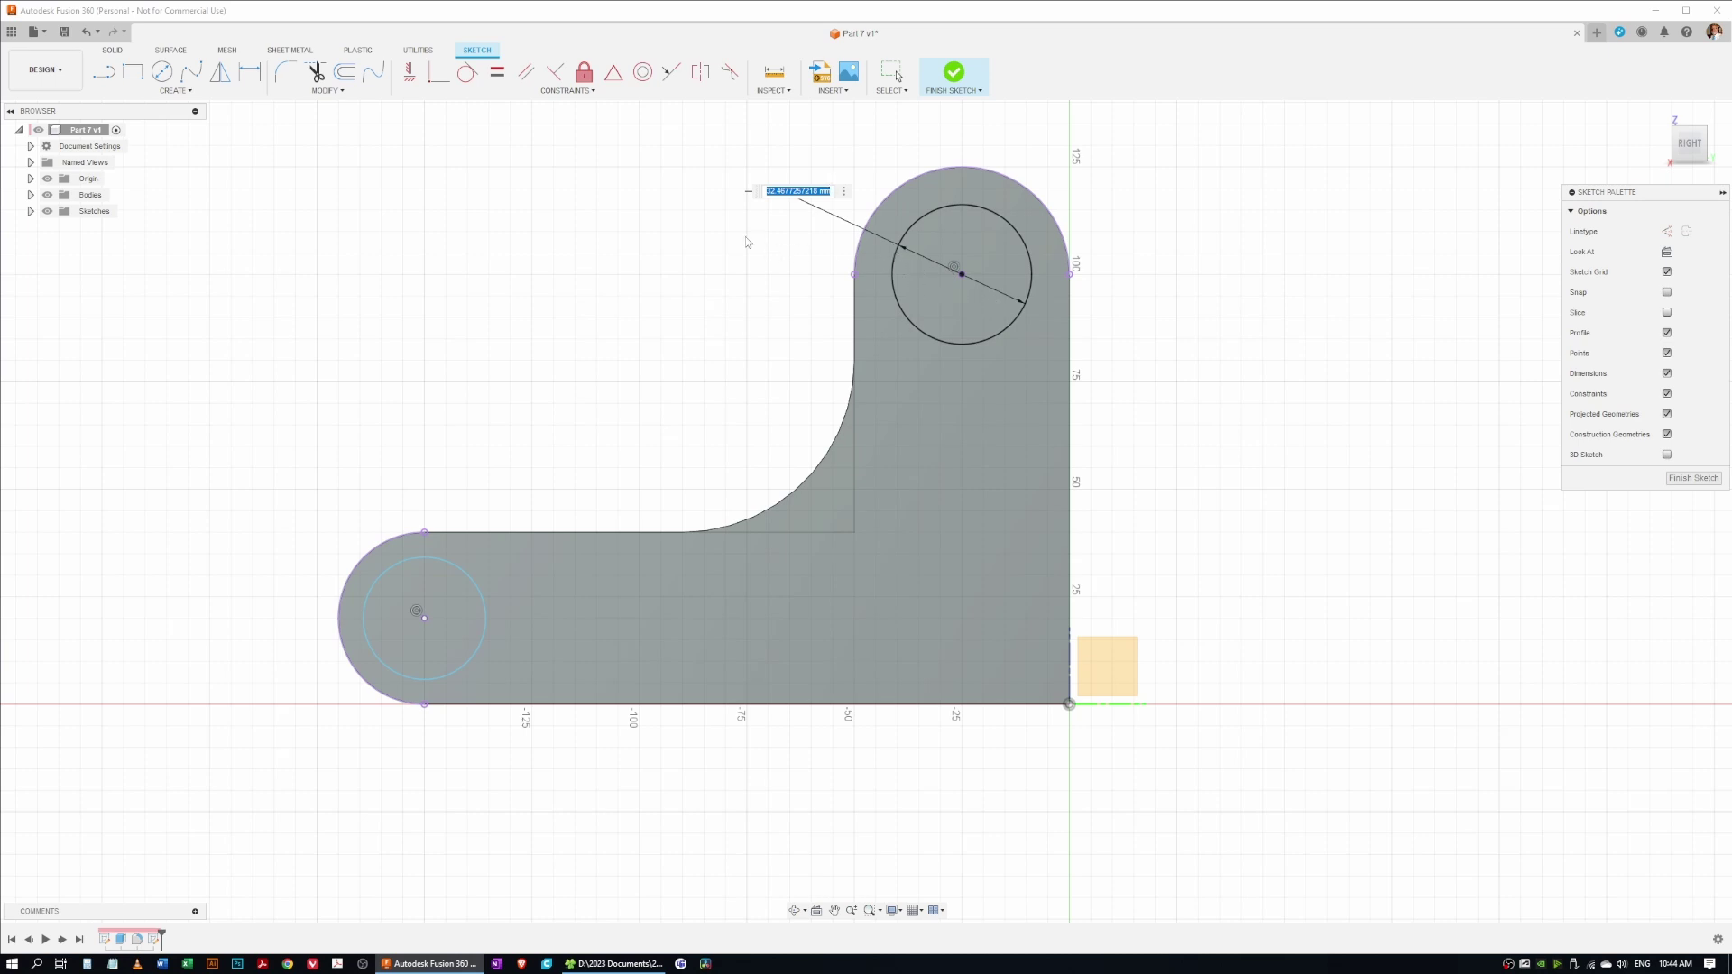
pyautogui.write('25')
pyautogui.press('Return')
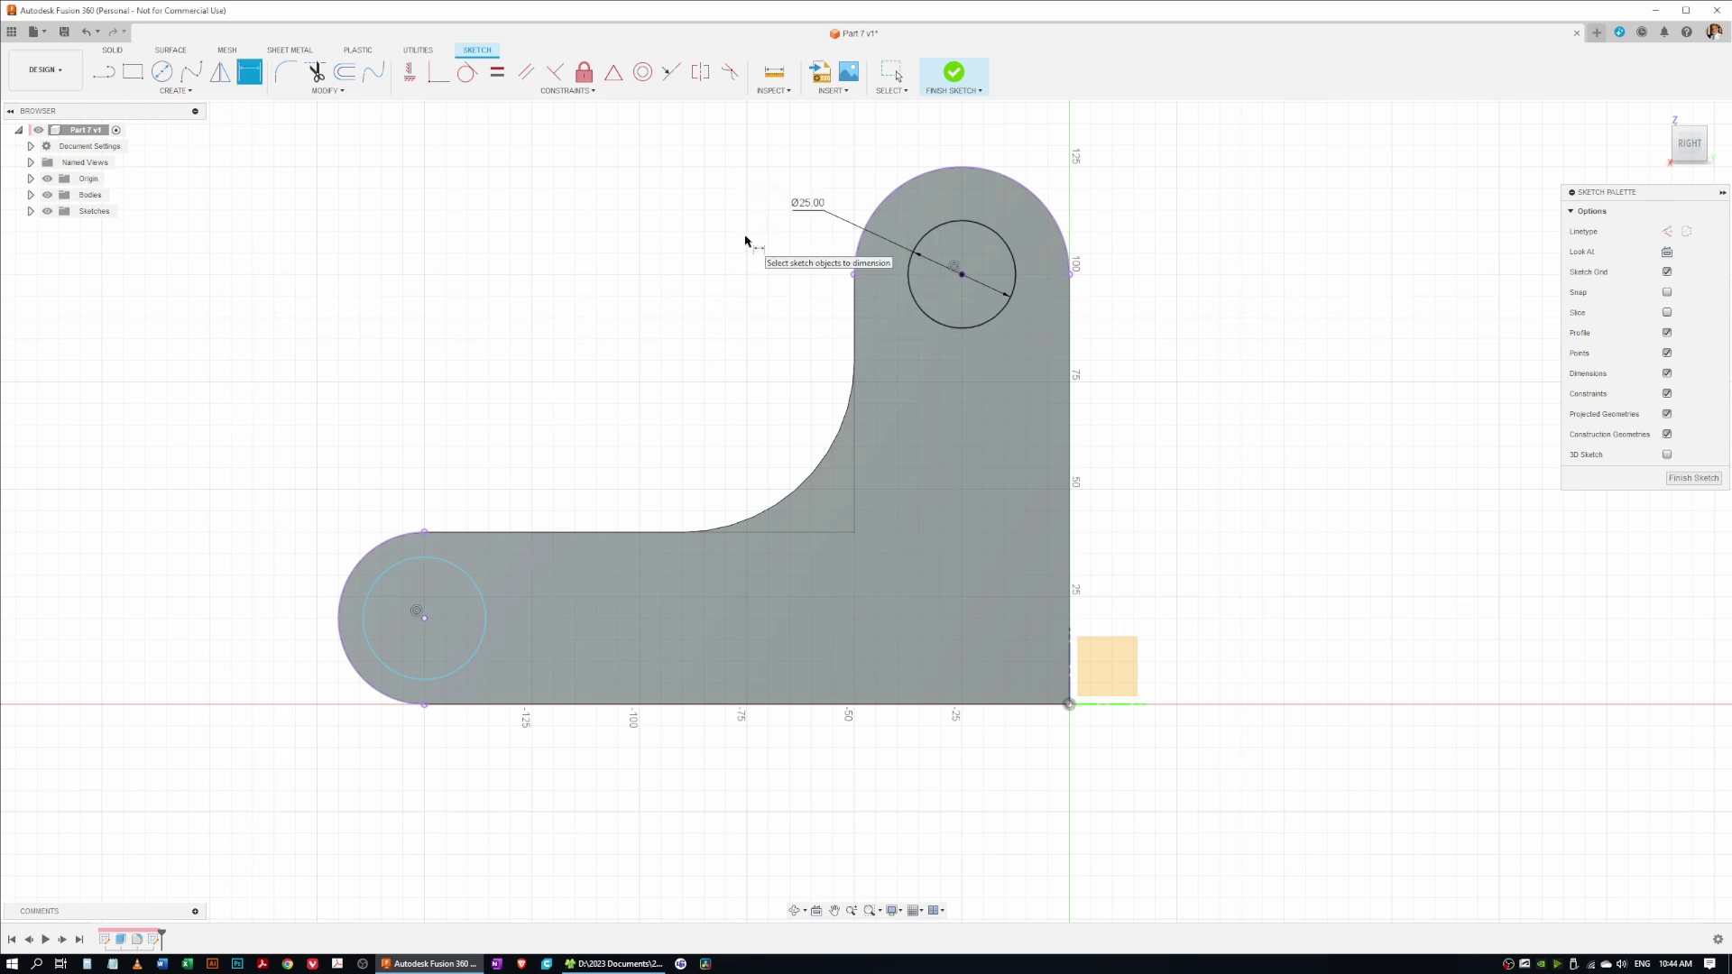
# Step: Dimension the circle in the horizontal leg's rounded end to a 20 mm diameter
pyautogui.click(393, 572)
pyautogui.click(311, 453)
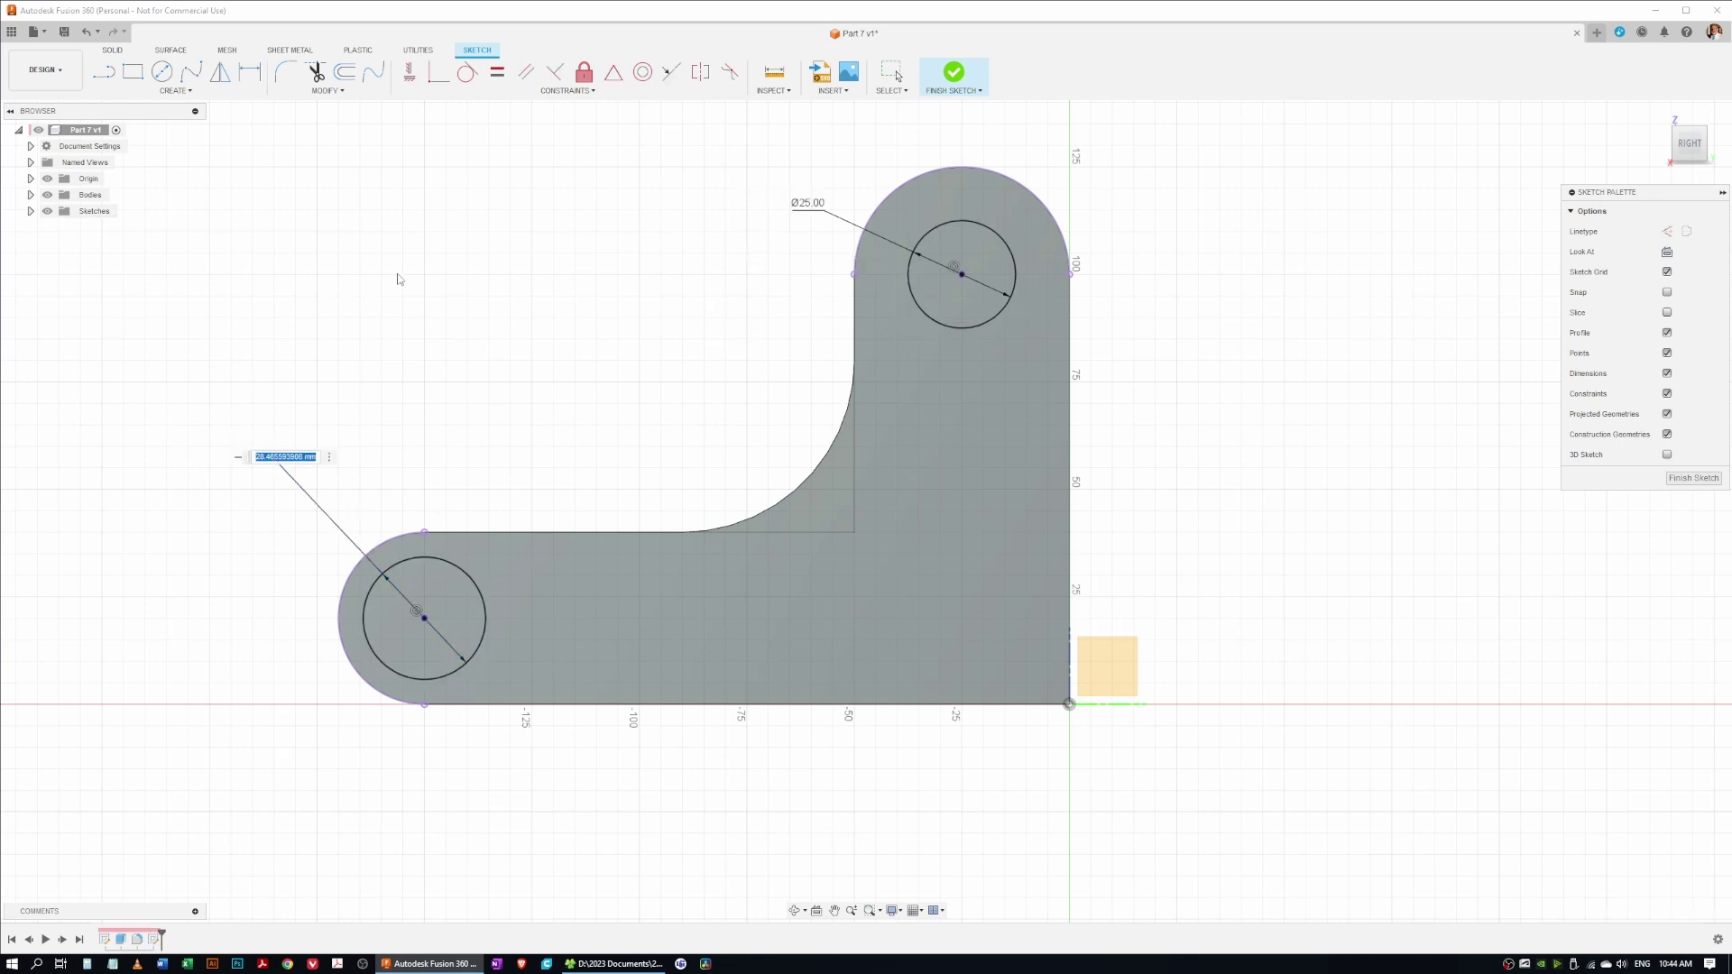
pyautogui.write('20')
pyautogui.press('Return')
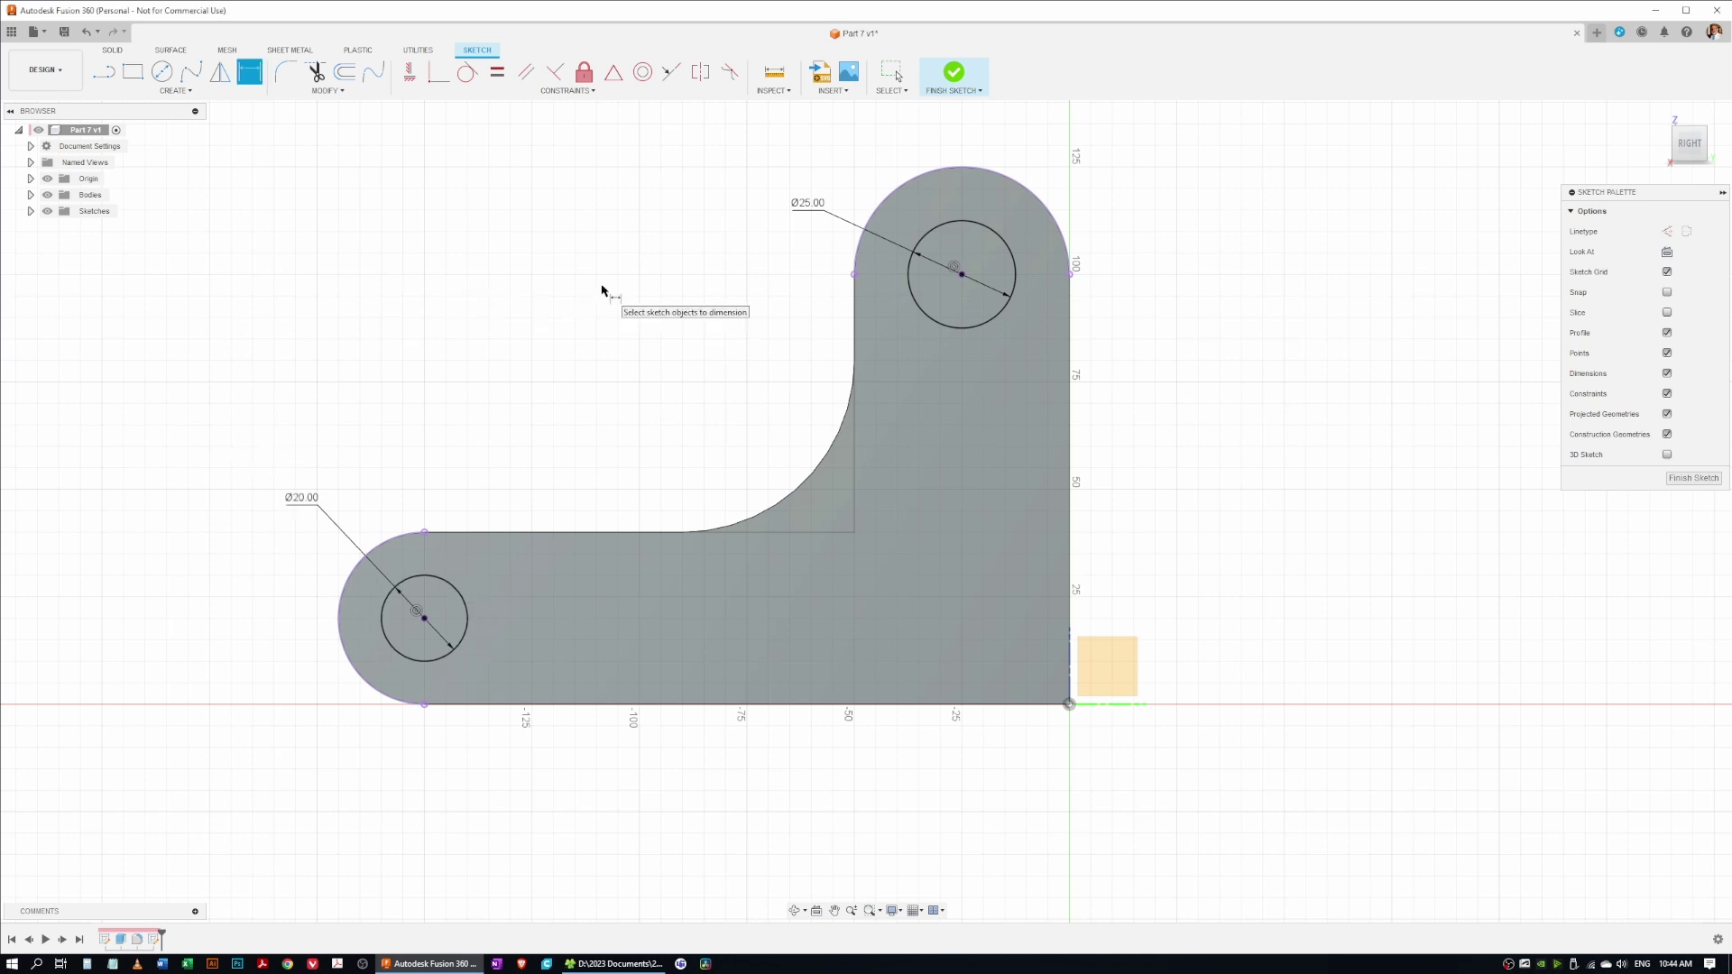
pyautogui.rightClick(645, 251)
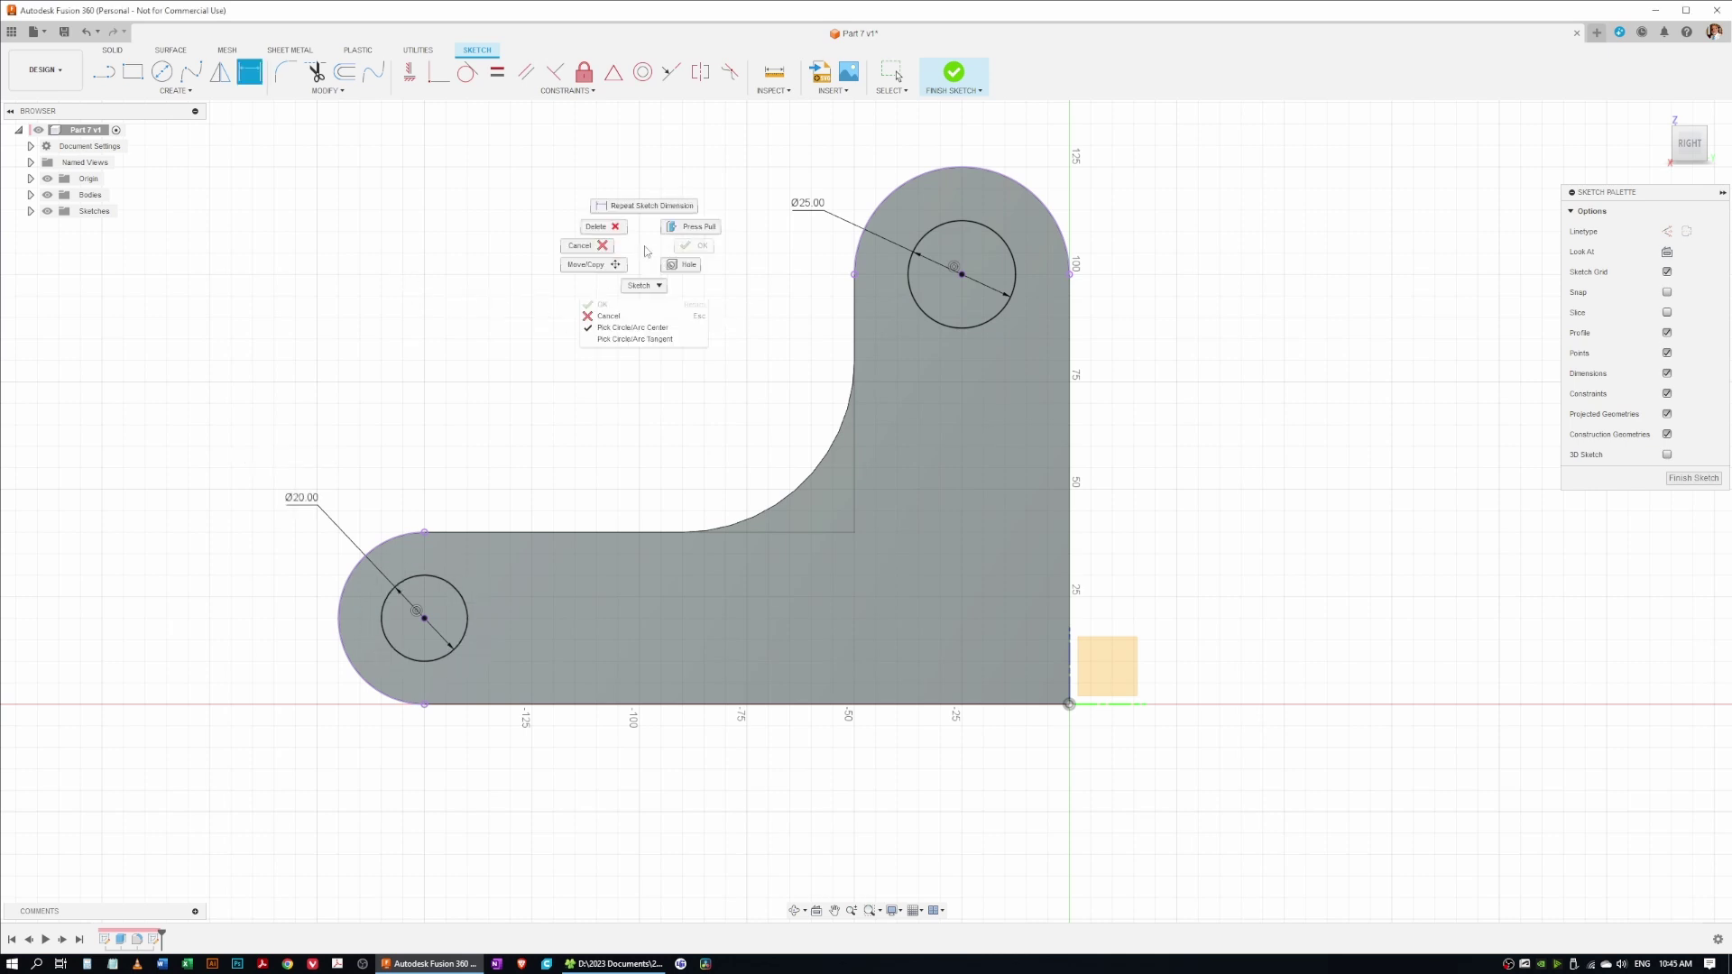
pyautogui.click(469, 429)
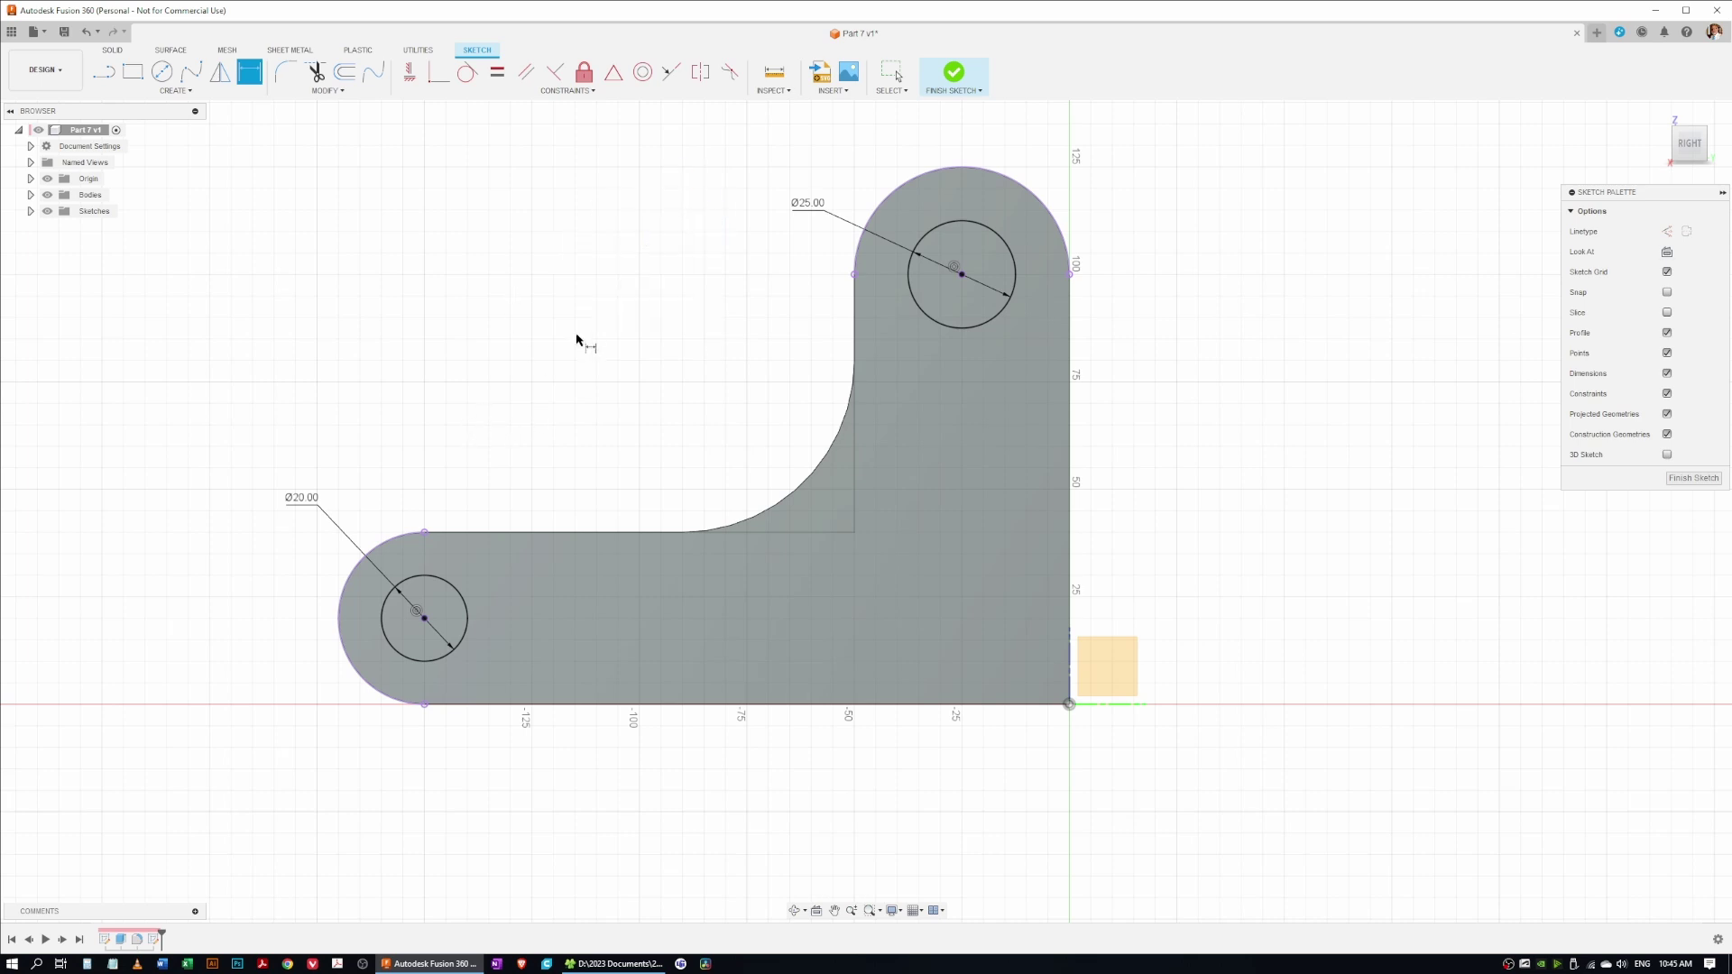
# Step: Extrude both circles into the body as a one-sided cut with extent All, making a through hole in each leg
pyautogui.press('e')
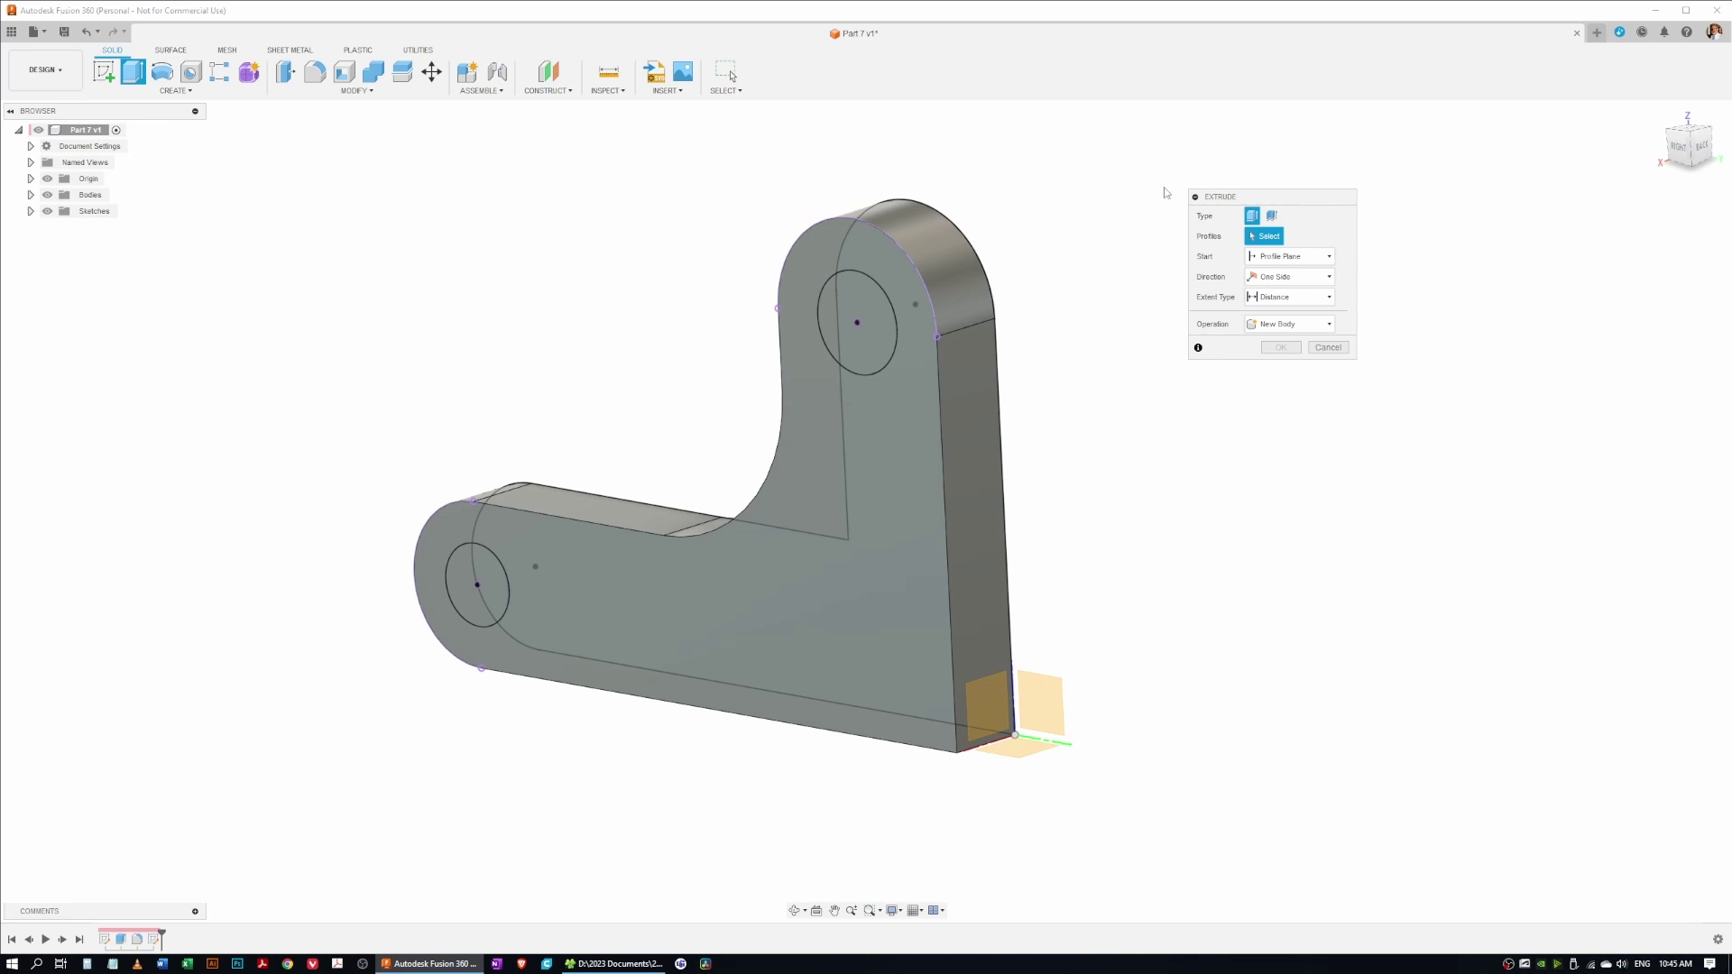
pyautogui.moveTo(1265, 200); pyautogui.dragTo(1292, 186)
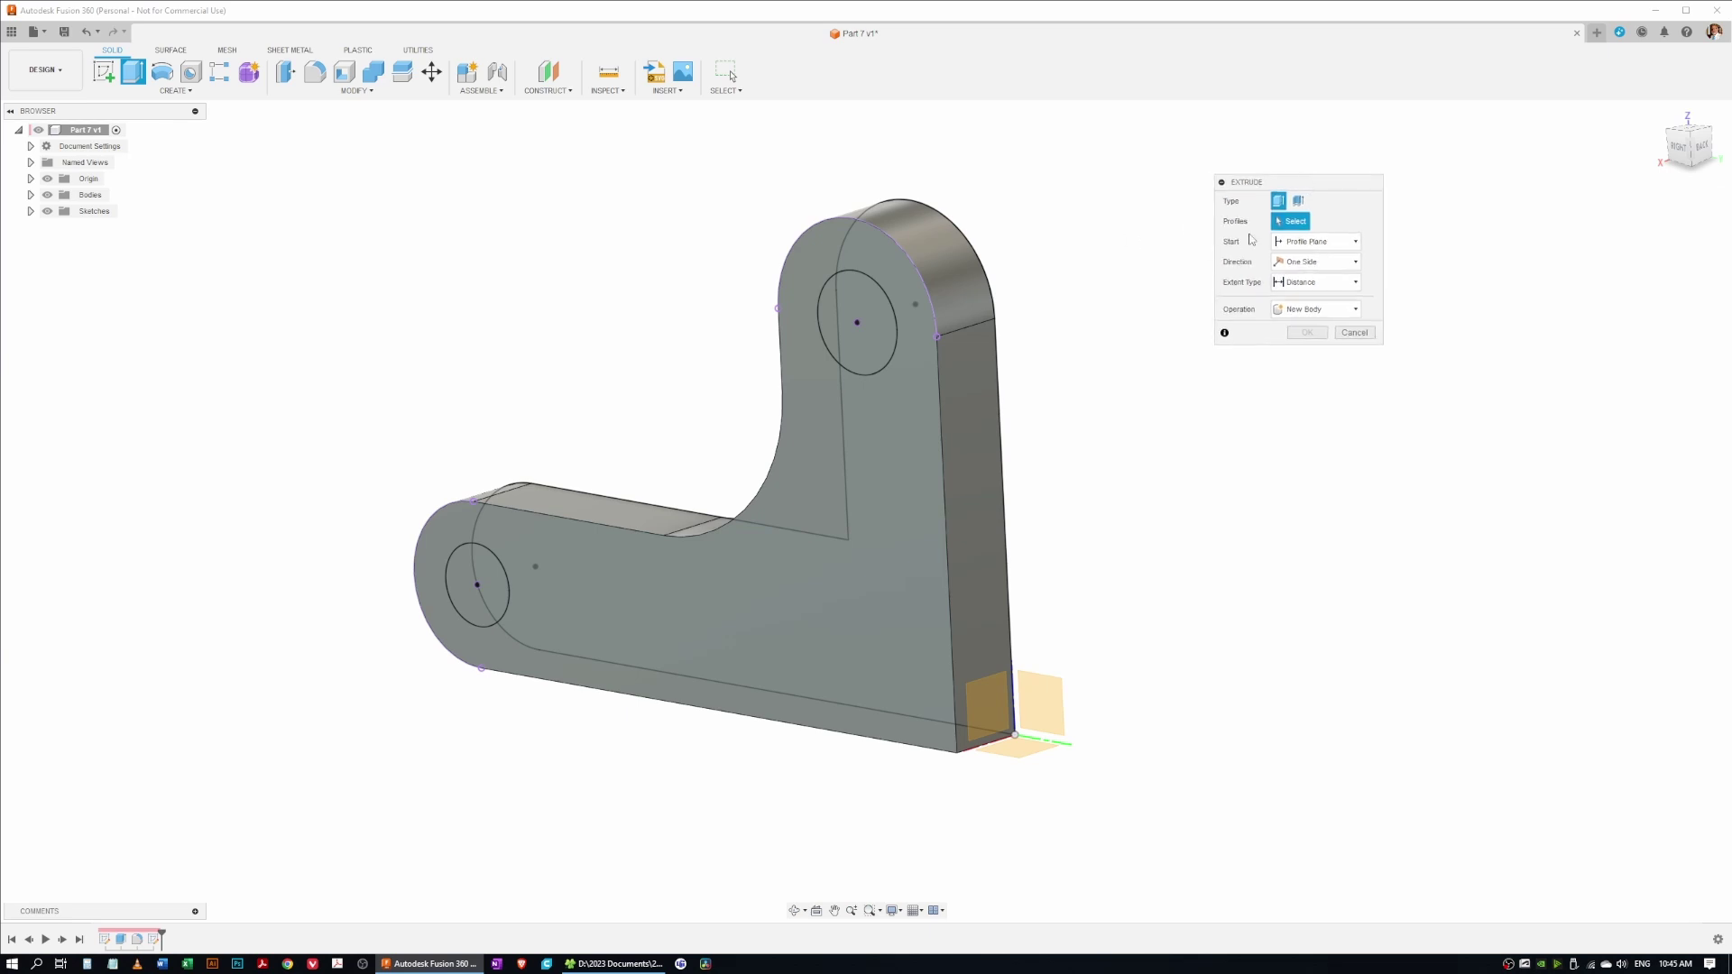
pyautogui.click(878, 318)
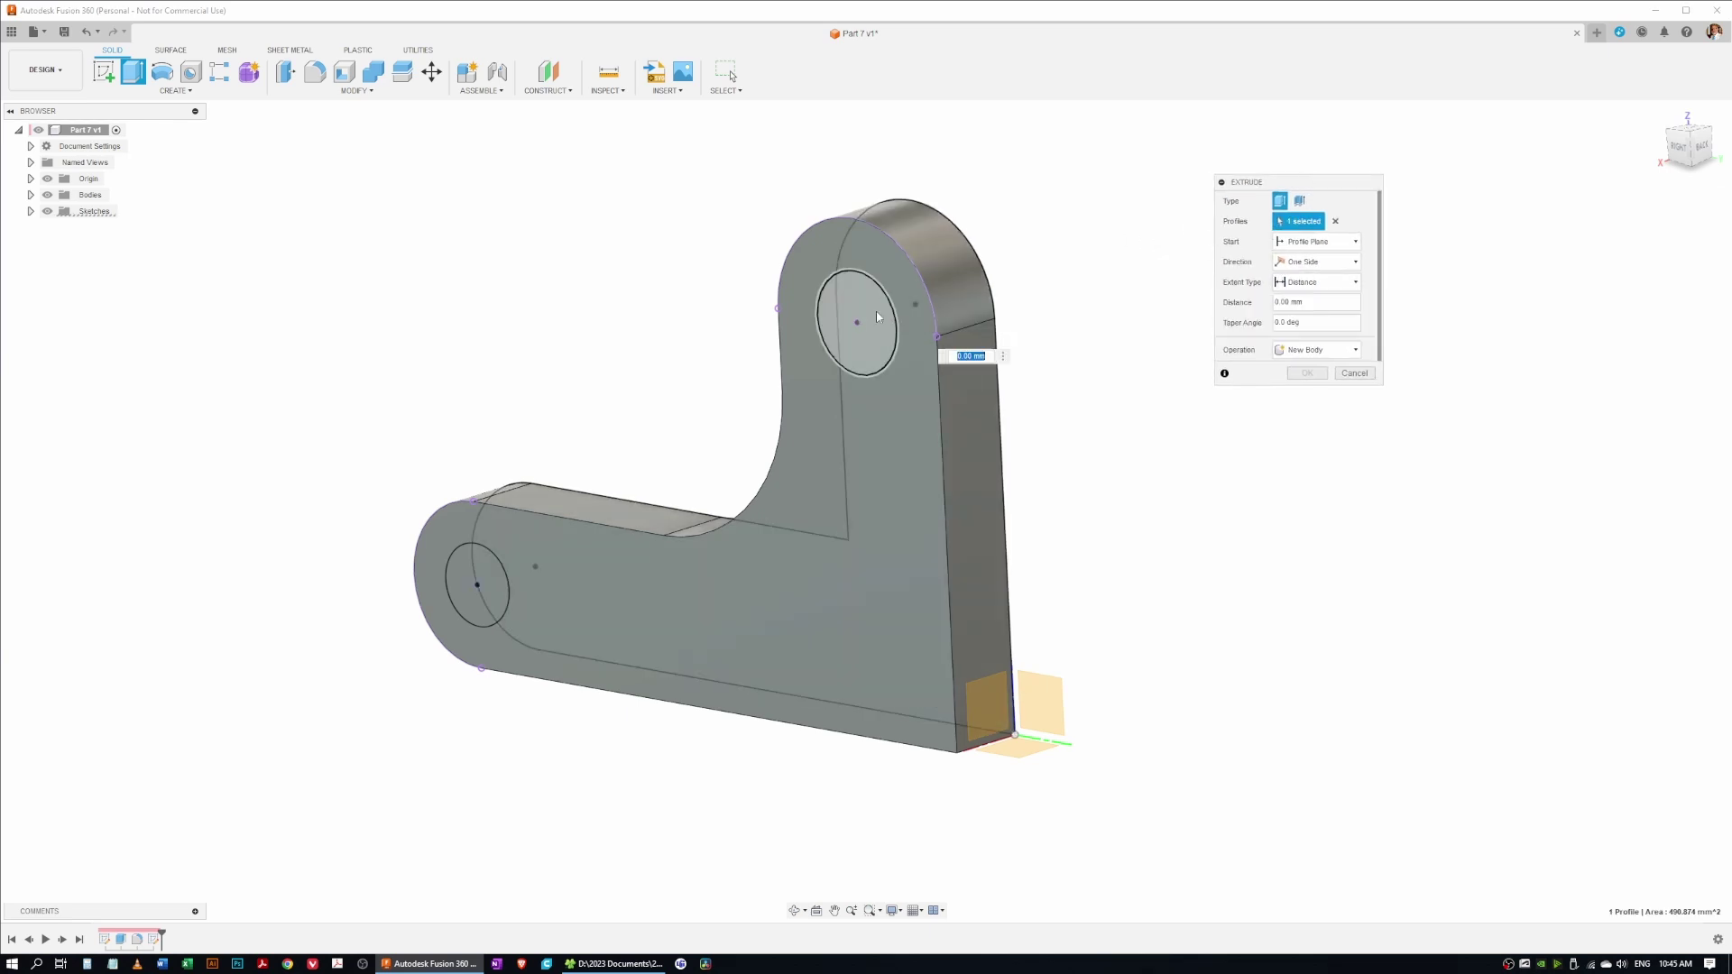
pyautogui.click(455, 585)
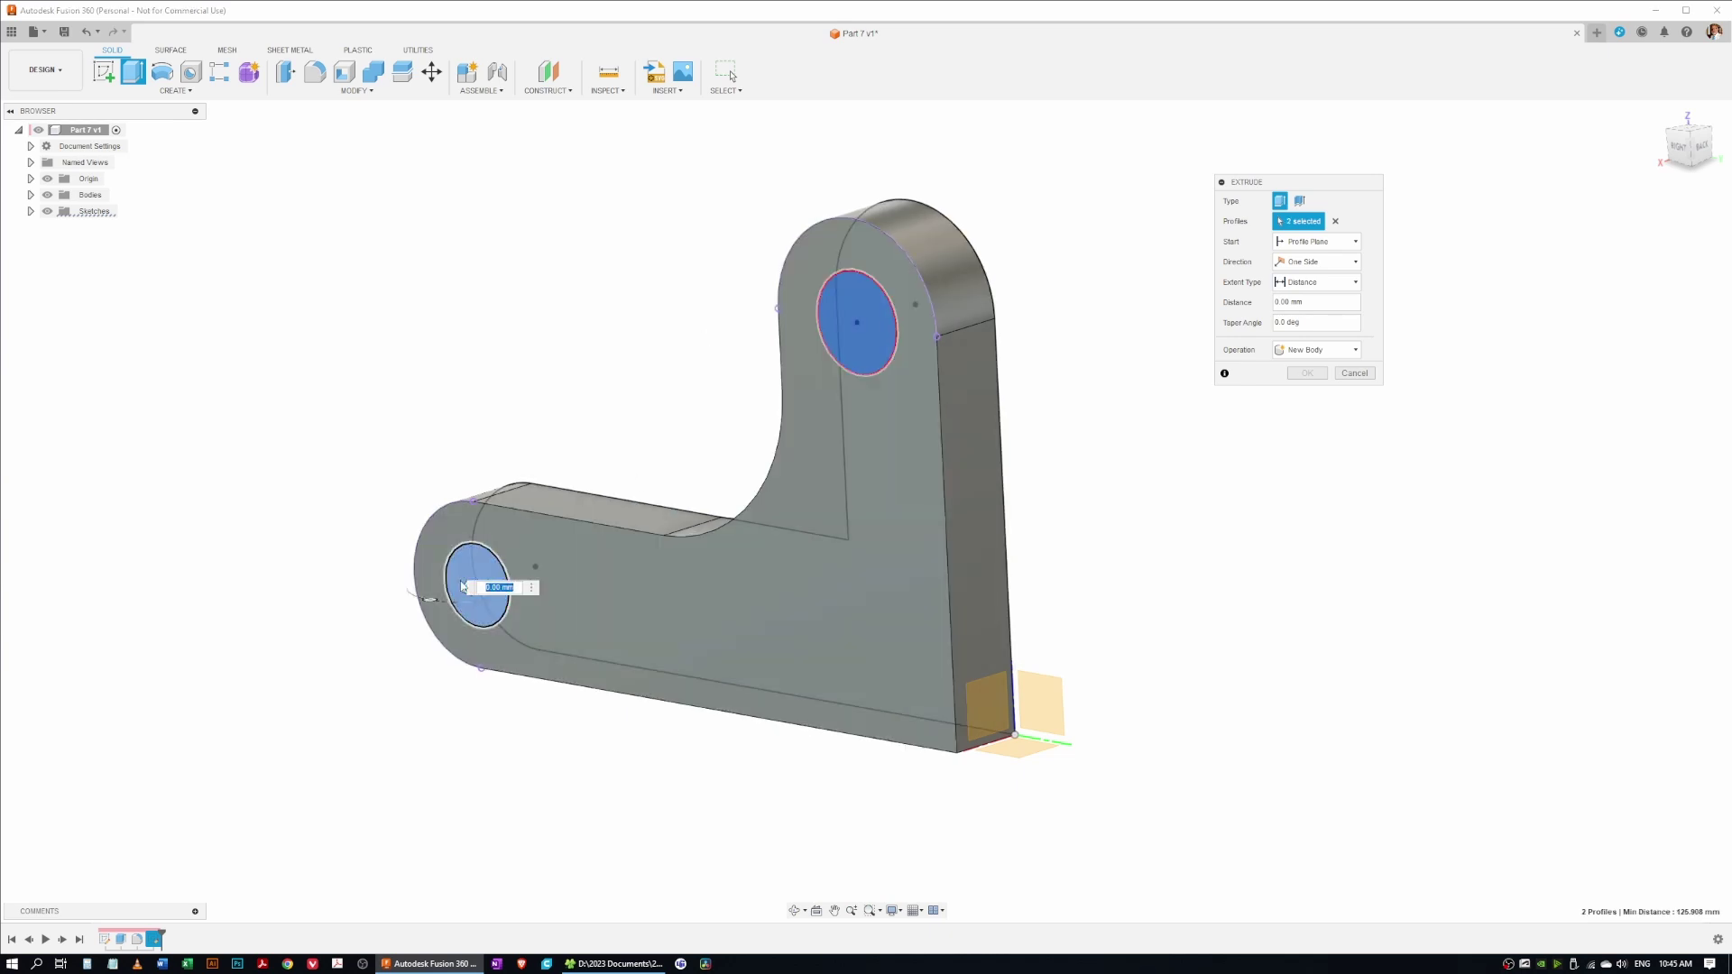
pyautogui.moveTo(464, 586); pyautogui.dragTo(523, 566)
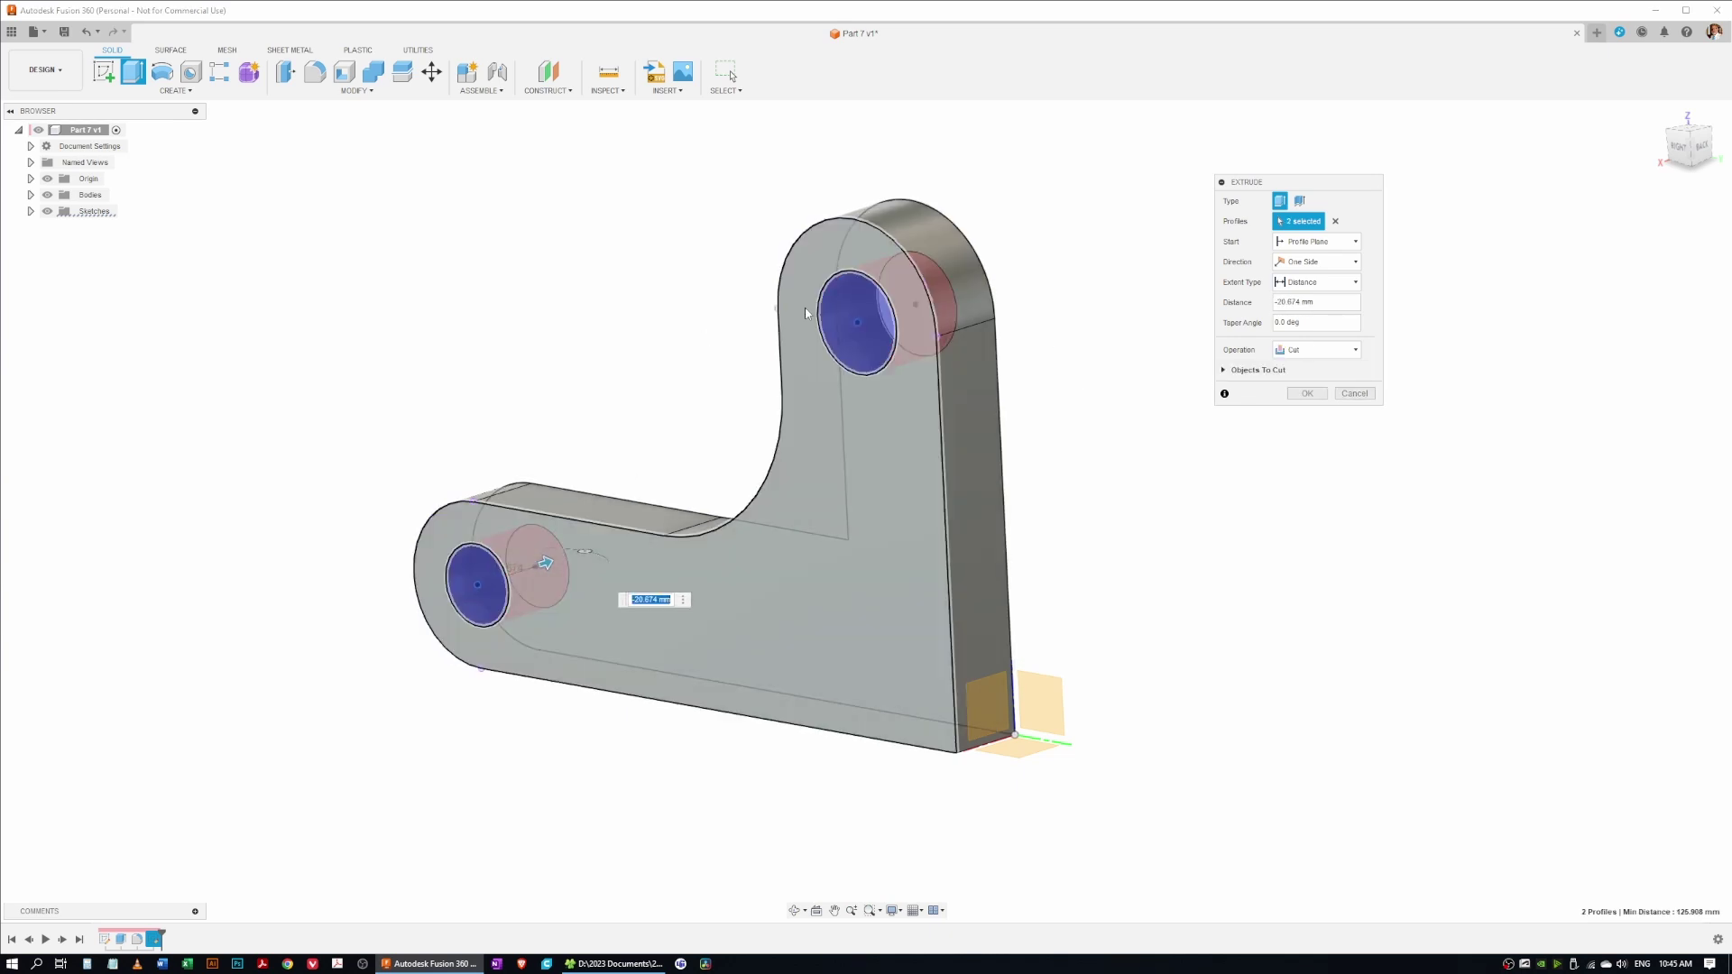
pyautogui.click(1316, 358)
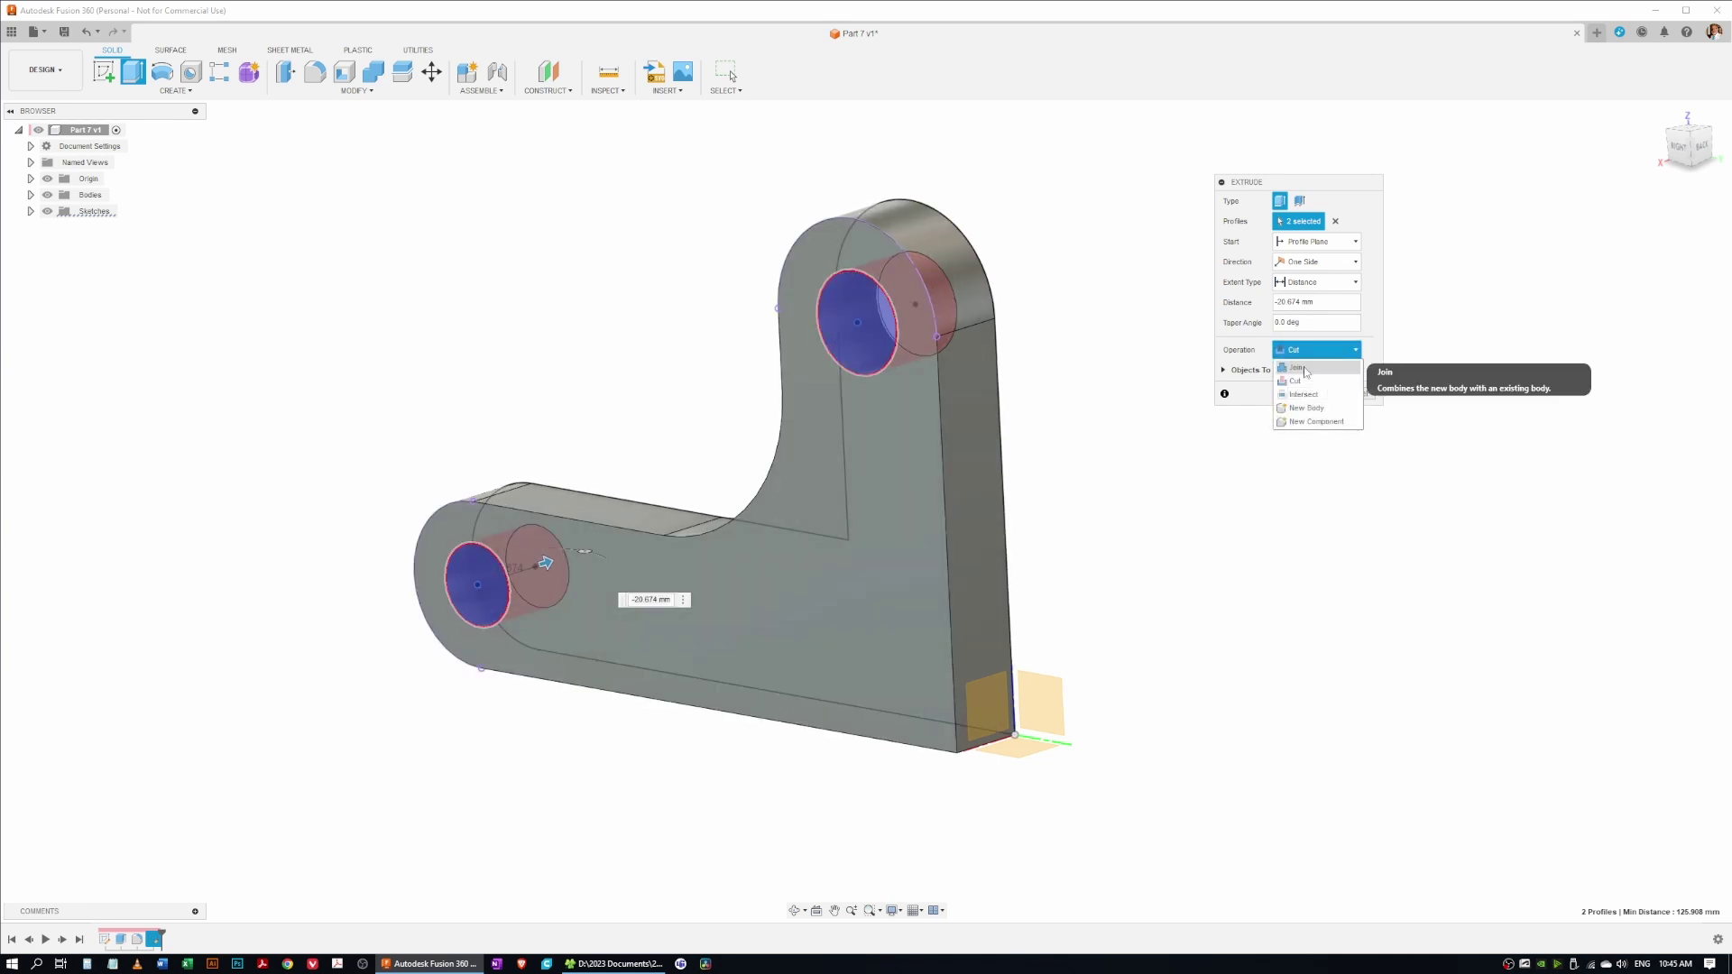
pyautogui.click(1319, 359)
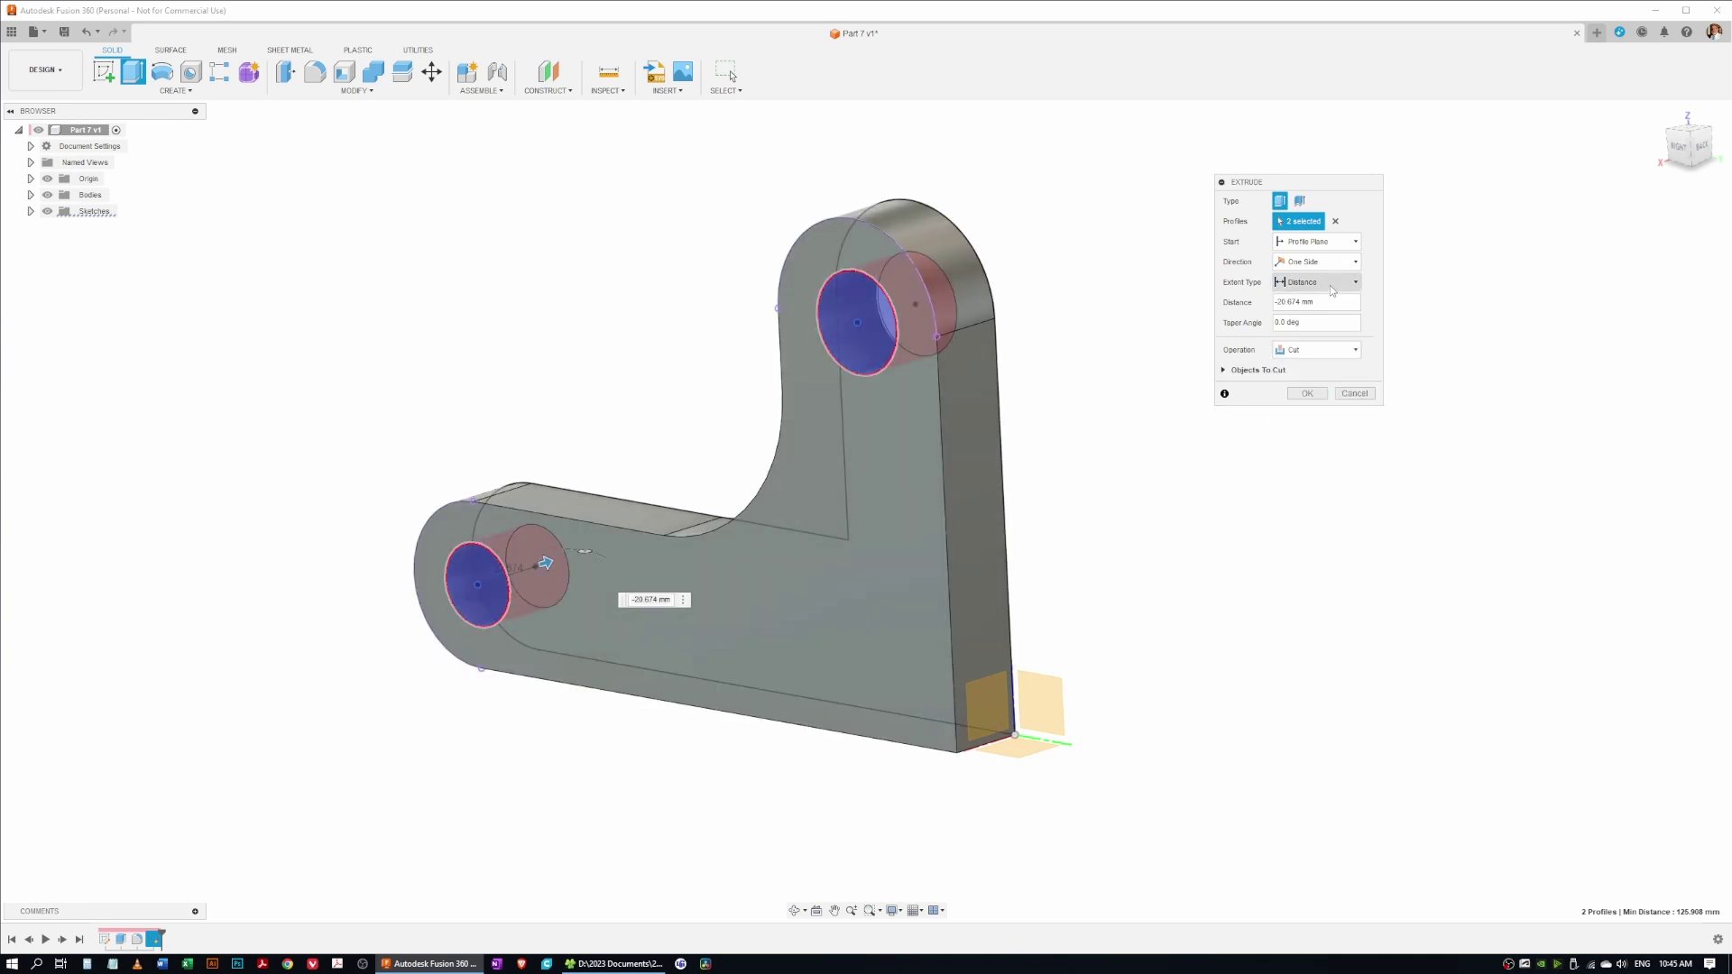
pyautogui.click(1332, 290)
pyautogui.click(1317, 330)
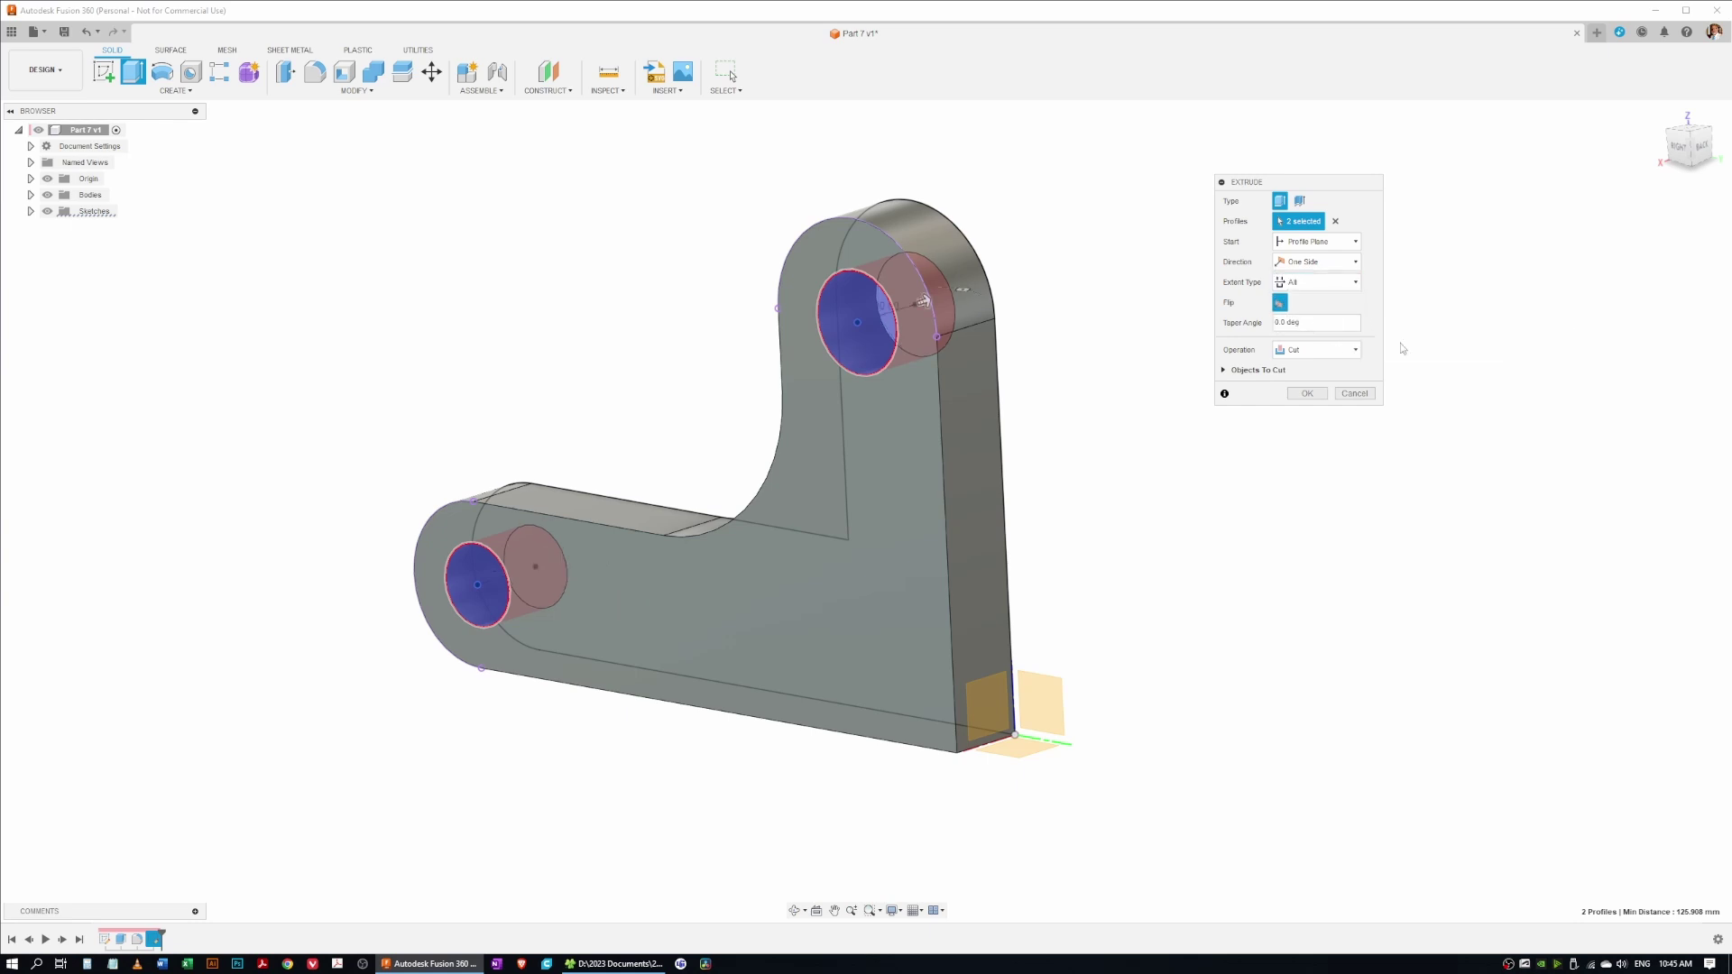
pyautogui.click(1308, 393)
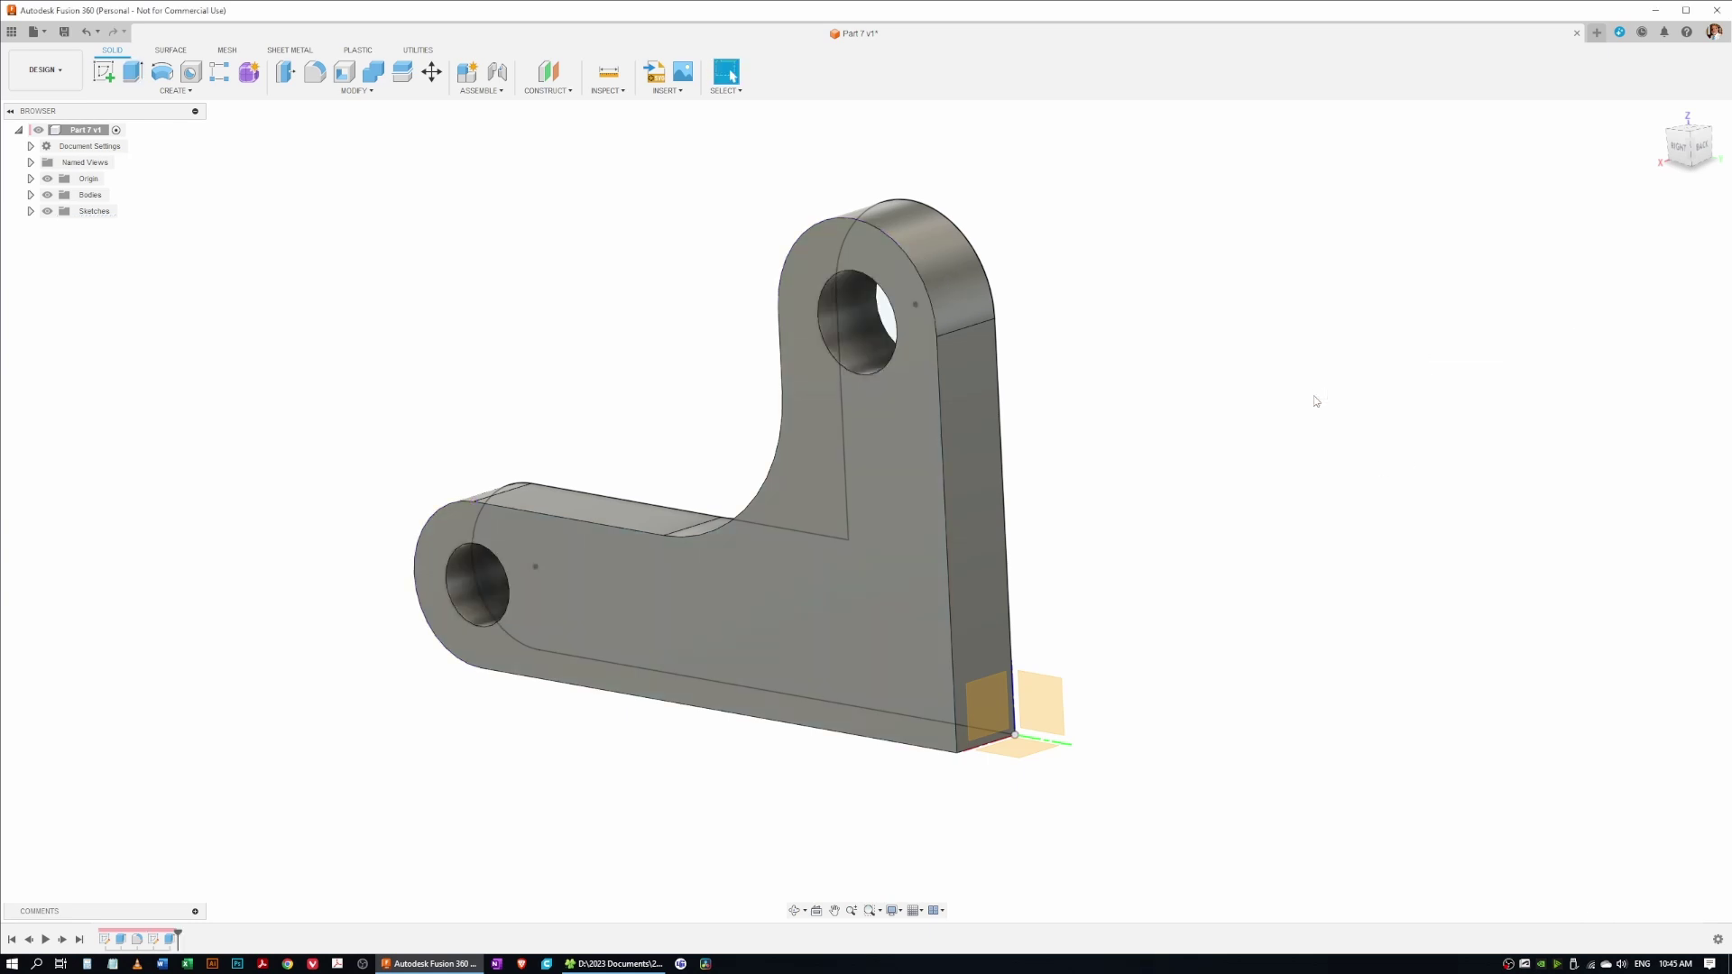
# Step: Expand the sketches in the browser and hide Sketch1, the L-shaped profile sketch
pyautogui.keyDown('shift'); pyautogui.moveTo(1101, 438); pyautogui.dragTo(1175, 443, button='middle'); pyautogui.keyUp('shift')
pyautogui.click(31, 211)
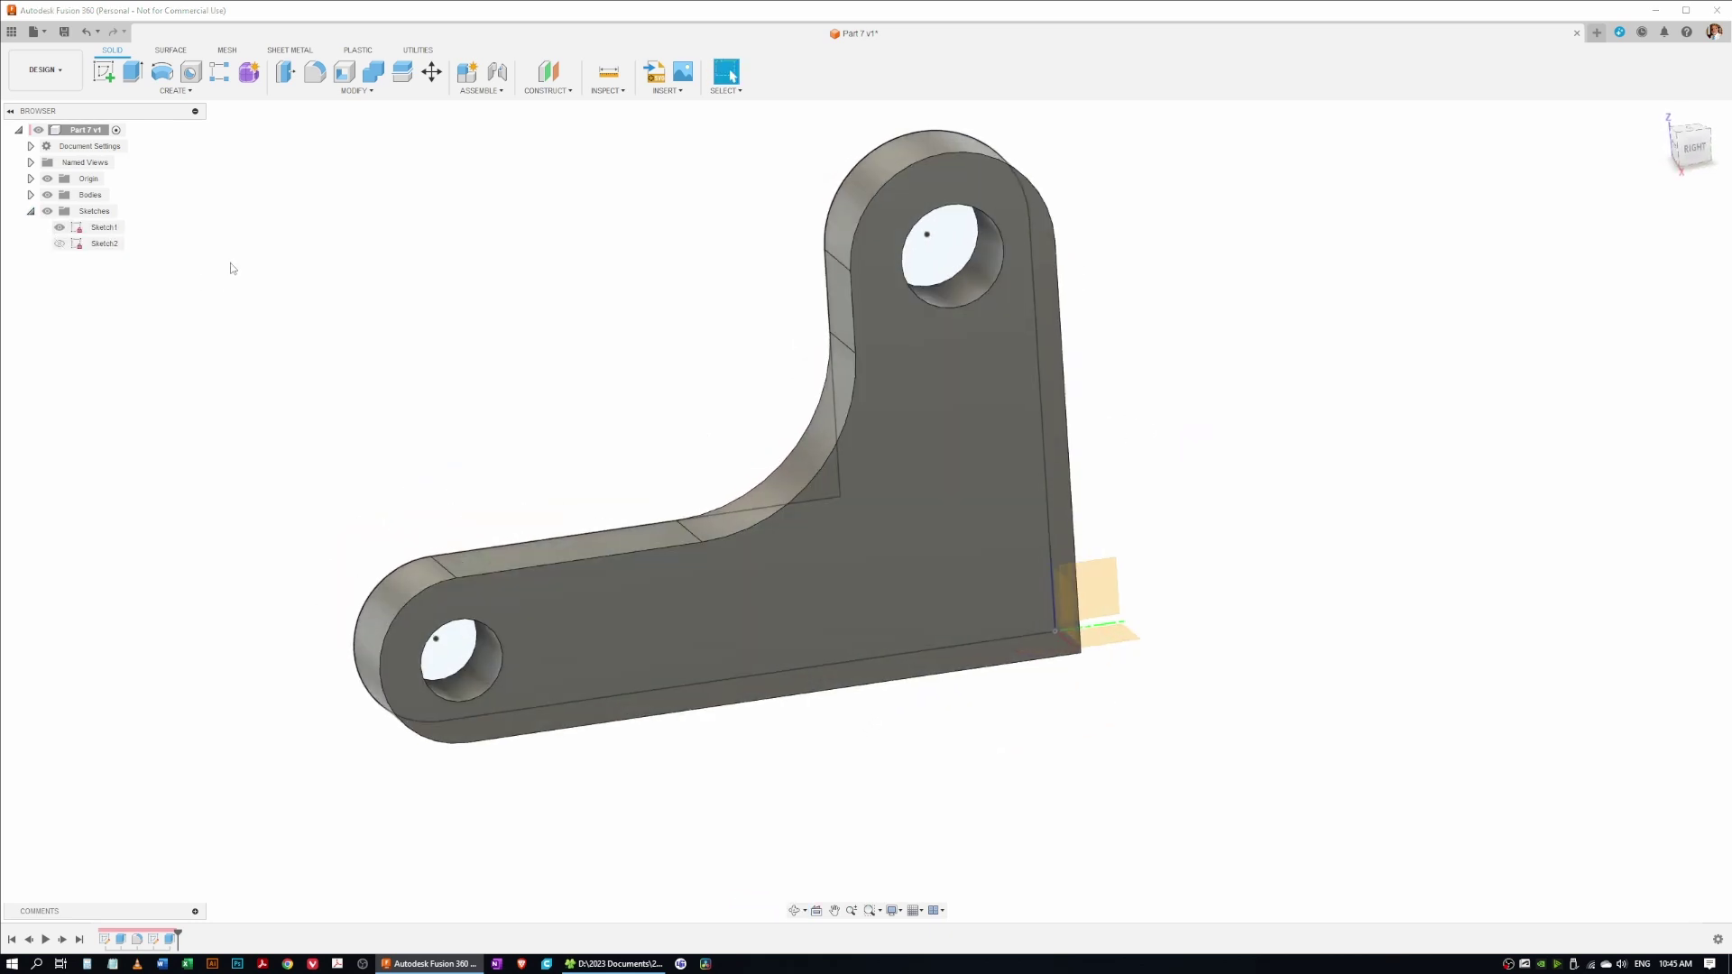
pyautogui.click(60, 228)
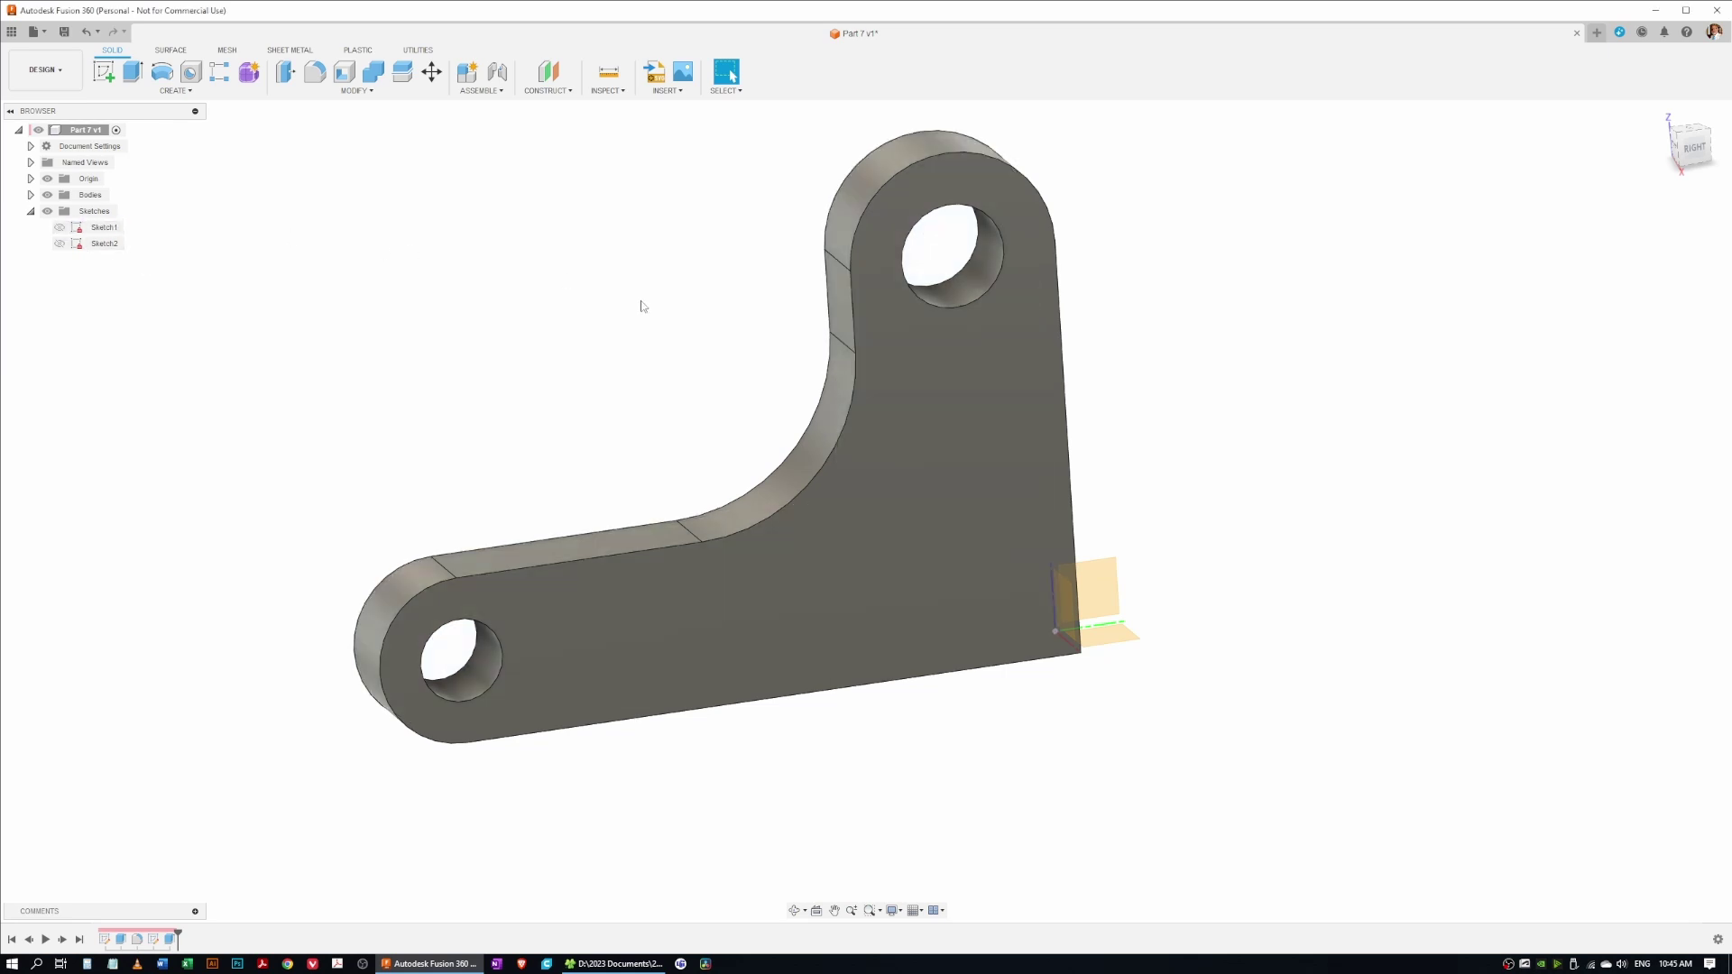